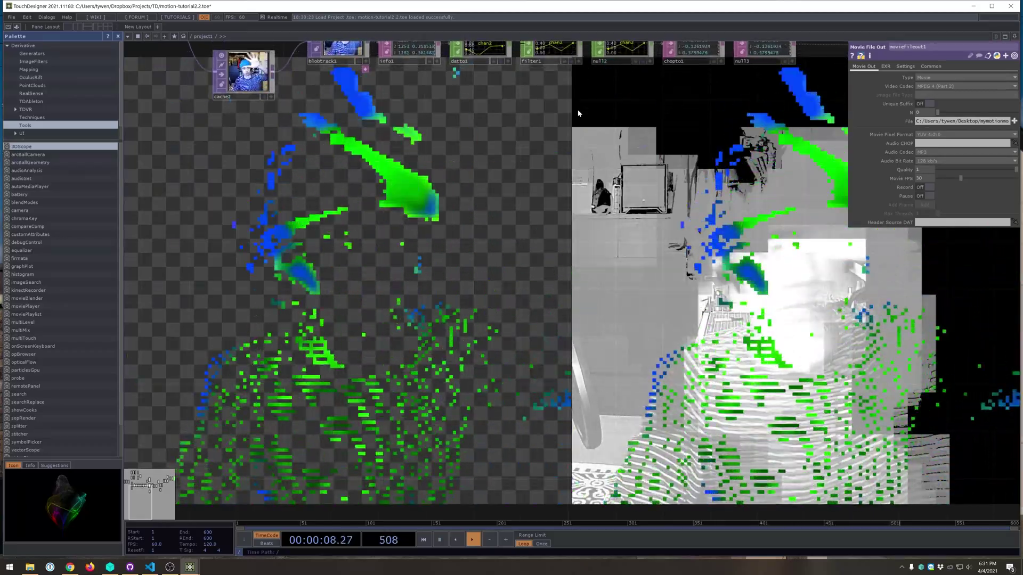
- Examine the finished motion-tracking network, from the blob tracking and feedback sections to the final composited output
left_click_drag(612, 194, 521, 445)
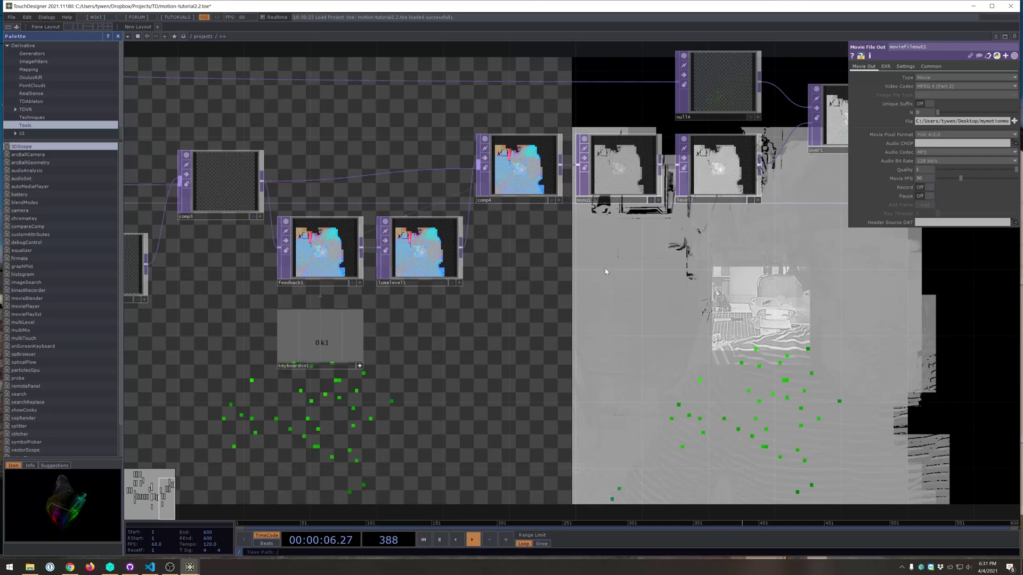
scroll(606, 267, "right", 4)
scroll(606, 267, "up", 4)
left_click(613, 252)
scroll(613, 242, "down", 12)
scroll(613, 243, "right", 2)
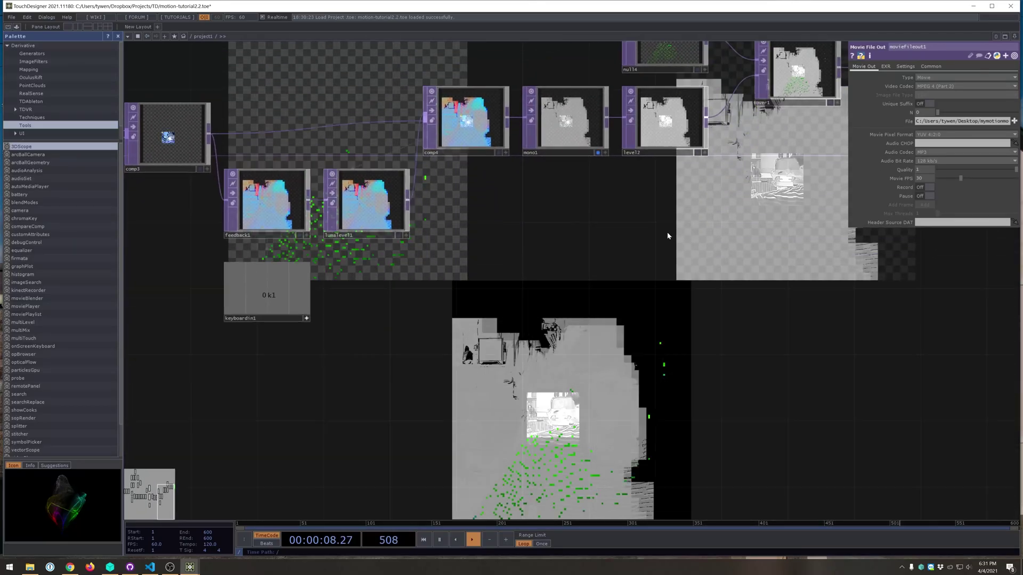
scroll(614, 229, "up", 3)
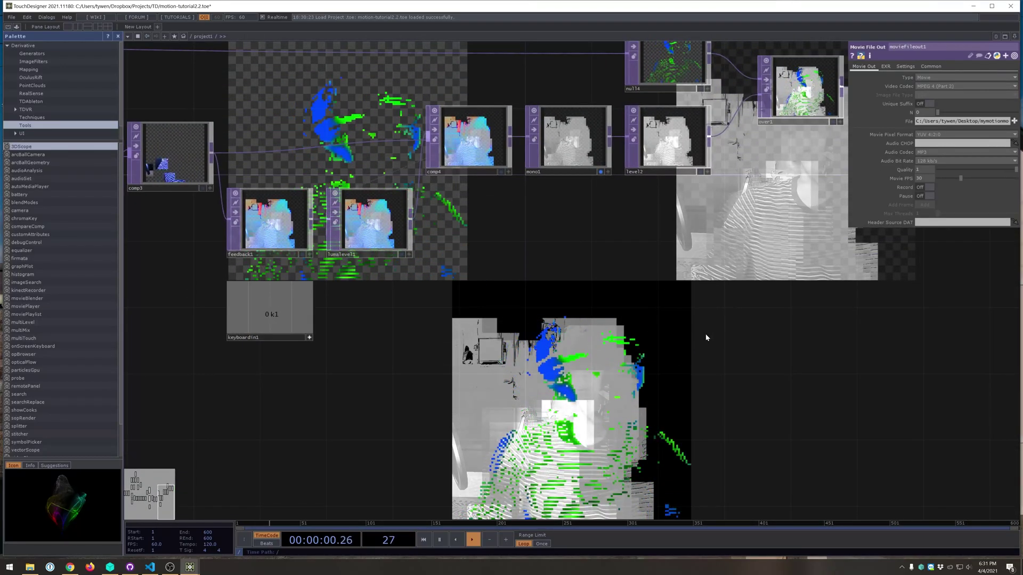
scroll(705, 333, "right", 12)
scroll(586, 266, "down", 4)
left_click_drag(486, 218, 456, 168)
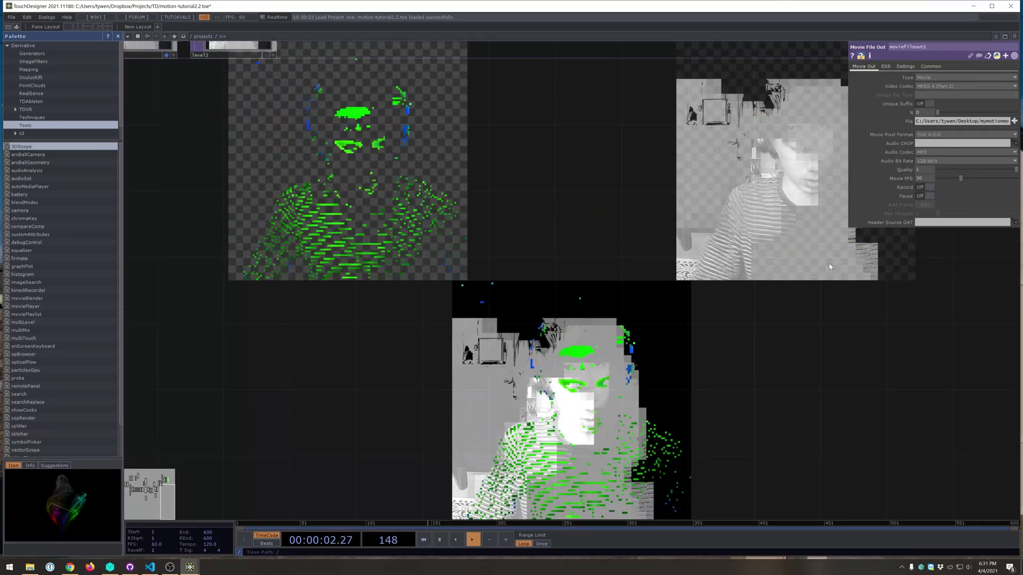
key("p")
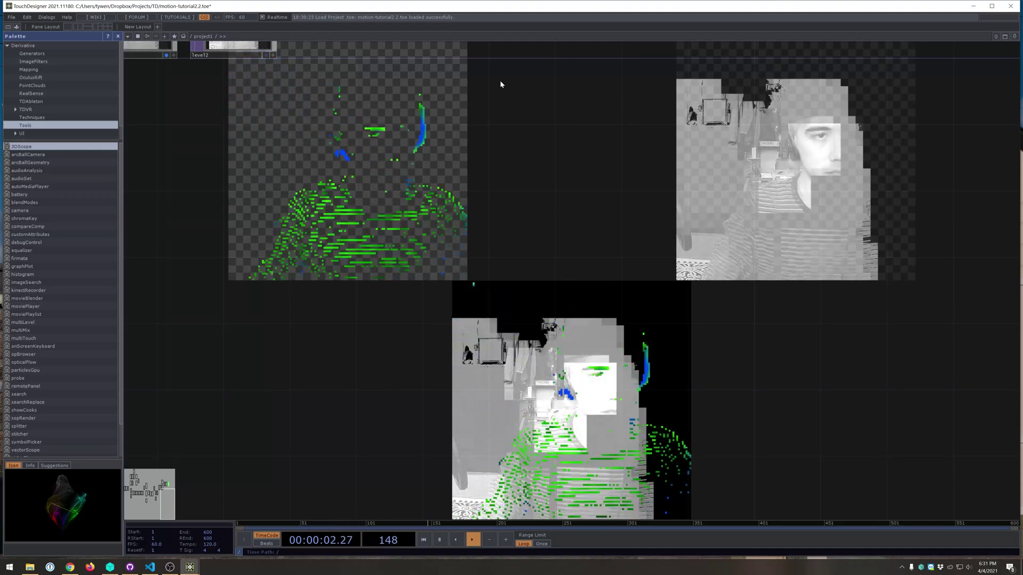
- Switch to the empty new project and add a Video Device In TOP to its network
left_click_drag(484, 7, 878, 337)
left_click_drag(1020, 341, 1022, 341)
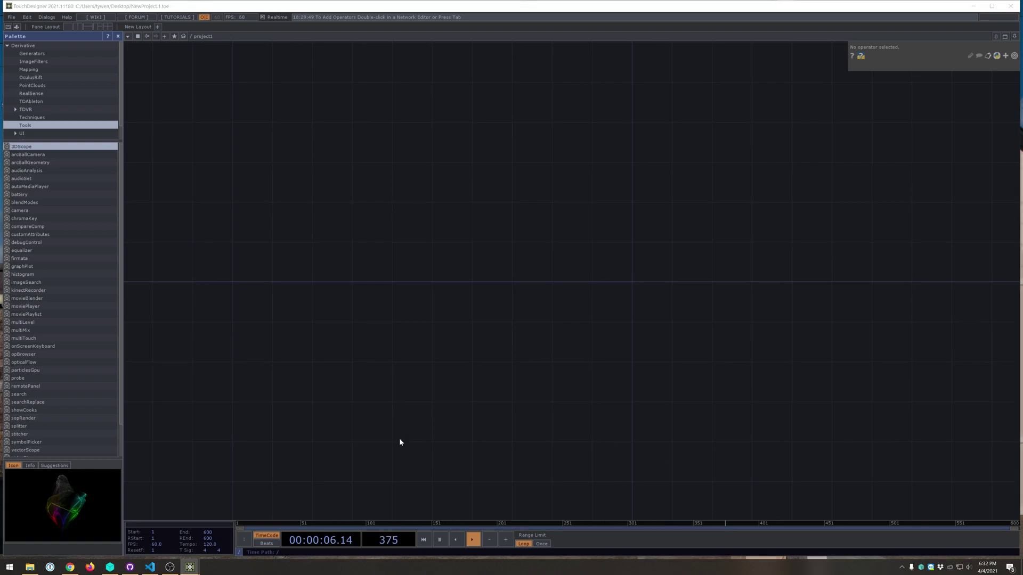
double_click(440, 321)
type("video")
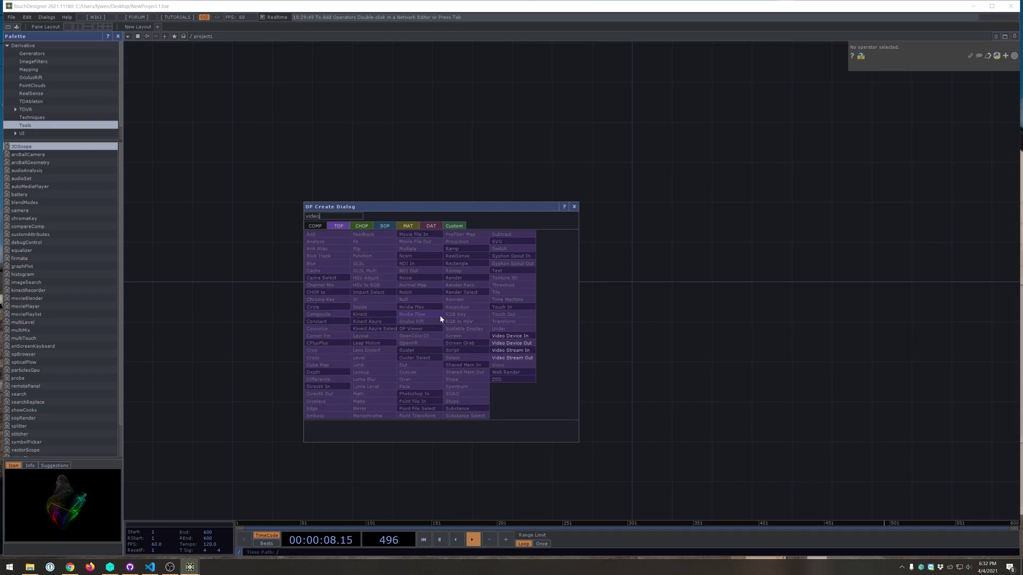
key("Return")
left_click(571, 285)
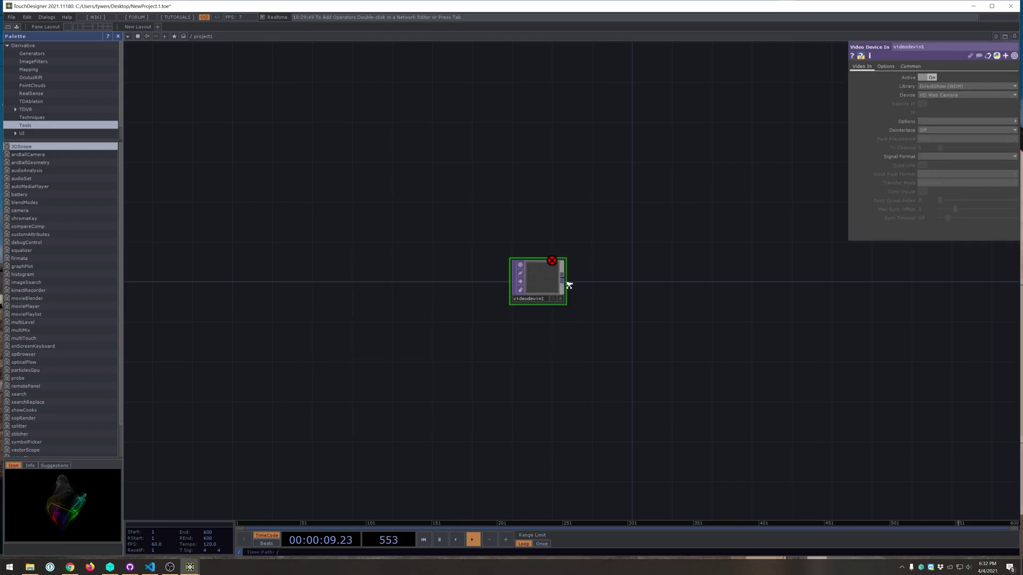
- Set the video input's capture library to Media Foundation
scroll(570, 285, "up", 8)
left_click_drag(576, 252, 686, 255)
scroll(687, 255, "down", 1)
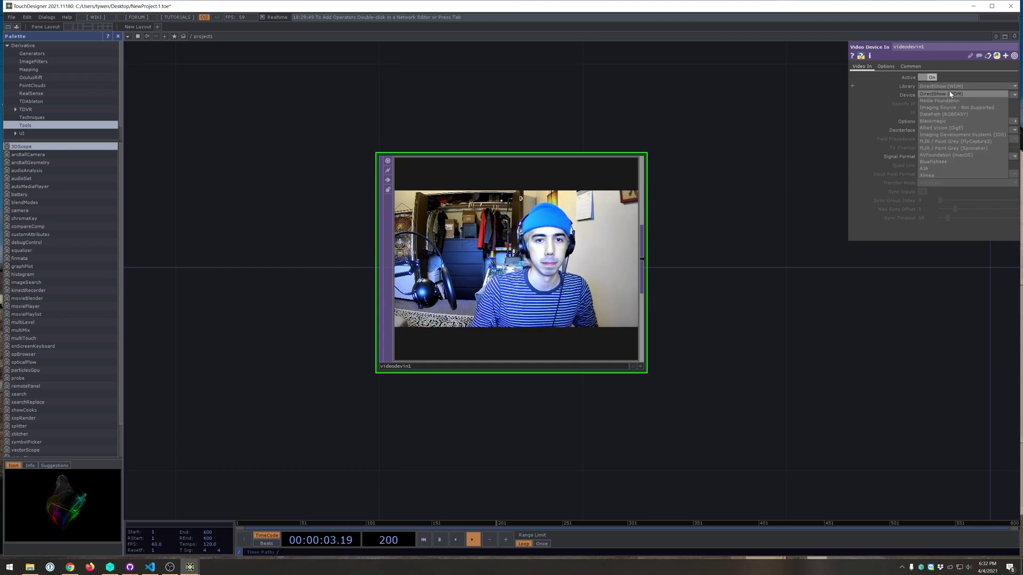
left_click(936, 101)
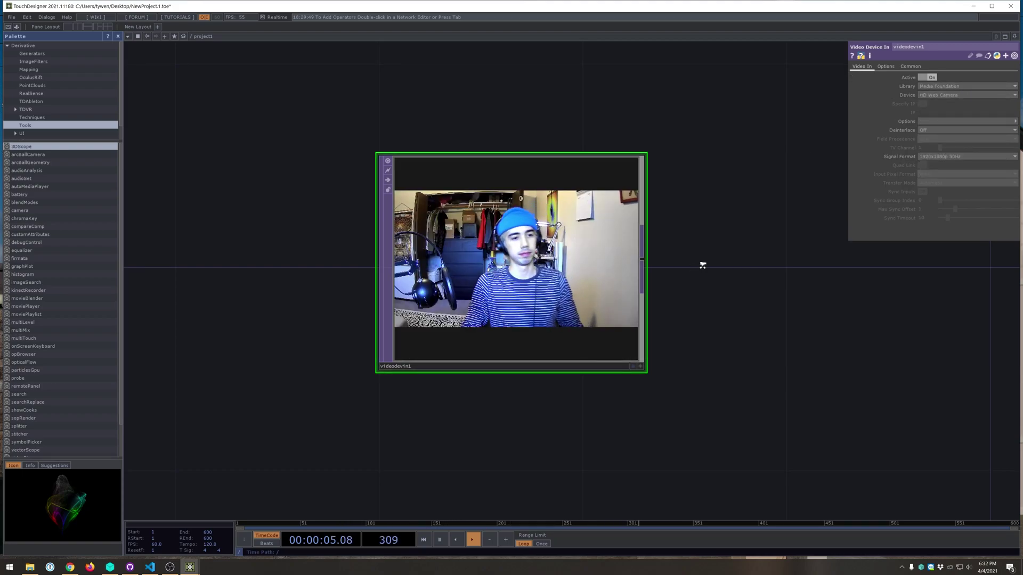
- Add a Fit TOP after the video input and set its fit mode to Fit Vertical
scroll(708, 276, "down", 1)
scroll(708, 275, "down", 2)
left_click_drag(686, 276, 650, 268)
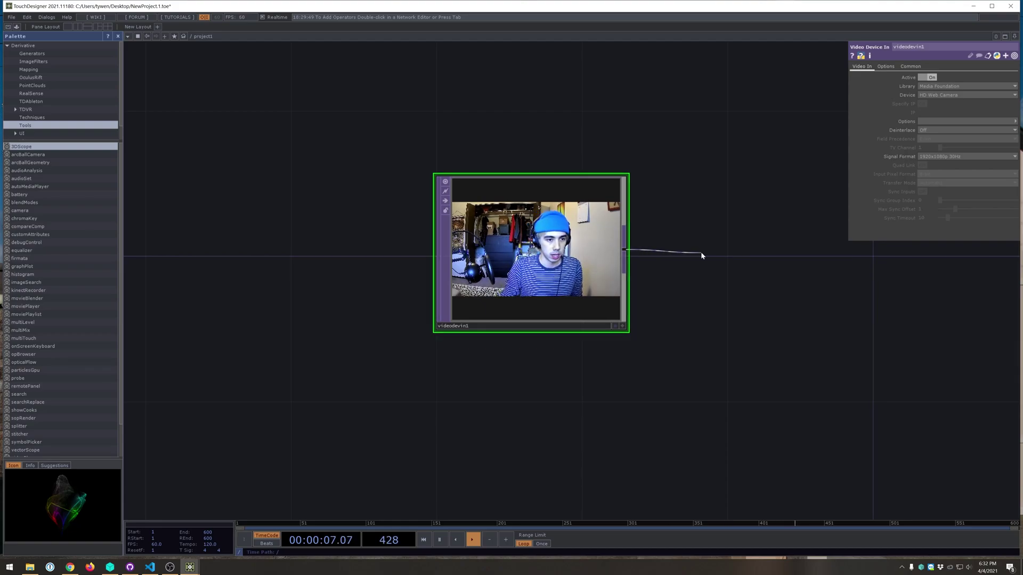
key("Tab")
type("fit")
key("Return")
left_click(750, 256)
left_click_drag(798, 342, 547, 328)
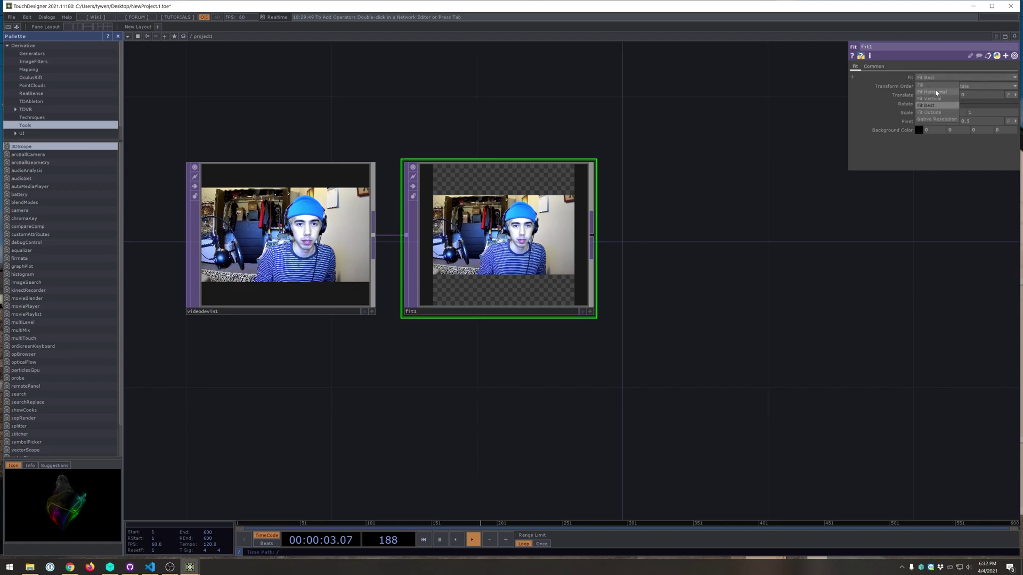
left_click(929, 99)
- Add a Null TOP after the Fit and space it apart from its neighbour
scroll(605, 205, "up", 2)
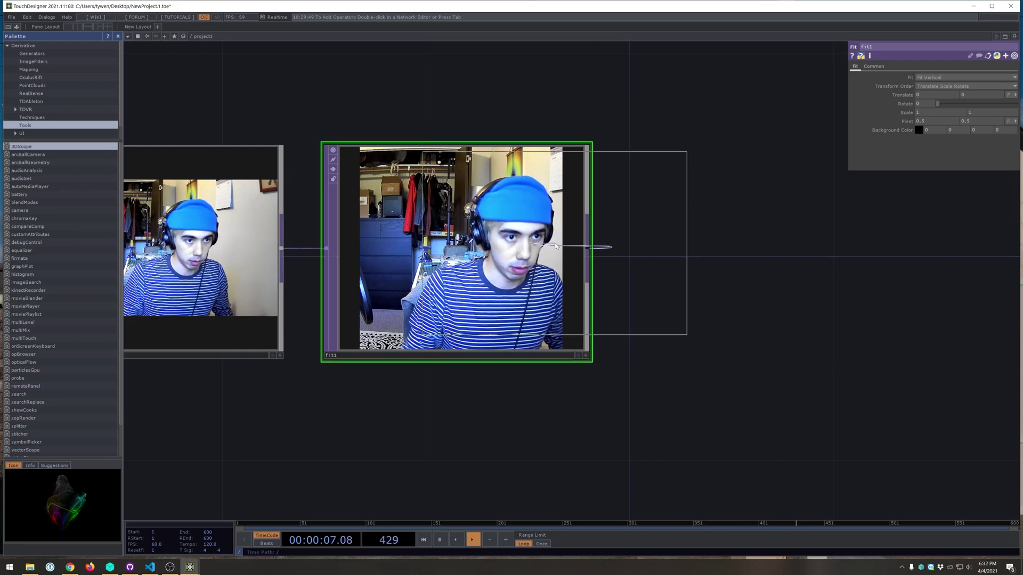
left_click(714, 243)
key("h")
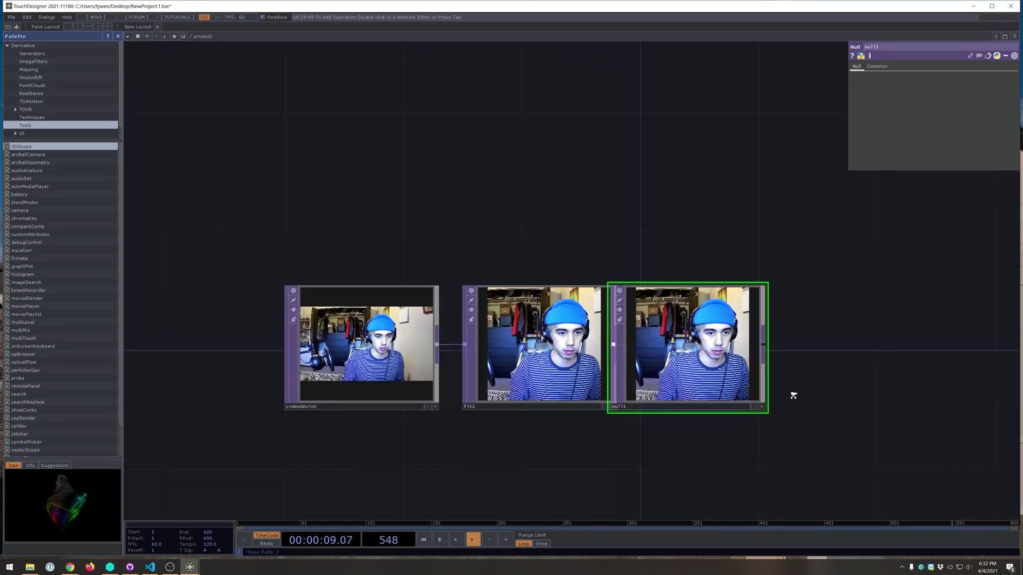
left_click_drag(794, 395, 612, 442)
scroll(698, 368, "down", 2)
scroll(698, 338, "up", 3)
left_click_drag(445, 438, 482, 437)
scroll(639, 420, "down", 3)
- Branch a Resolution TOP off the Null, placing it above the main chain
left_click_drag(716, 378, 603, 259)
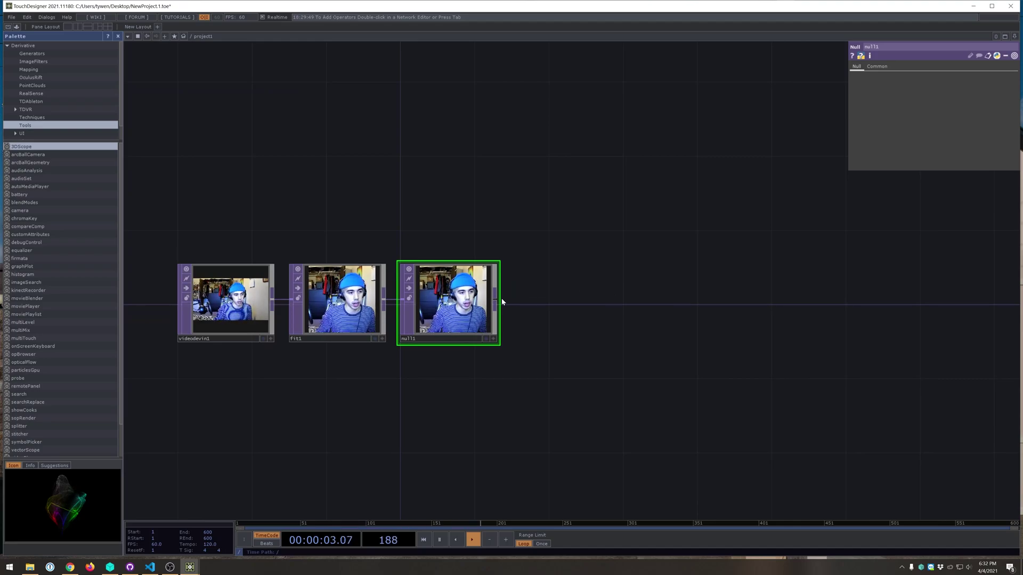
left_click(590, 162)
left_click(589, 162)
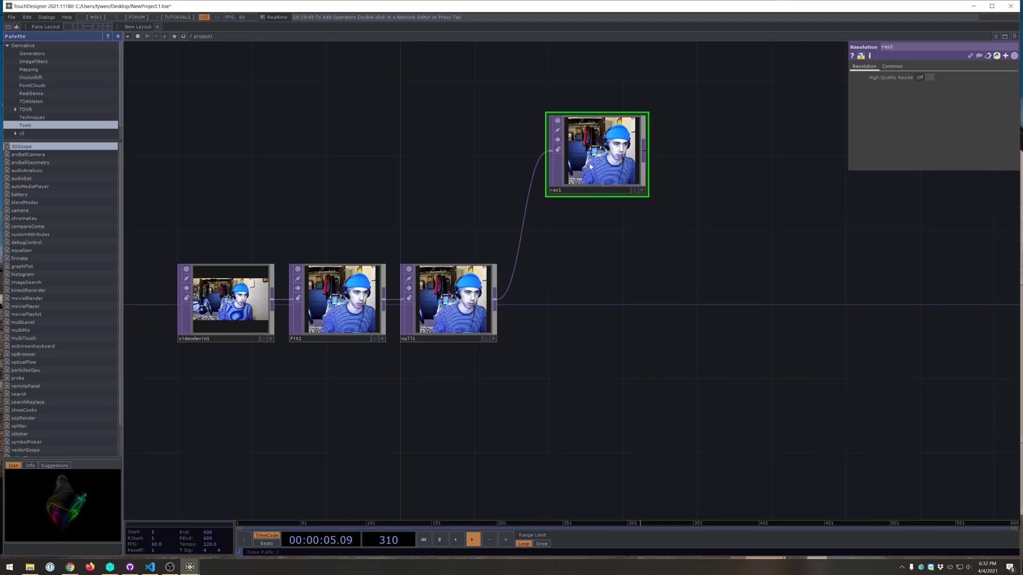
- Set the Resolution TOP's custom resolution to 128 by 128 and its input and viewer smoothness to Nearest Pixel
scroll(628, 237, "up", 3)
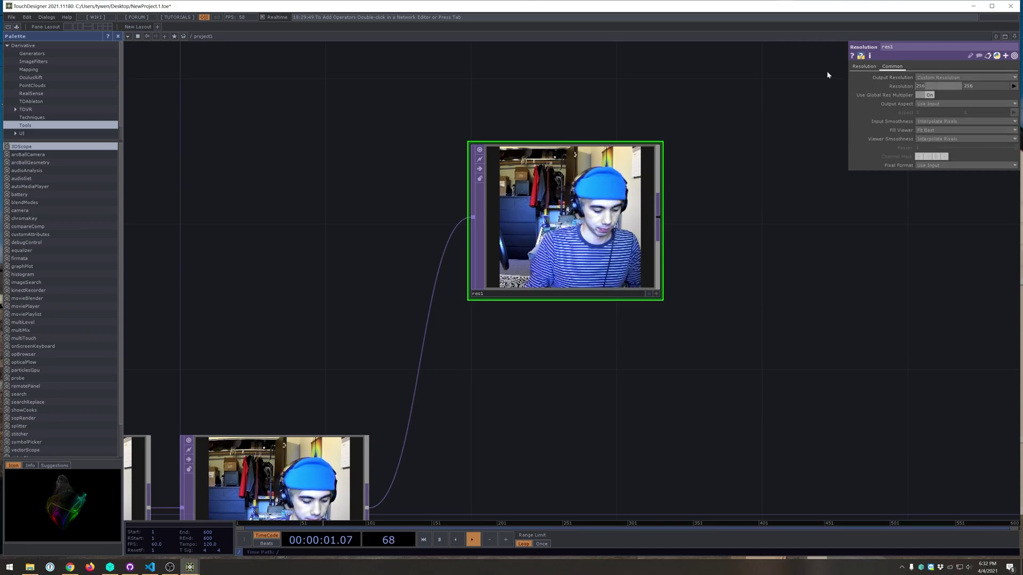
type("128")
key("Tab")
type("128")
key("Return")
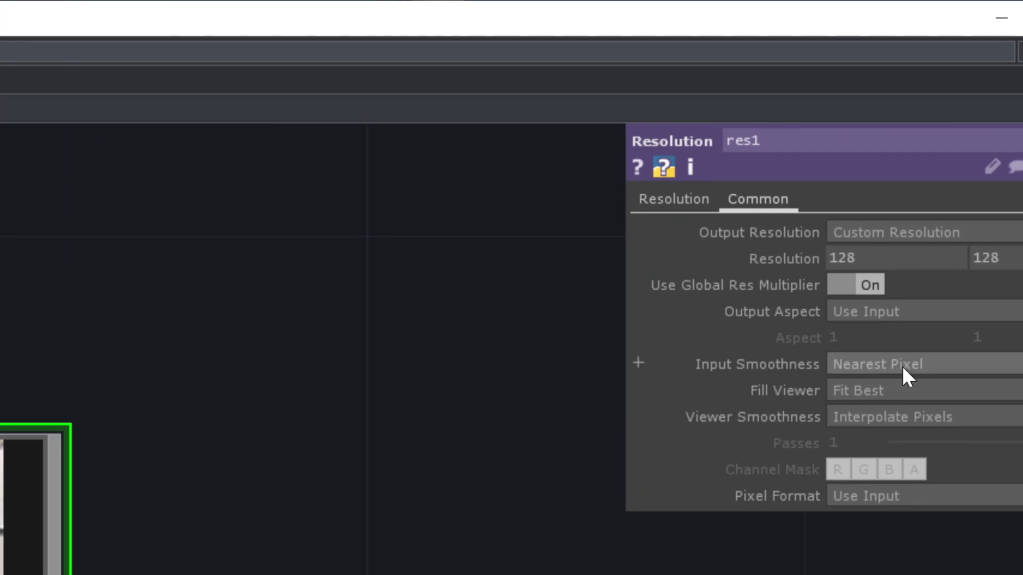
left_click(900, 417)
left_click(899, 438)
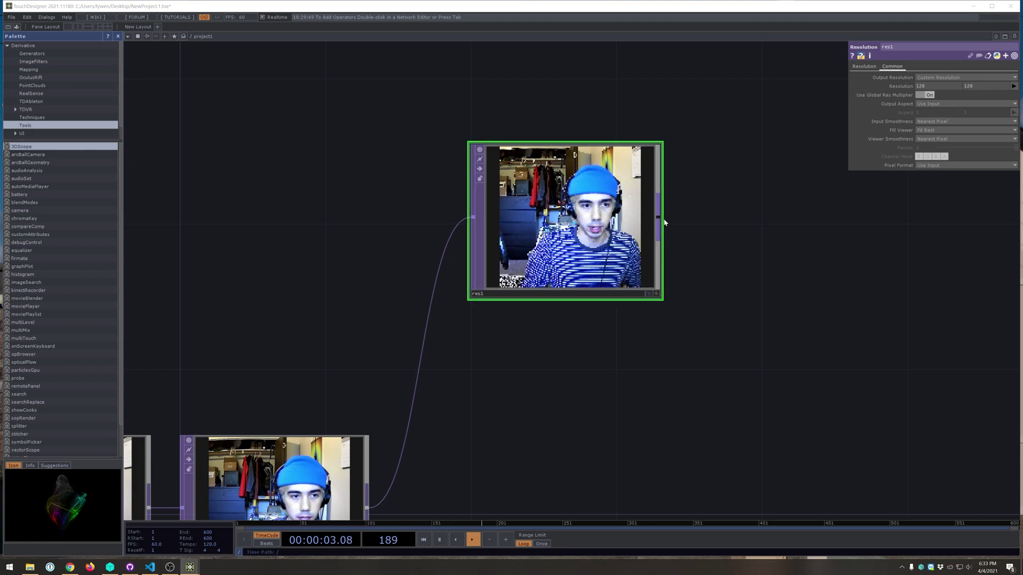
- Add a Blur TOP after the Resolution TOP, leaving space between them
key("Tab")
type("blur")
key("Return")
left_click(718, 217)
left_click_drag(718, 217, 790, 216)
- Connect a new Level TOP to the output of the Blur
left_click_drag(671, 385, 549, 387)
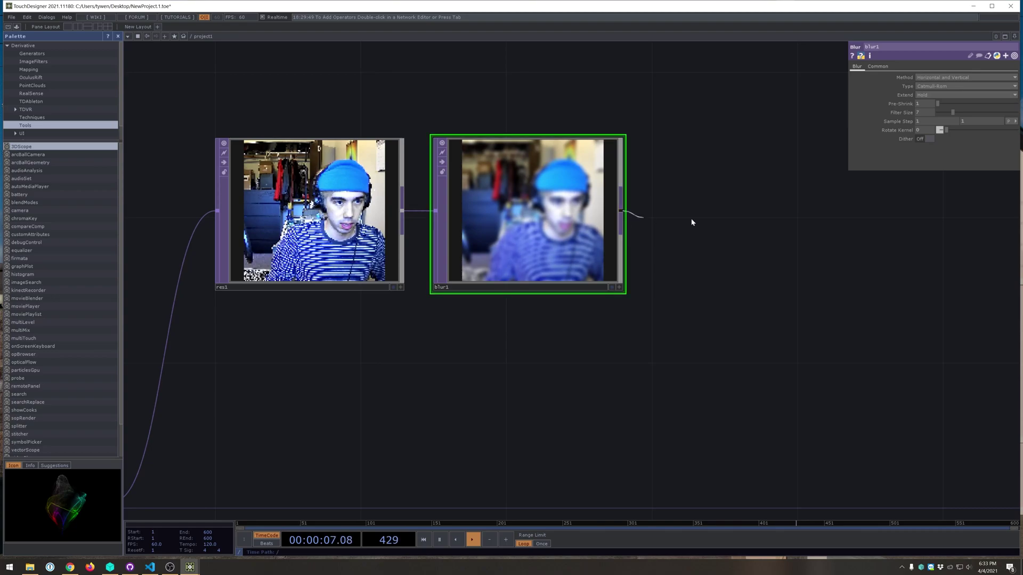
left_click_drag(692, 222, 693, 222)
left_click(699, 222)
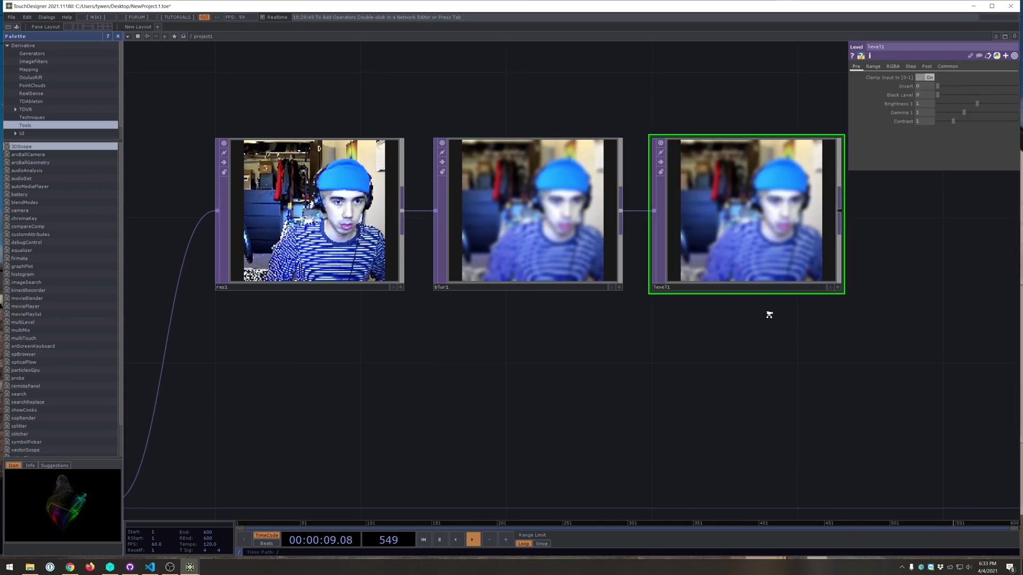
- Add a Lookup TOP after the Level and feed its second input from a new Ramp TOP
scroll(770, 314, "down", 3)
left_click_drag(769, 315, 712, 320)
left_click_drag(739, 266, 781, 270)
type("look")
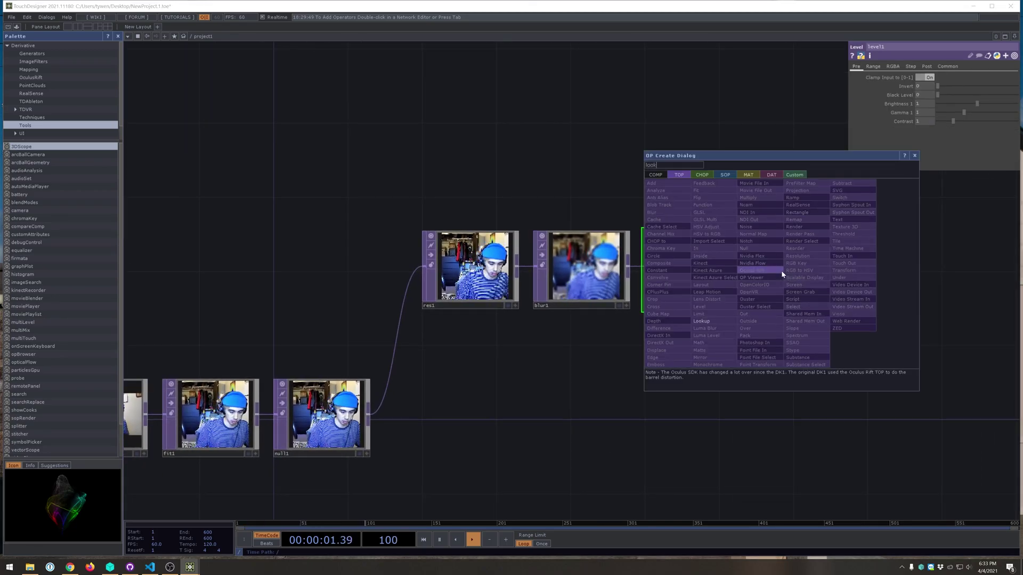
key("Return")
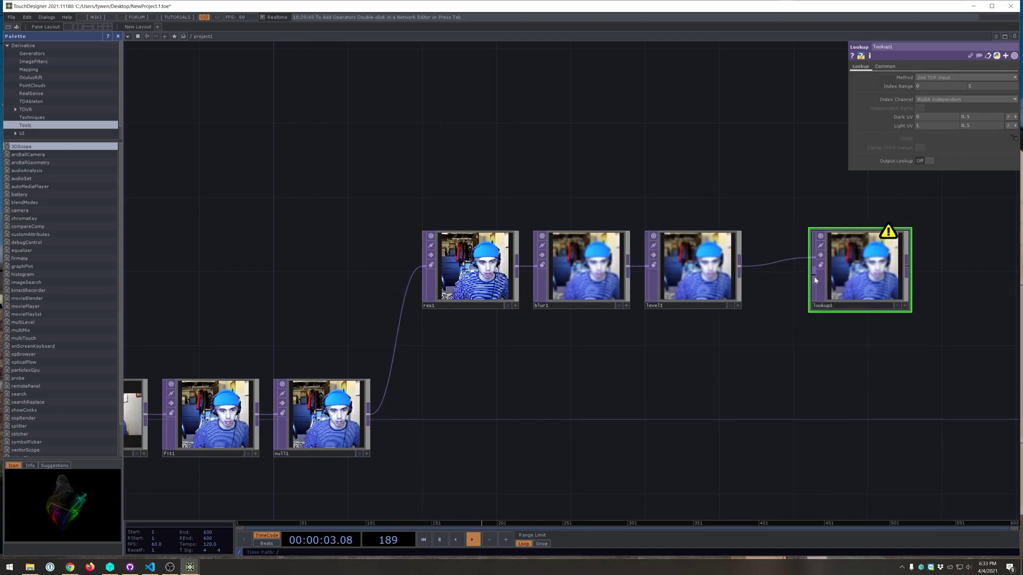
left_click(689, 177)
left_click(667, 165)
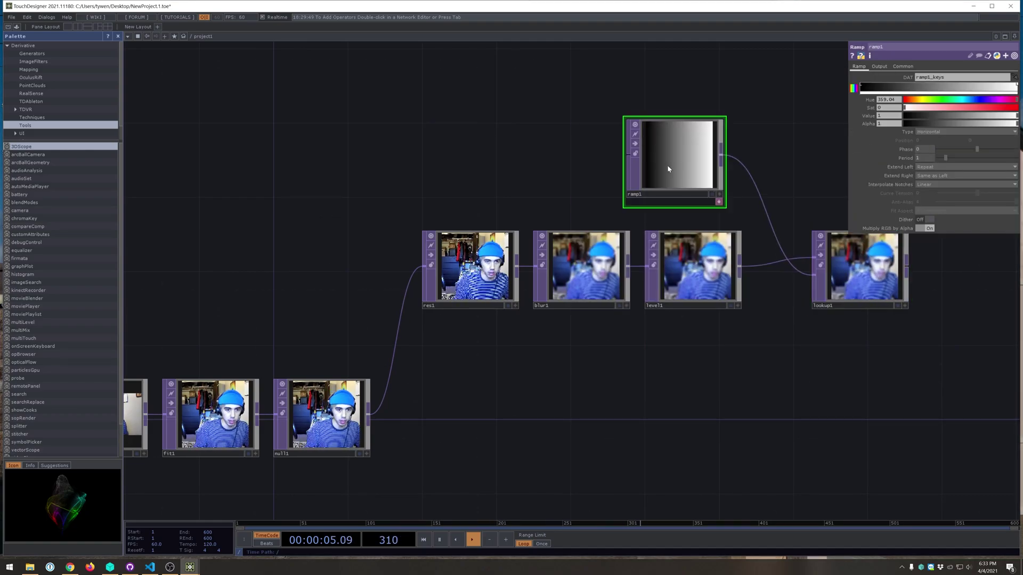
- Add a green key near the middle of the ramp with hue 107, saturation 1 and value 1
scroll(737, 167, "up", 5)
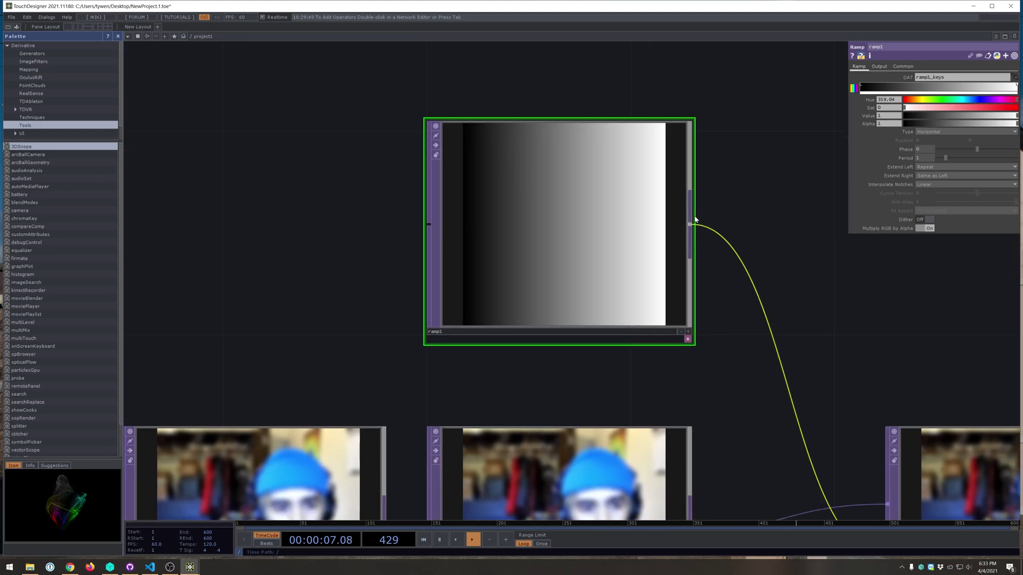
scroll(788, 171, "down", 4)
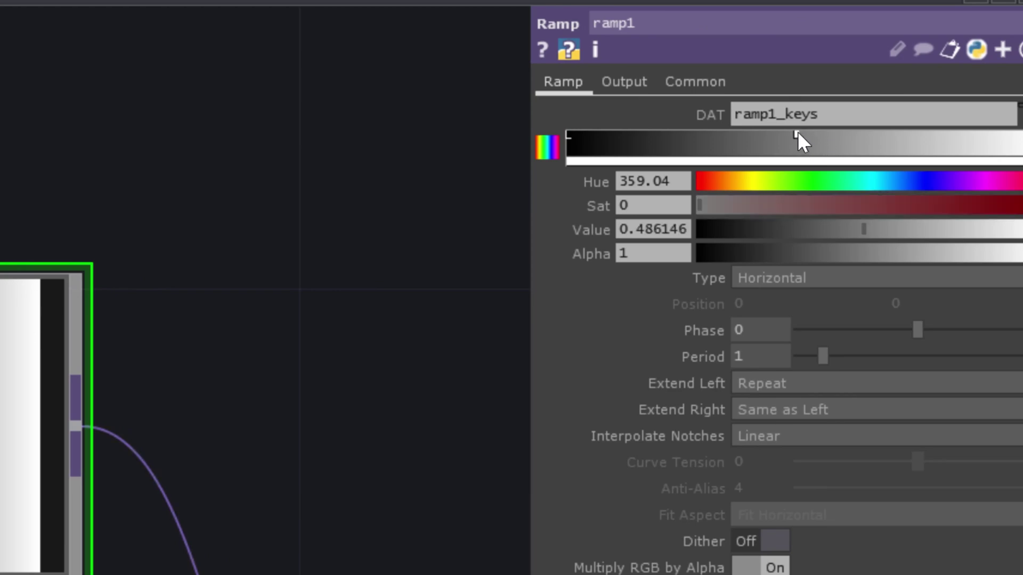
left_click(800, 181)
left_click(890, 206)
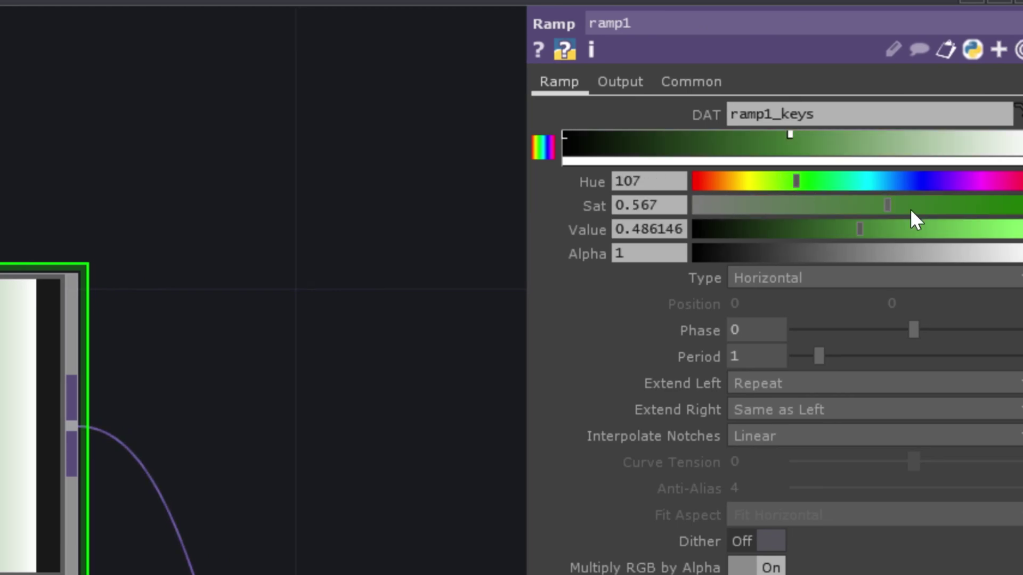
left_click_drag(910, 209, 1022, 209)
left_click_drag(939, 235, 1022, 234)
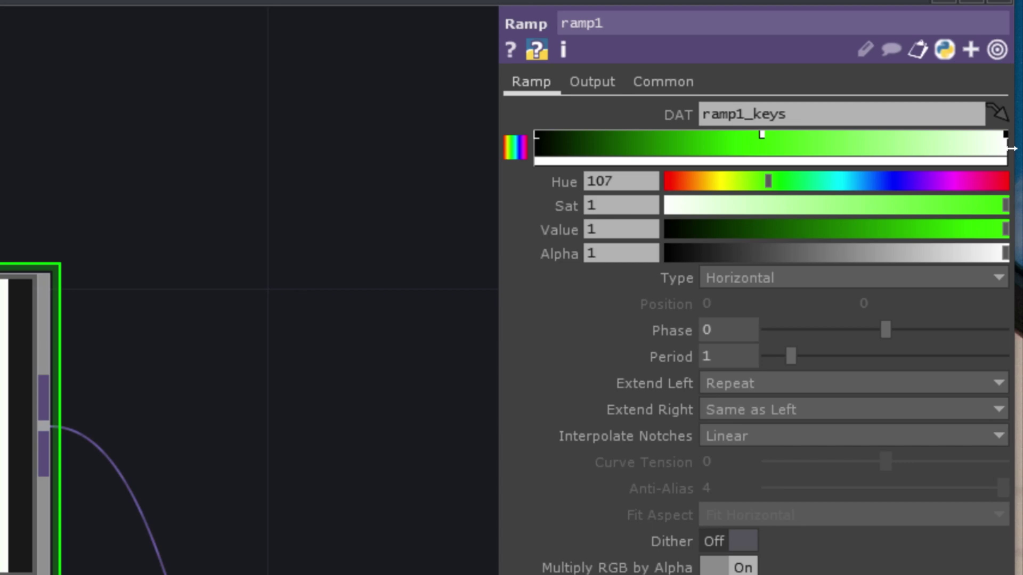
- Colour the ramp's end key red with hue 360 and saturation 1, and set the black start key's hue to 239
left_click(1006, 206)
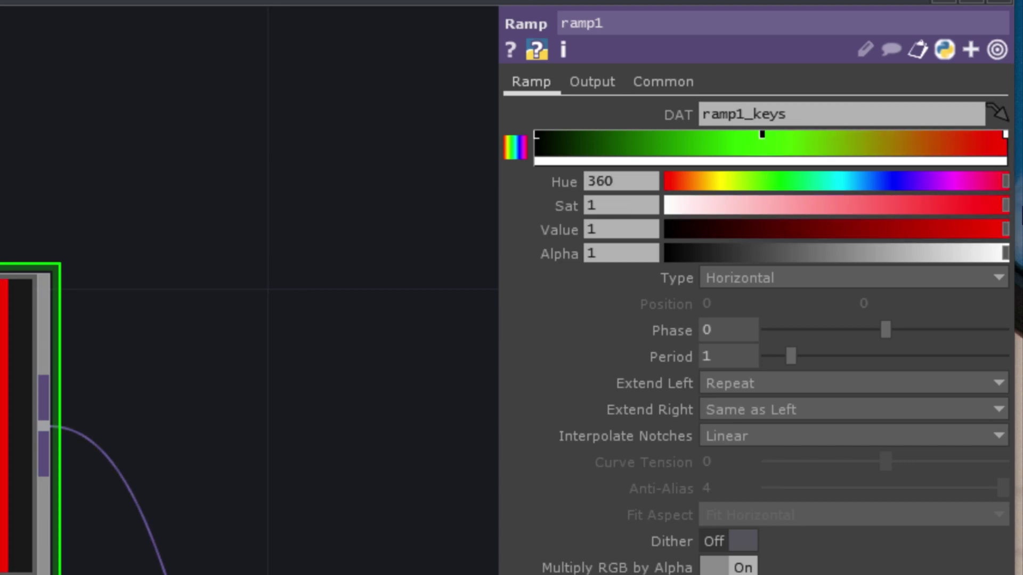
left_click(537, 138)
left_click(891, 184)
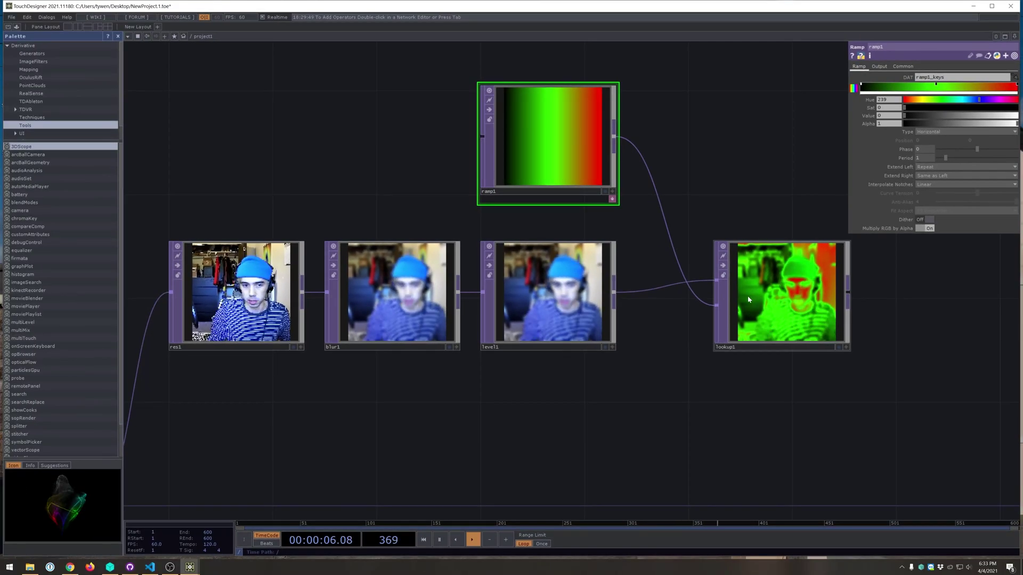
- Set the Blur TOP's input and viewer smoothness to Nearest Pixel
scroll(748, 300, "up", 6)
left_click_drag(613, 443, 403, 409)
scroll(606, 333, "down", 4)
left_click_drag(310, 419, 558, 410)
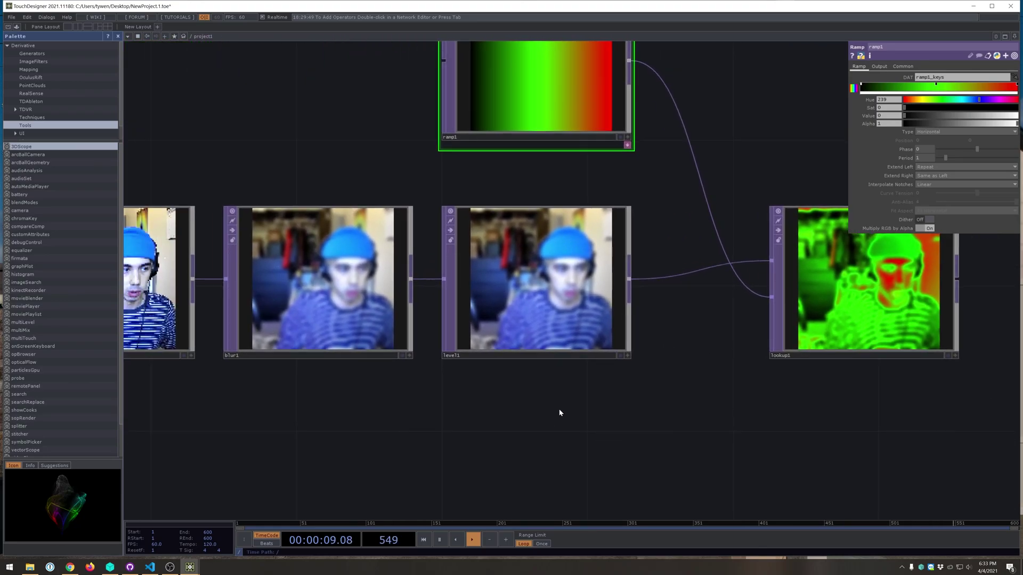
left_click(368, 336)
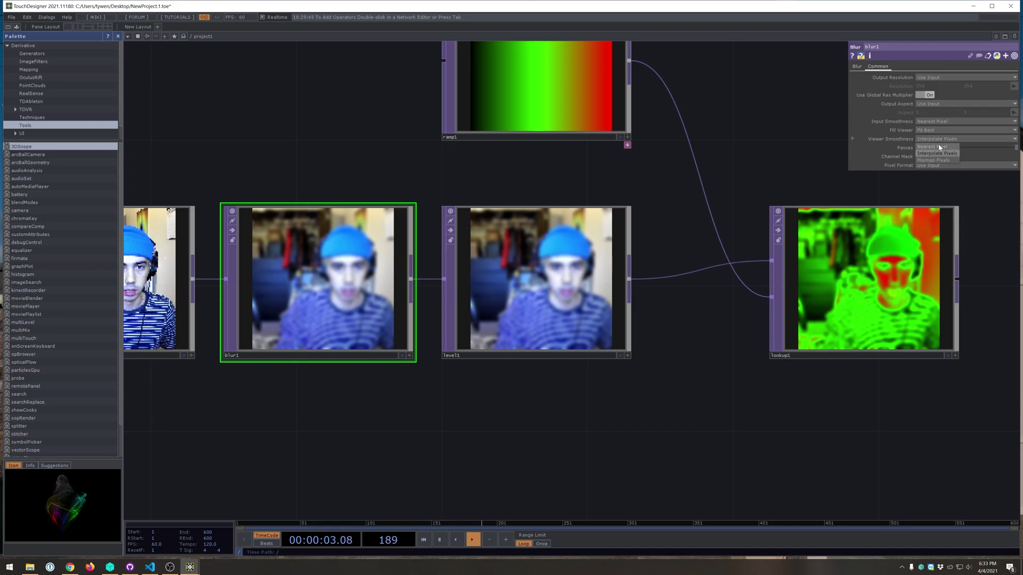
left_click(940, 147)
- Set the Level TOP's input smoothness and the Lookup TOP's input and viewer smoothness to Nearest Pixel
left_click_drag(689, 290, 624, 273)
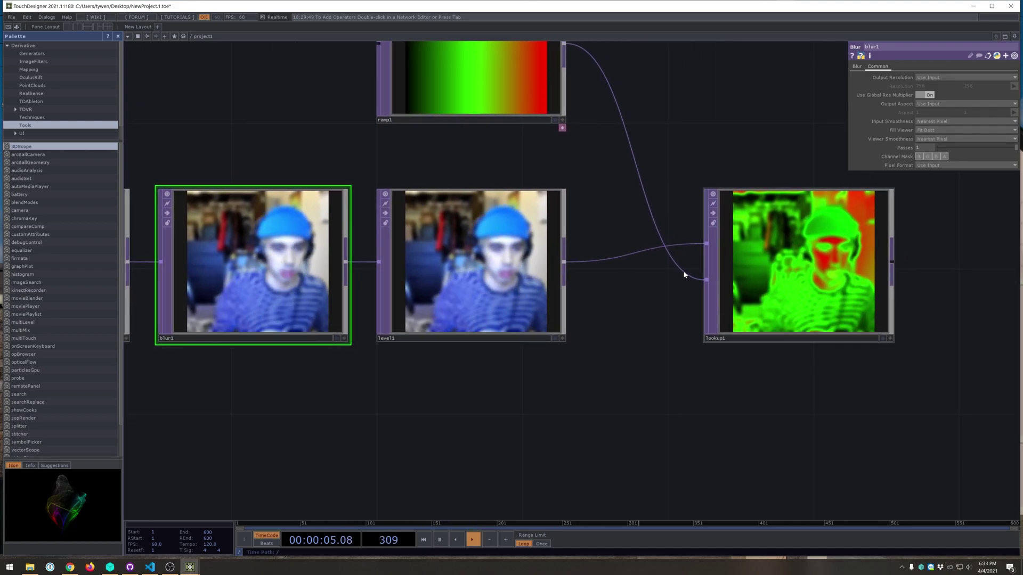
left_click(555, 278)
left_click(948, 67)
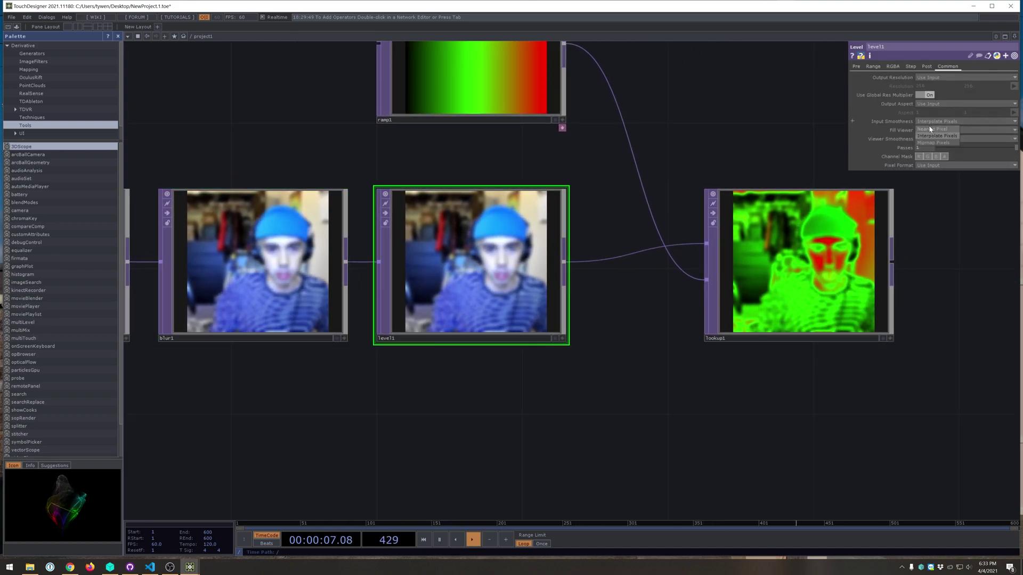
left_click(815, 261)
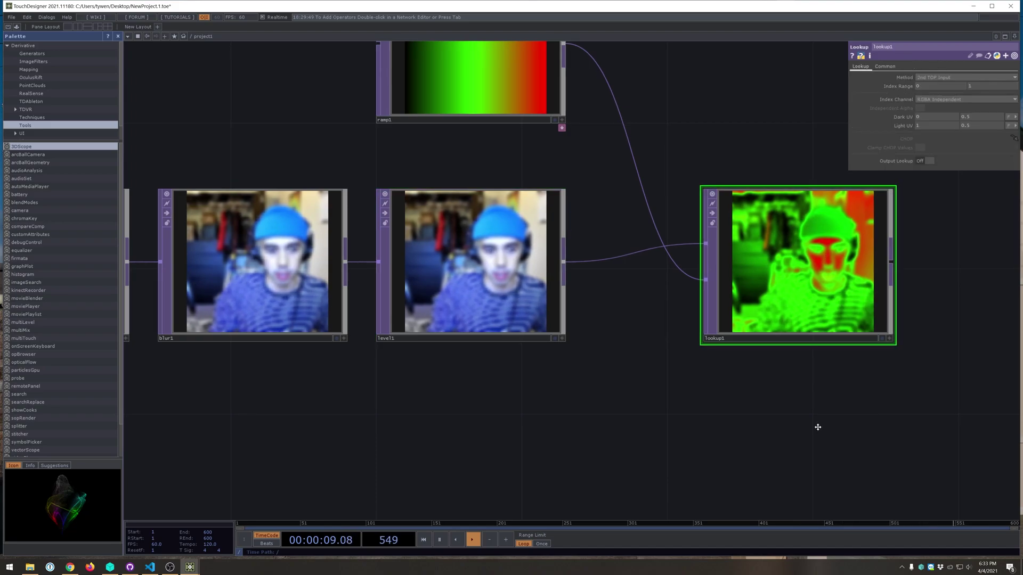
scroll(874, 223, "up", 5)
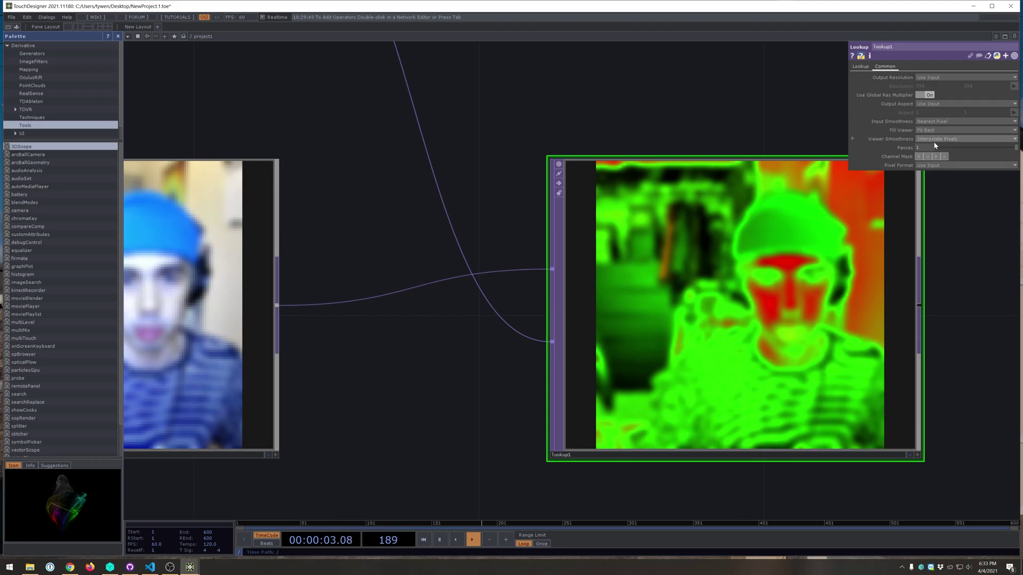
scroll(906, 312, "down", 3)
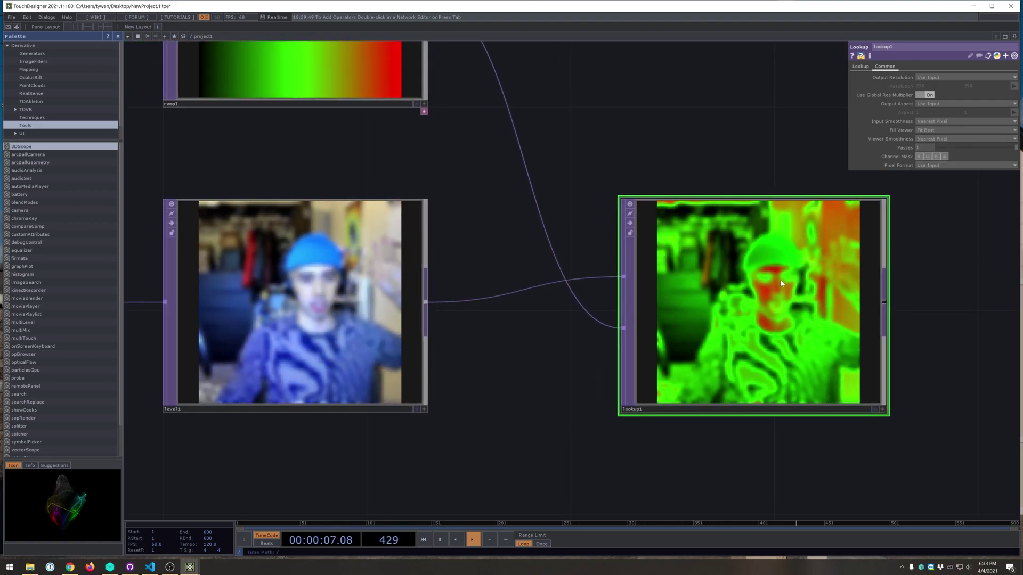
- Turn the ramp's start key bright blue by setting its saturation and value to 1
scroll(714, 240, "down", 3)
left_click(461, 82)
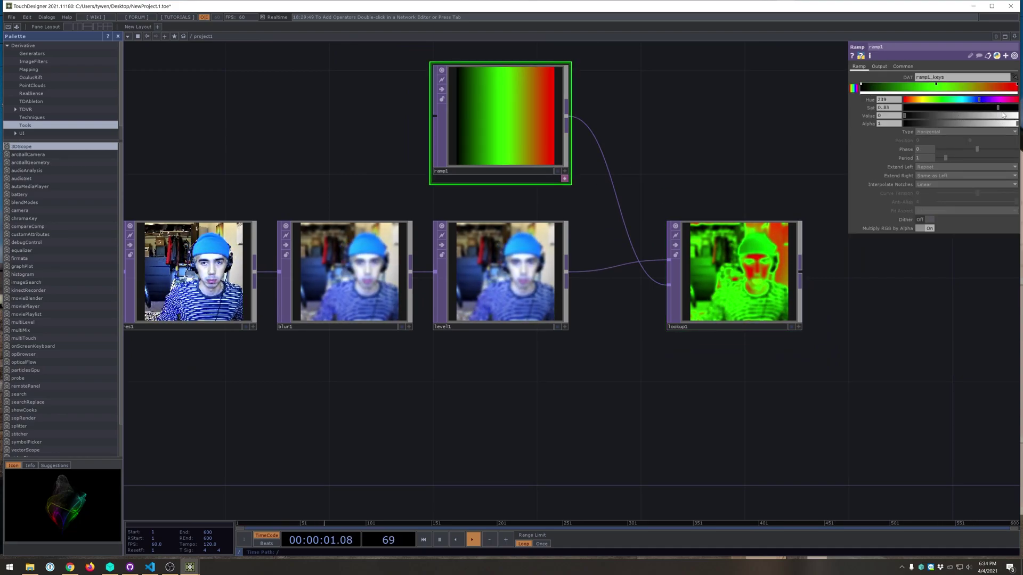
scroll(749, 242, "up", 3)
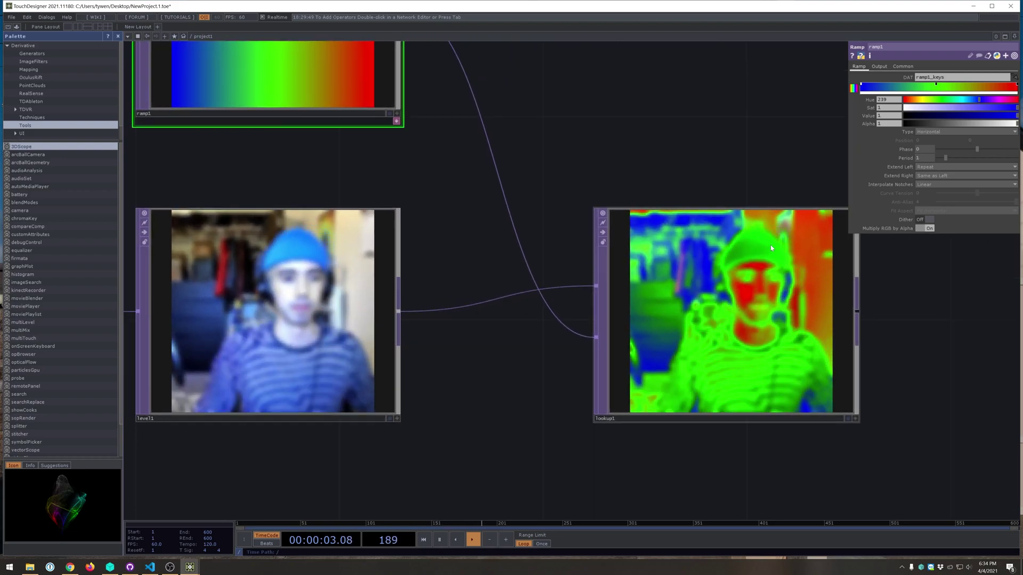
scroll(767, 277, "up", 3)
scroll(775, 286, "down", 4)
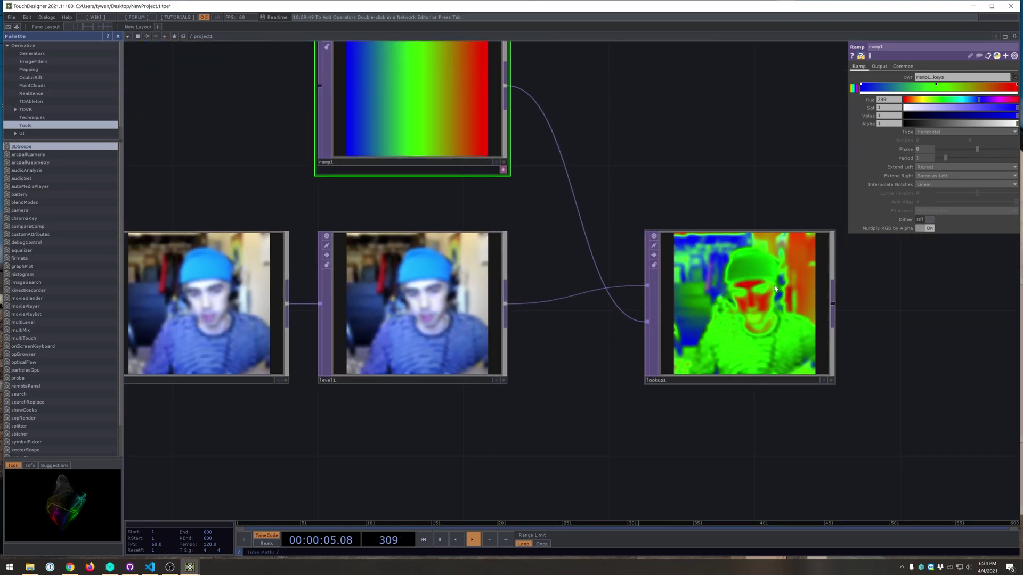
- Branch a new Cache TOP off the Null TOP and lower its output index below zero to output an earlier frame
scroll(751, 293, "down", 4)
left_click_drag(441, 408, 587, 381)
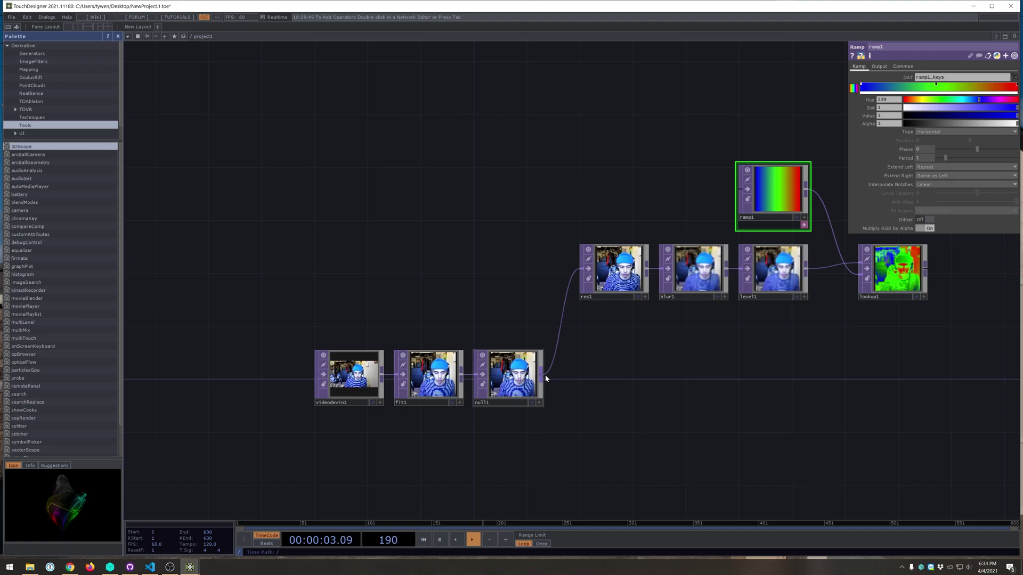
left_click_drag(545, 376, 608, 353)
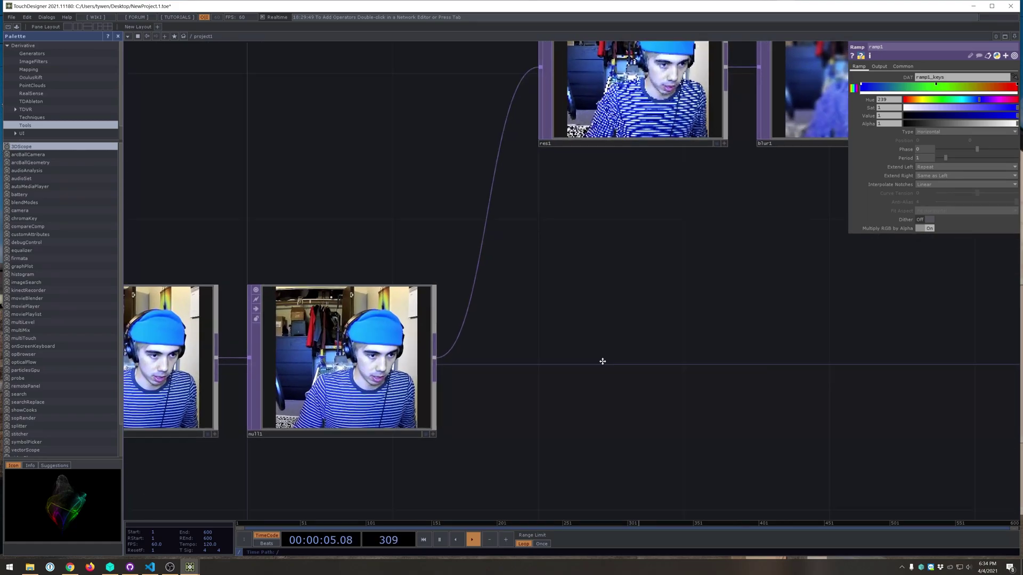
left_click_drag(602, 362, 596, 303)
left_click(427, 311)
type("c")
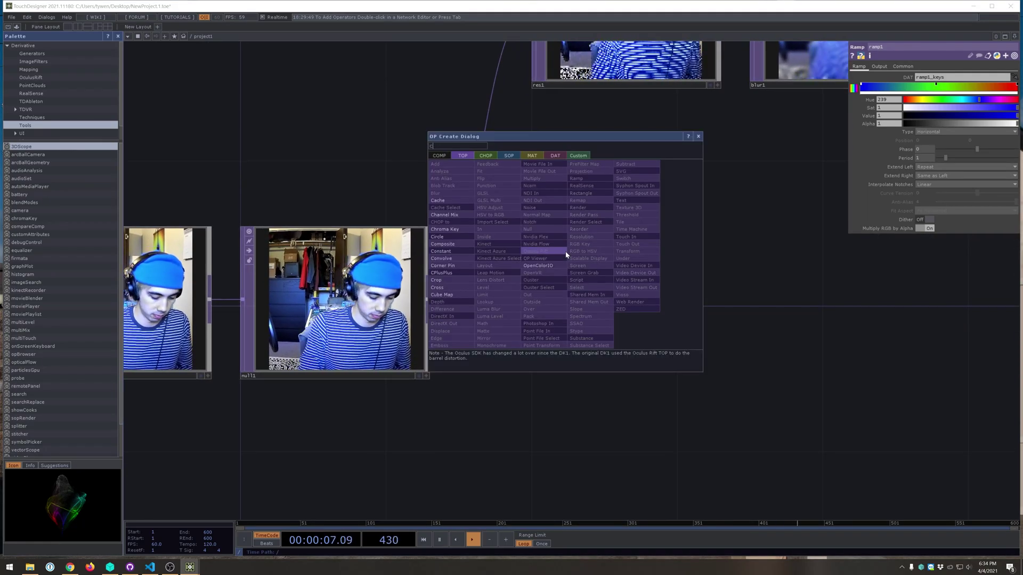
type("ache")
key("Return")
left_click(554, 233)
left_click_drag(554, 232, 627, 233)
left_click_drag(778, 340, 720, 348)
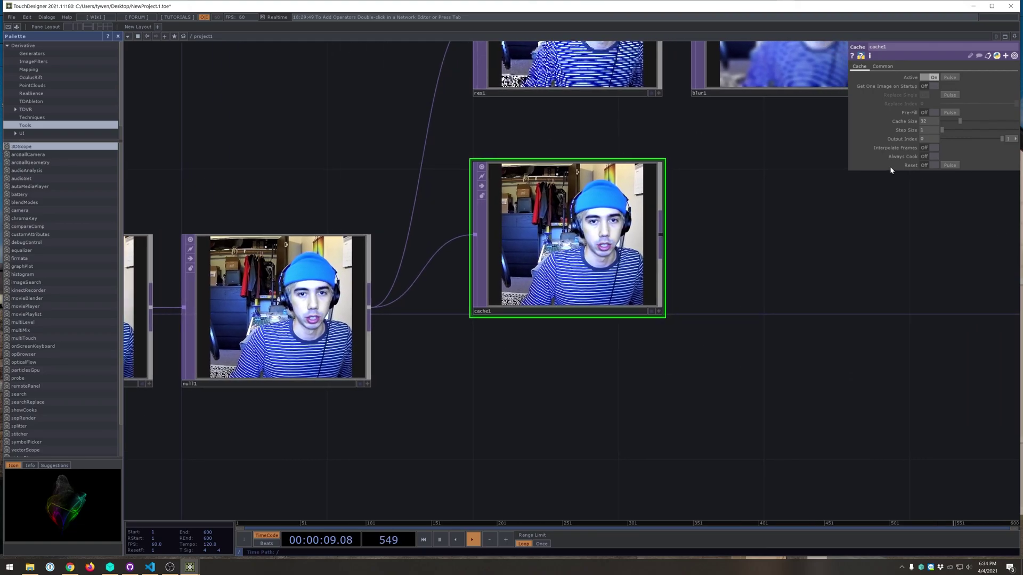
left_click(979, 139)
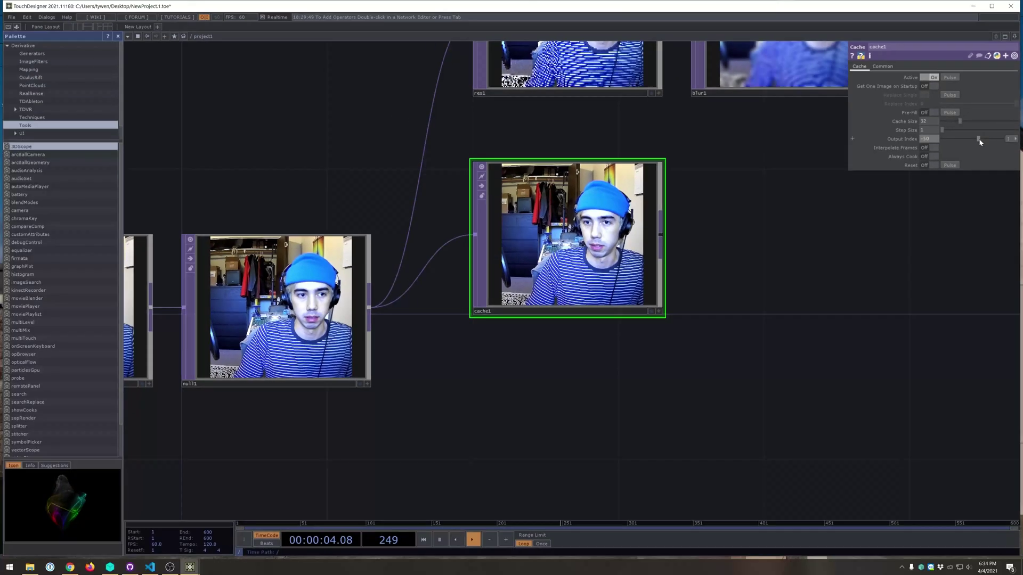
- Add a Composite TOP after the Cache TOP
left_click_drag(830, 320, 734, 353)
scroll(797, 339, "down", 2)
scroll(734, 353, "down", 1)
left_click(735, 311)
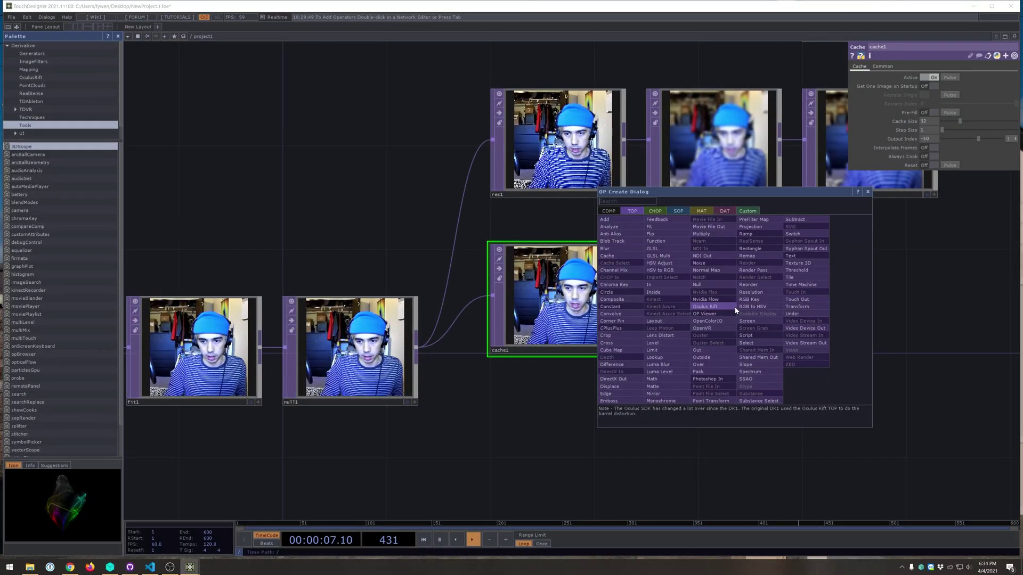
key("Return")
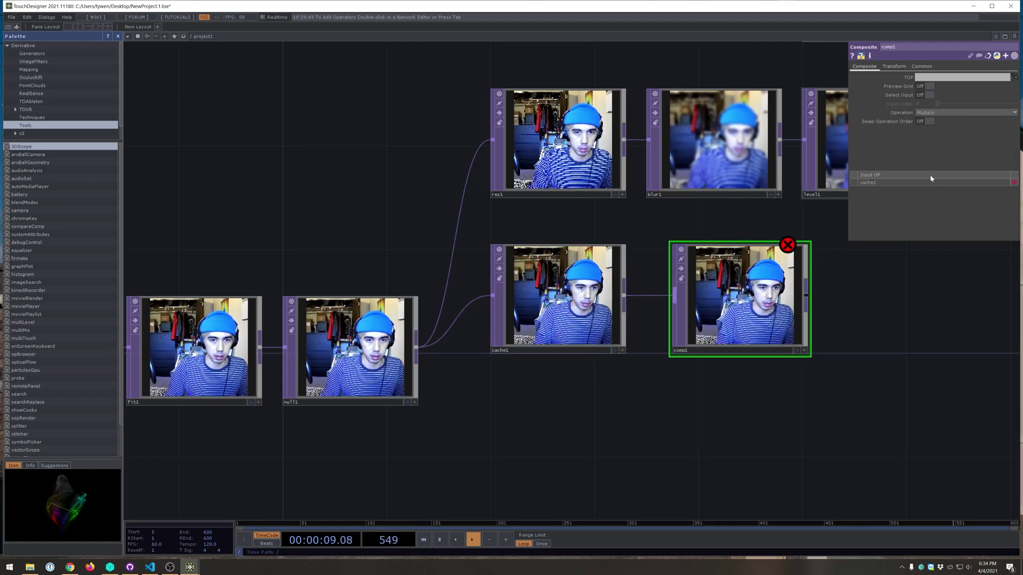
- Set the Composite TOP's operation to Subtractive and connect the Null TOP as its second input
left_click(946, 112)
left_click(981, 236)
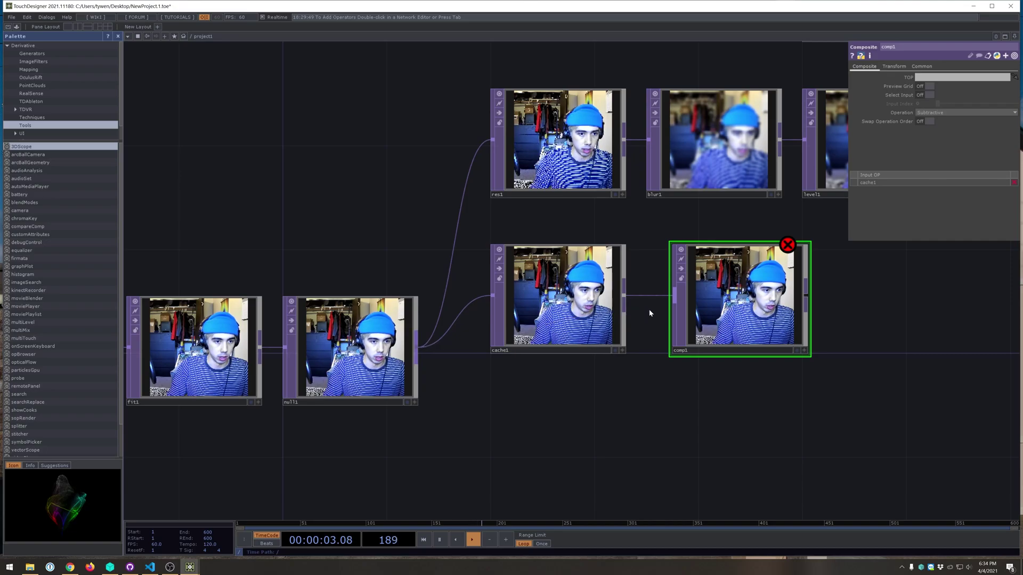
left_click_drag(687, 323, 716, 305)
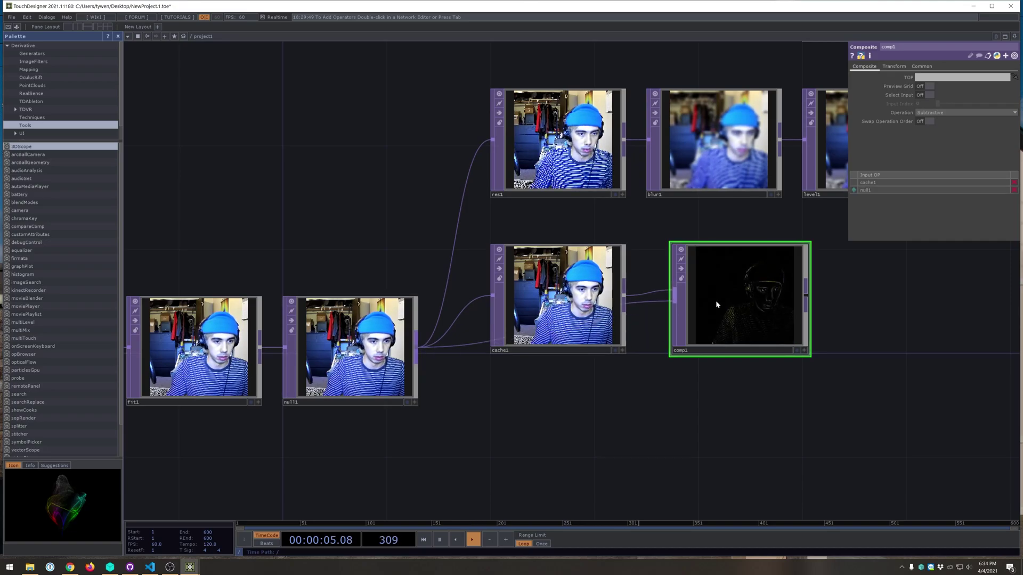
scroll(960, 399, "up", 5)
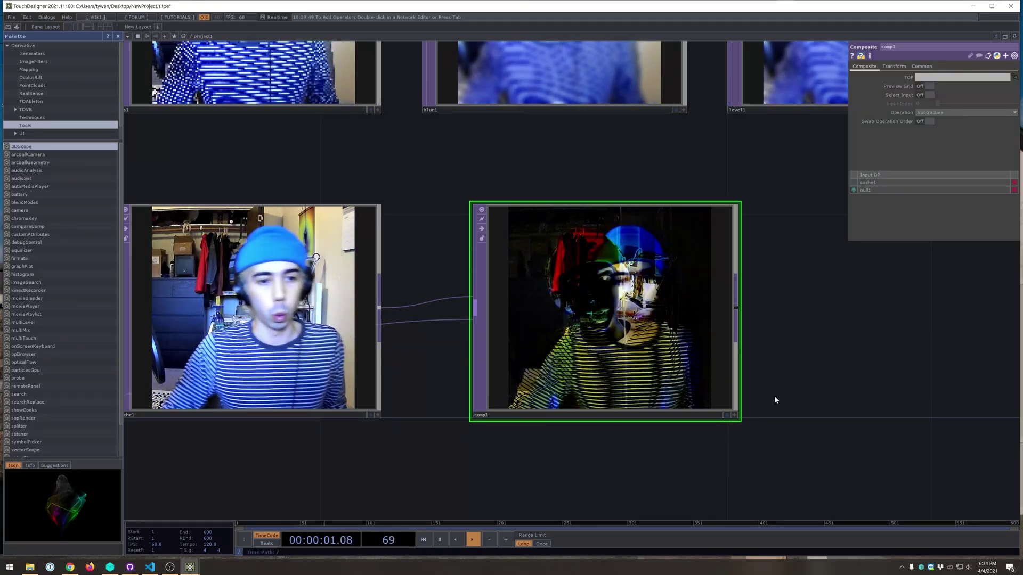
scroll(774, 400, "down", 5)
- Add a Threshold TOP after the subtractive Composite TOP
left_click_drag(758, 402, 632, 390)
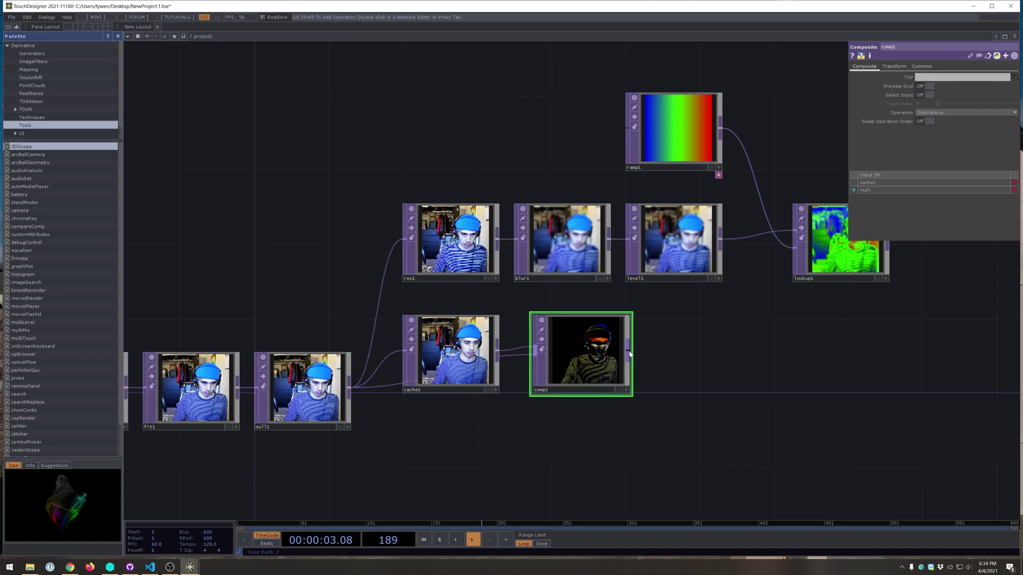
scroll(629, 354, "up", 5)
key("Tab")
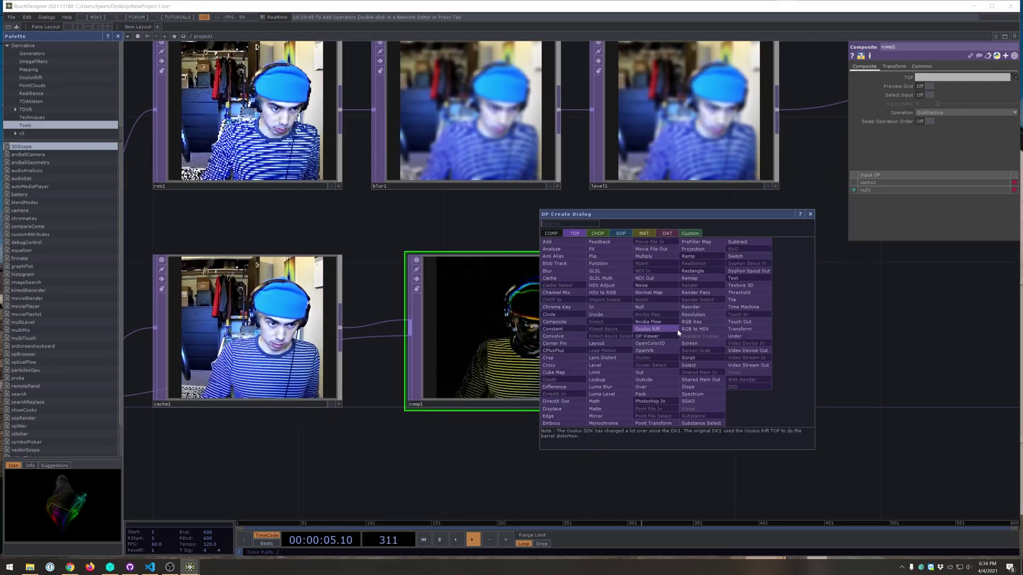
type("thr")
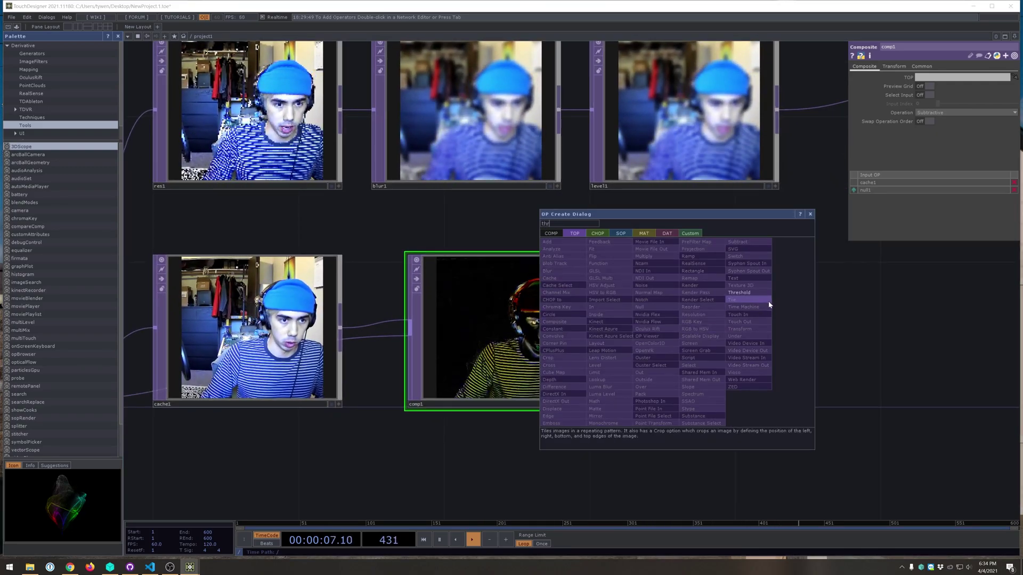
left_click(752, 292)
left_click(758, 331)
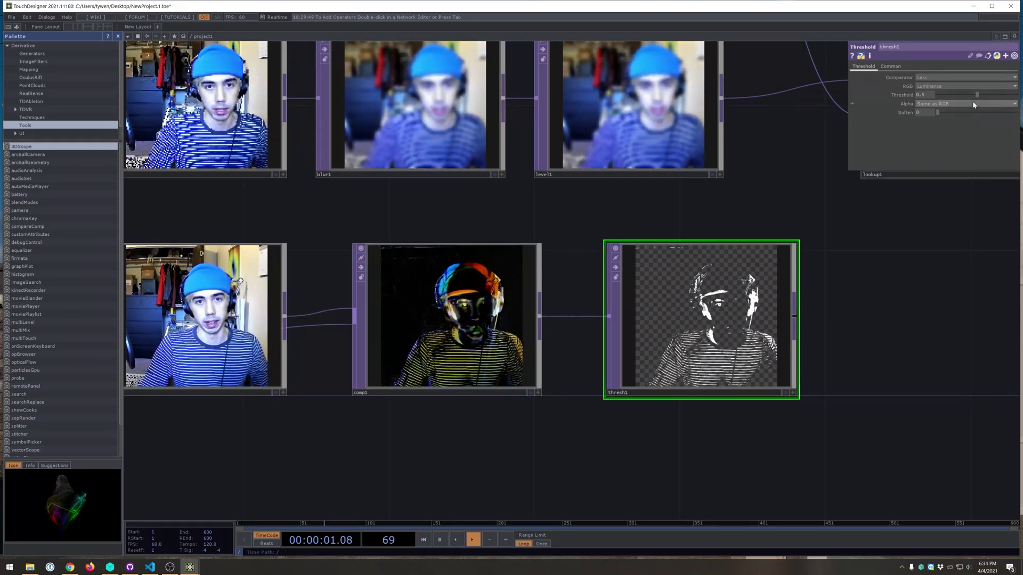
- Lower the Threshold TOP's threshold to 0.089
scroll(812, 356, "up", 5)
left_click_drag(979, 97, 945, 106)
key("h")
scroll(813, 388, "down", 1)
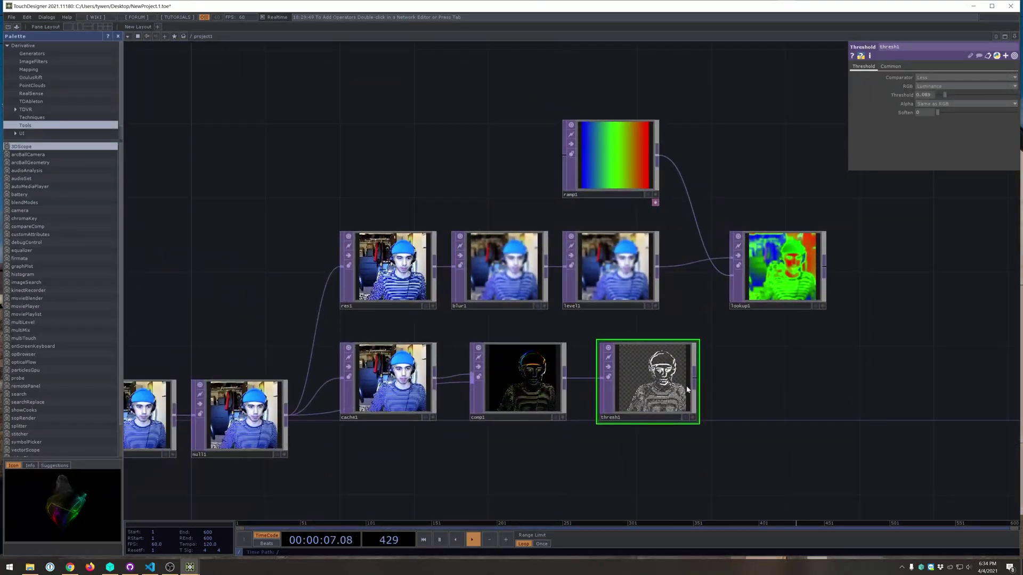
- Move the Threshold TOP along its branch so it lines up directly beneath the Lookup TOP
left_click_drag(646, 382, 797, 382)
scroll(862, 336, "up", 3)
left_click_drag(862, 335, 740, 287)
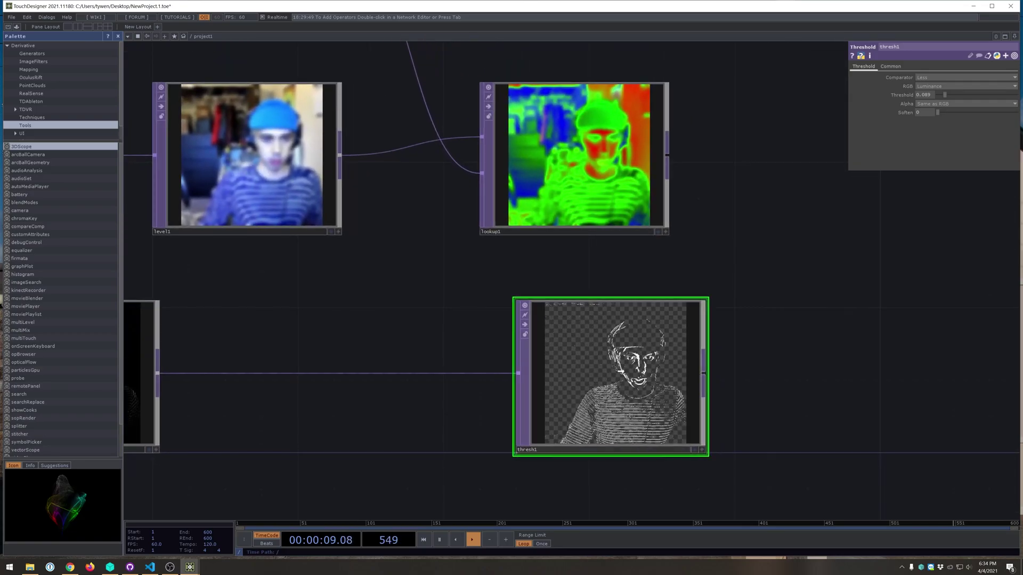
left_click_drag(678, 389, 642, 388)
- Add a second Composite TOP after the Threshold TOP, connect the Lookup TOP as its other input, and place it between the two branches
right_click(668, 376)
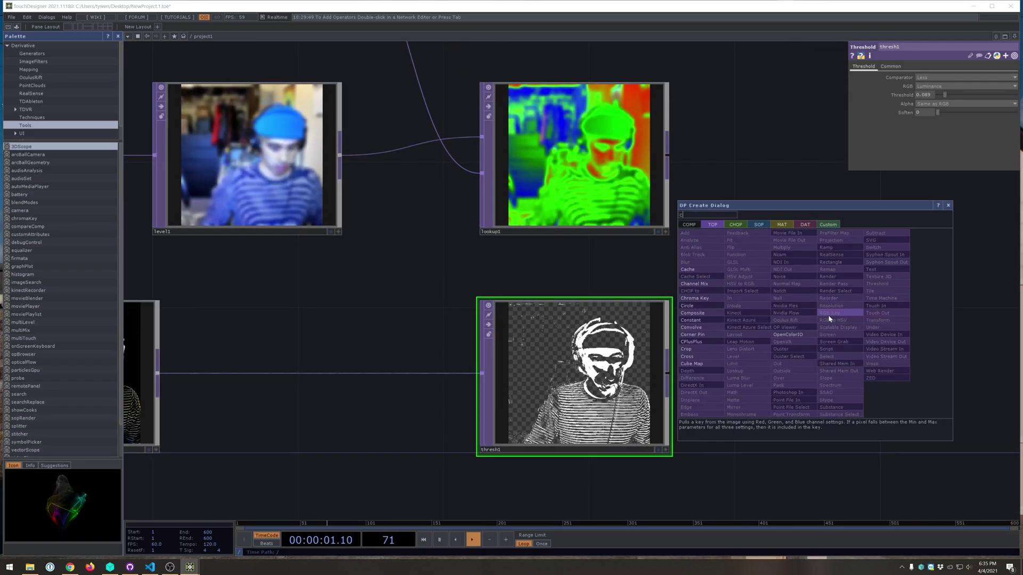
left_click(828, 315)
left_click(829, 311)
left_click(670, 157)
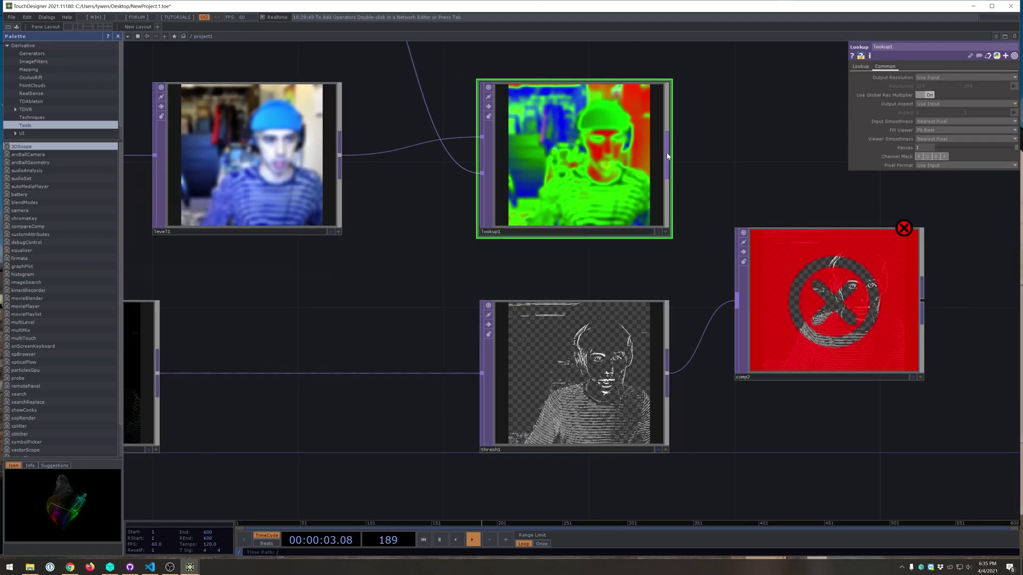
left_click_drag(668, 155, 737, 305)
left_click_drag(820, 312, 821, 276)
left_click_drag(775, 430, 767, 432)
- Set the second Composite TOP's input and viewer smoothness to Nearest Pixel
scroll(899, 298, "up", 5)
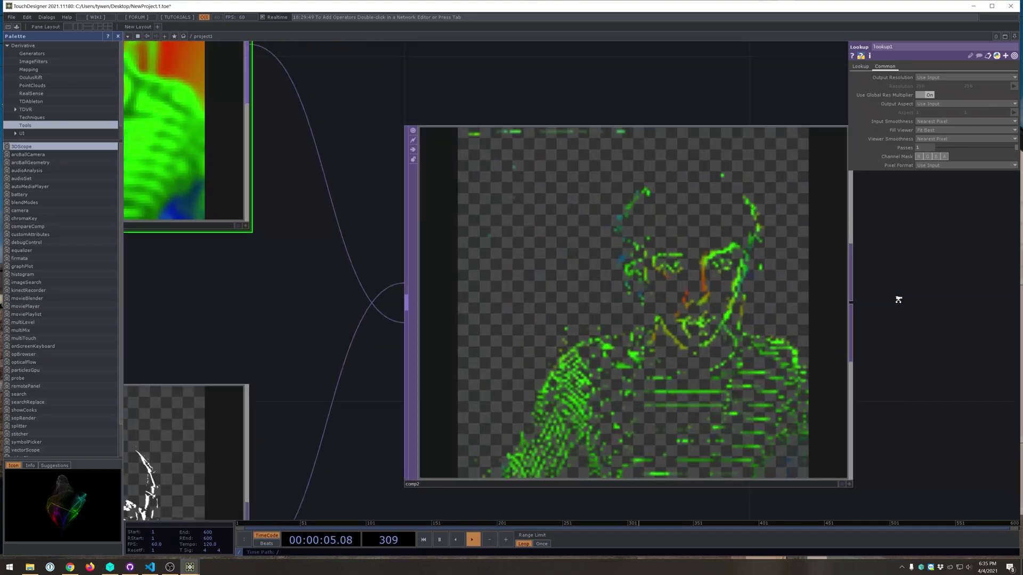
left_click_drag(887, 367, 898, 321)
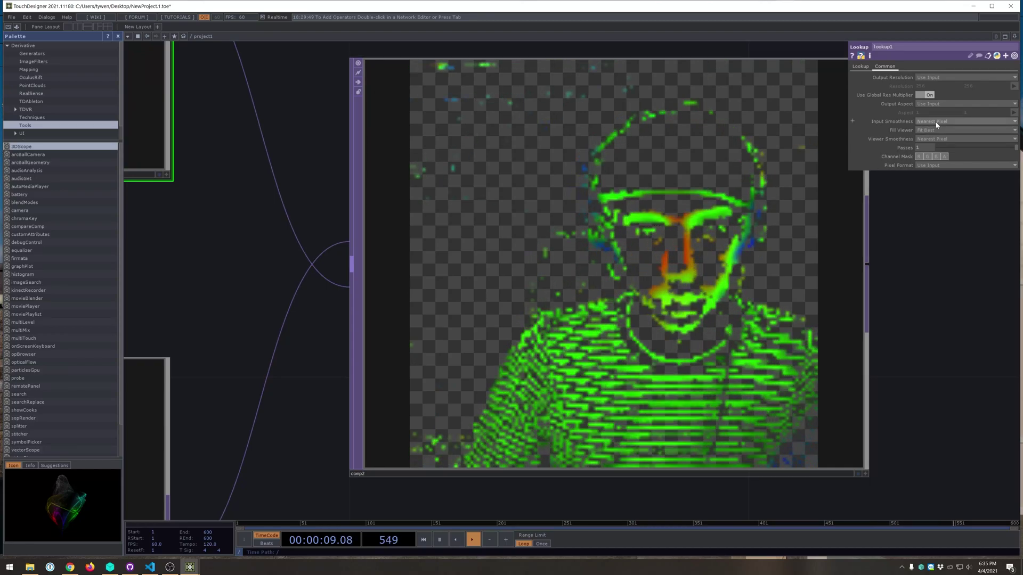
left_click(804, 265)
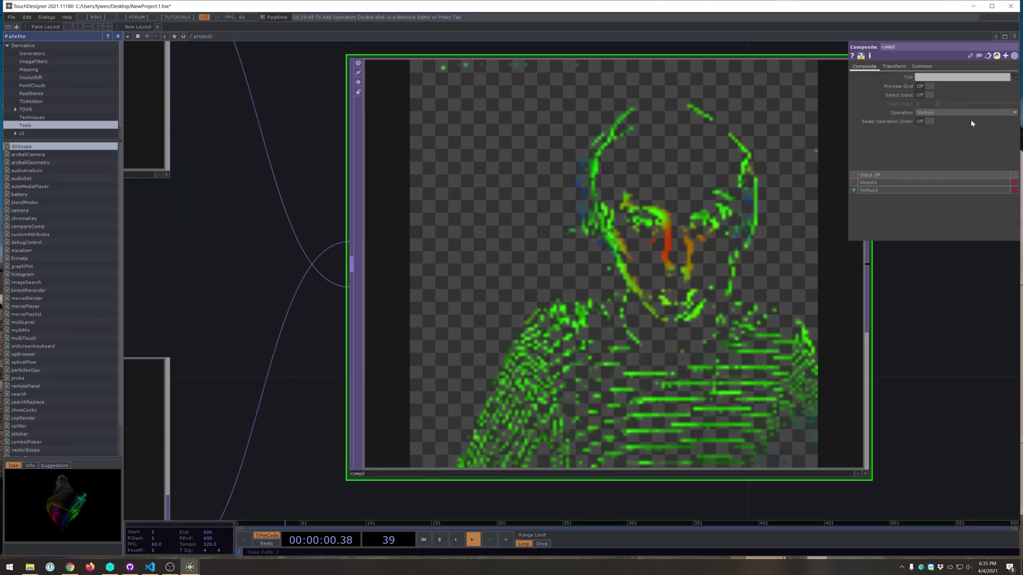
left_click(922, 66)
left_click(943, 121)
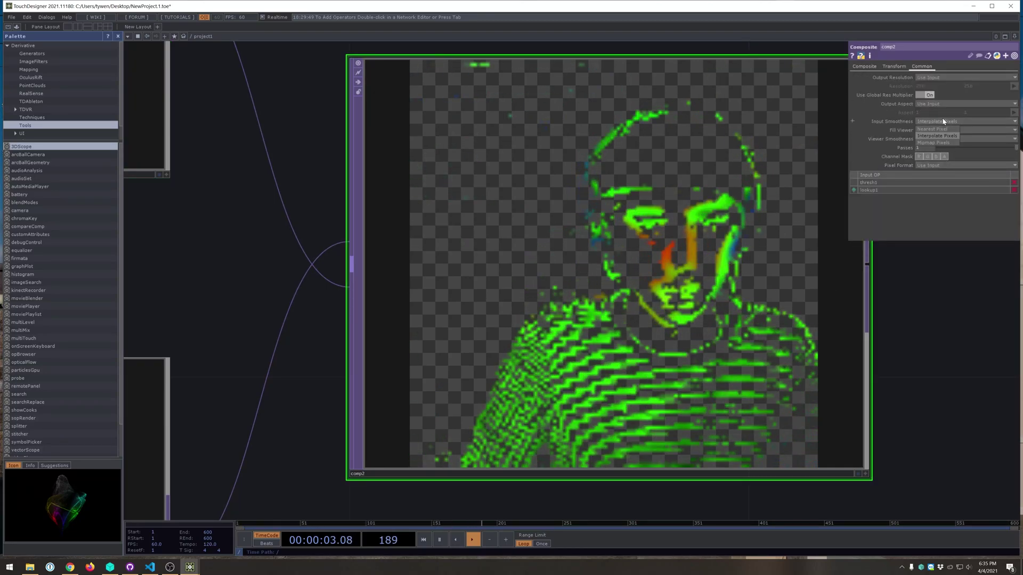
left_click(946, 129)
left_click(946, 139)
left_click(945, 144)
left_click(946, 139)
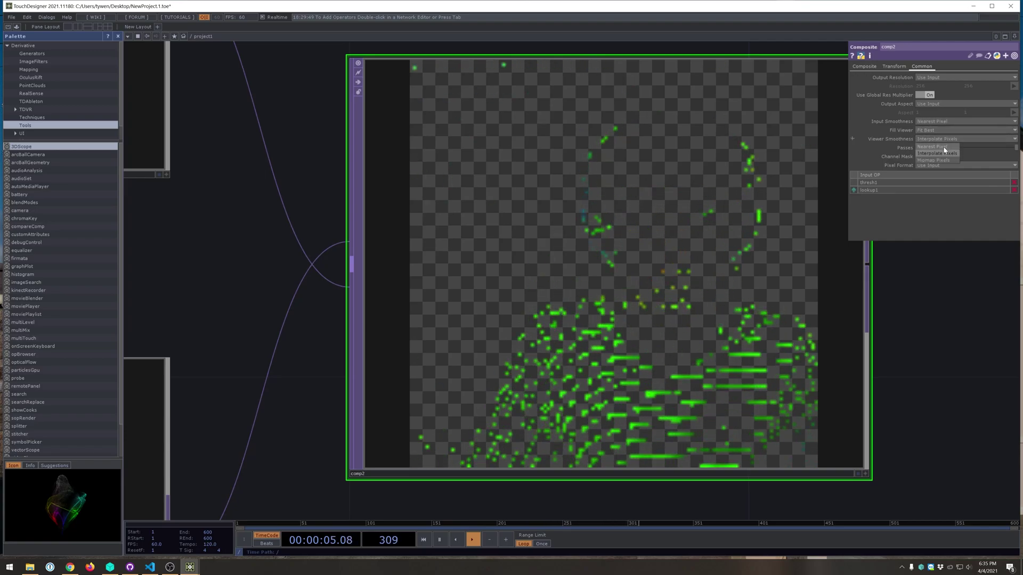
left_click(943, 151)
scroll(955, 322, "down", 5)
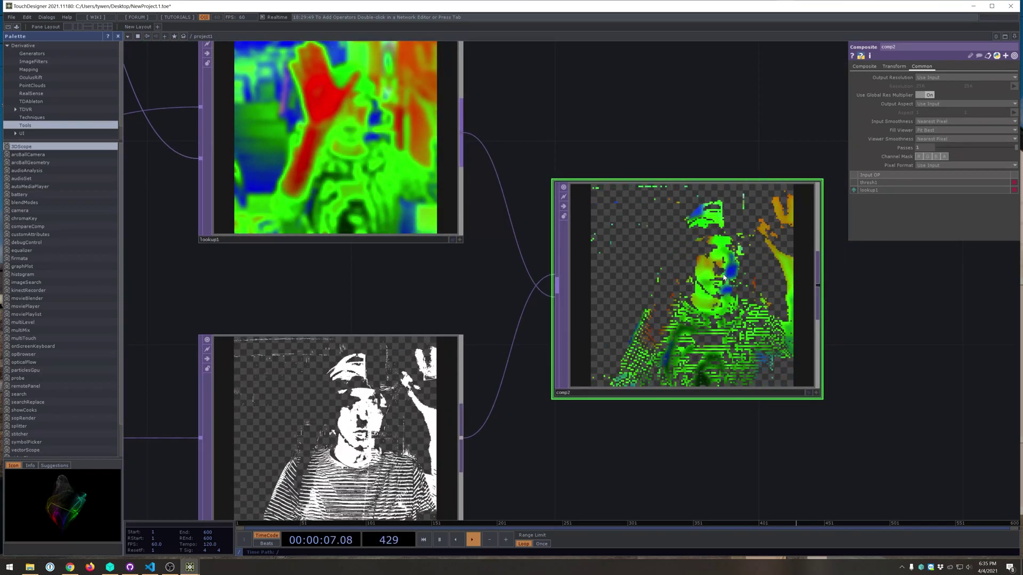
- Reduce the Threshold TOP's threshold to 0.048
left_click(456, 406)
left_click_drag(945, 95, 941, 95)
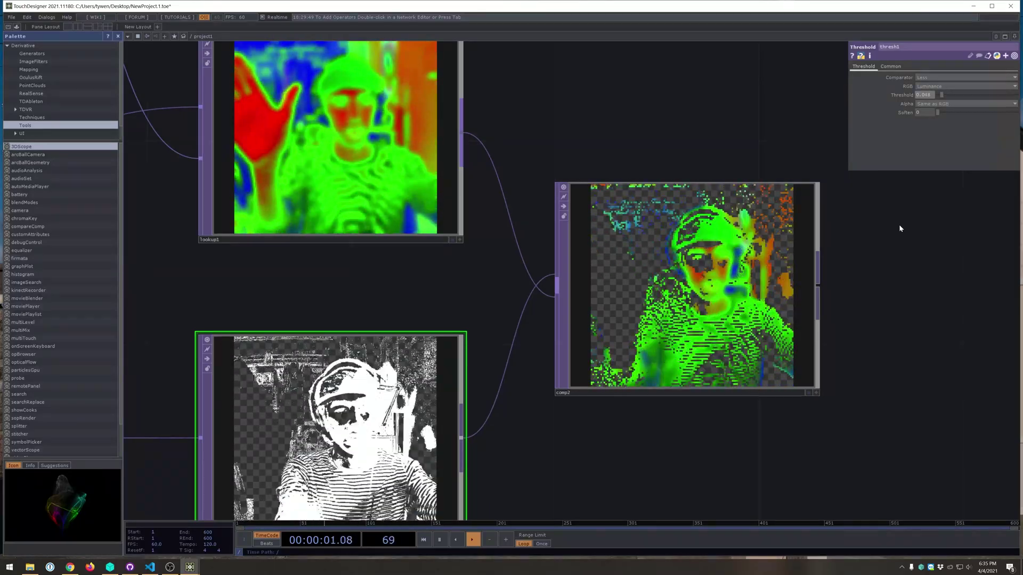
scroll(897, 235, "down", 6)
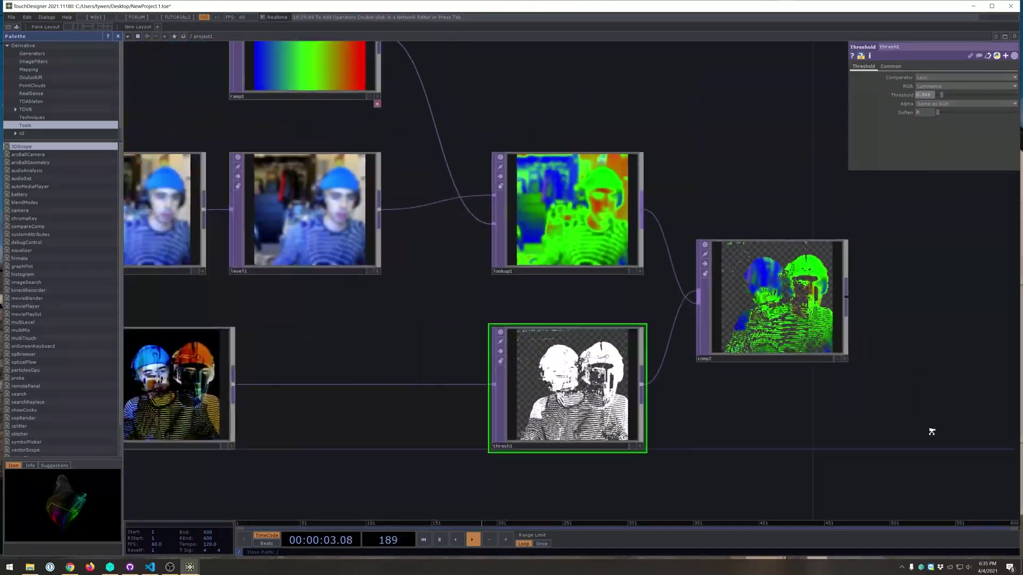
scroll(830, 397, "down", 5)
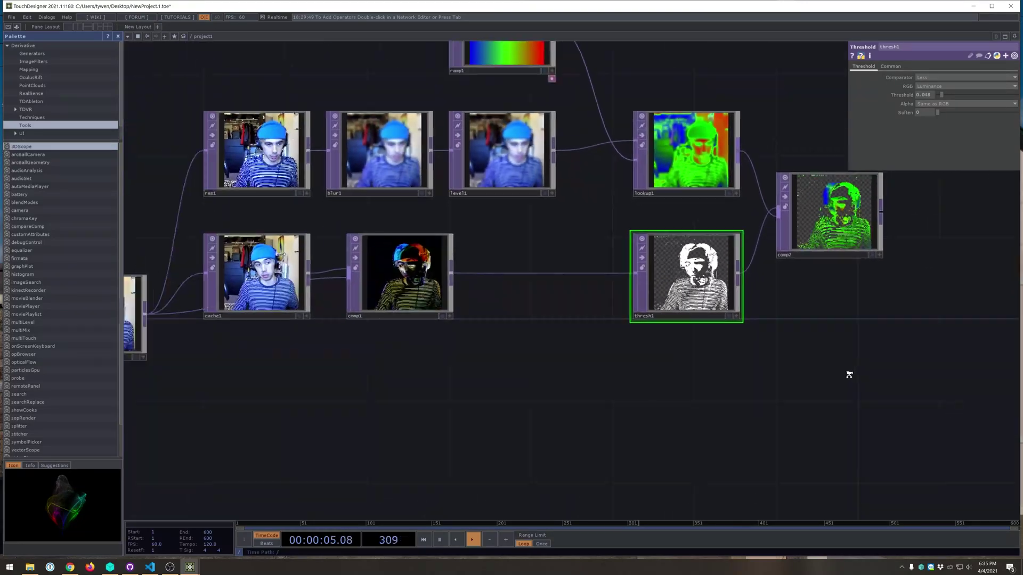
- Save the project as motion-tutorial3.toe in the TD projects folder
key("ctrl+shift+s")
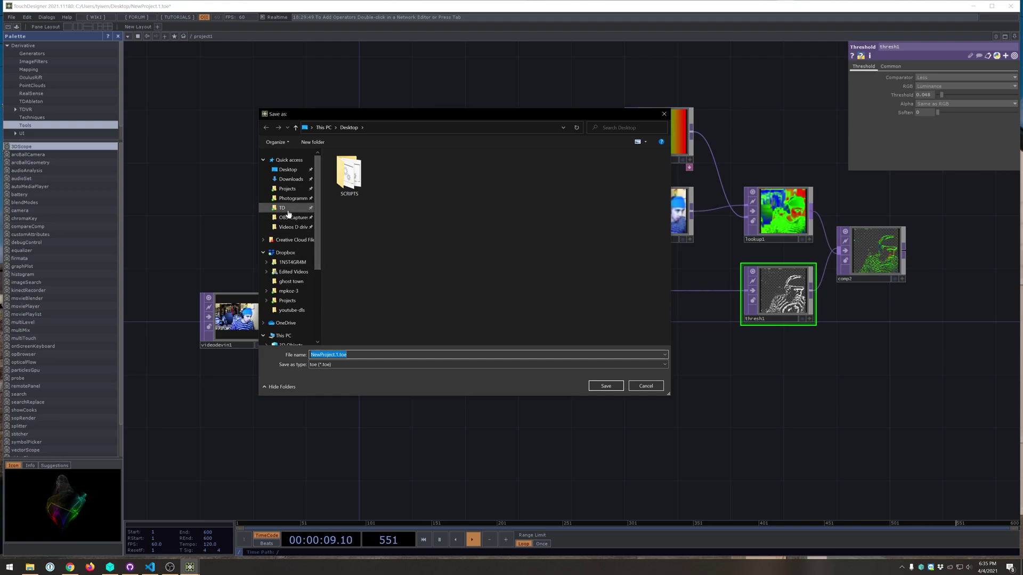
left_click(288, 213)
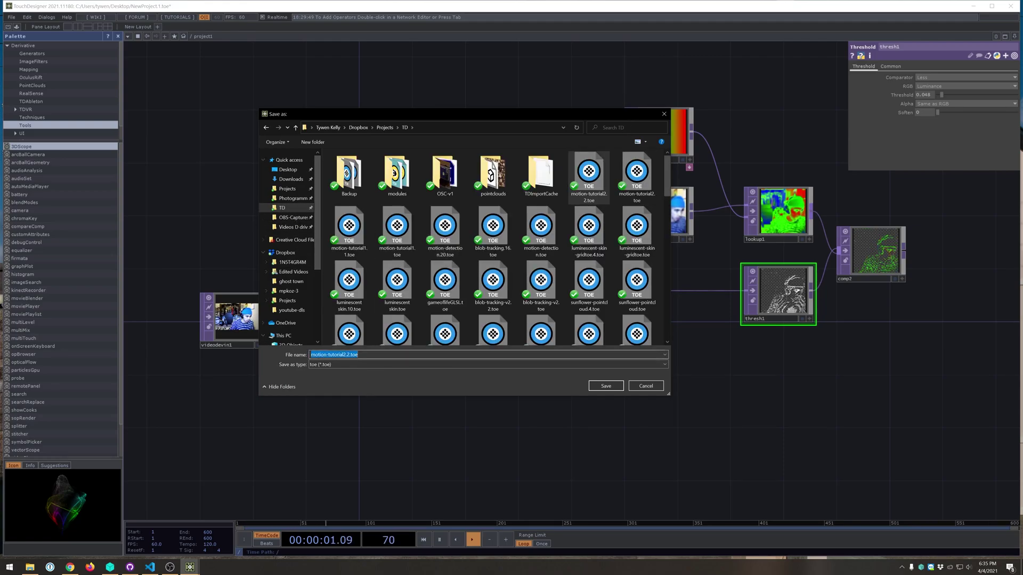
key("Return")
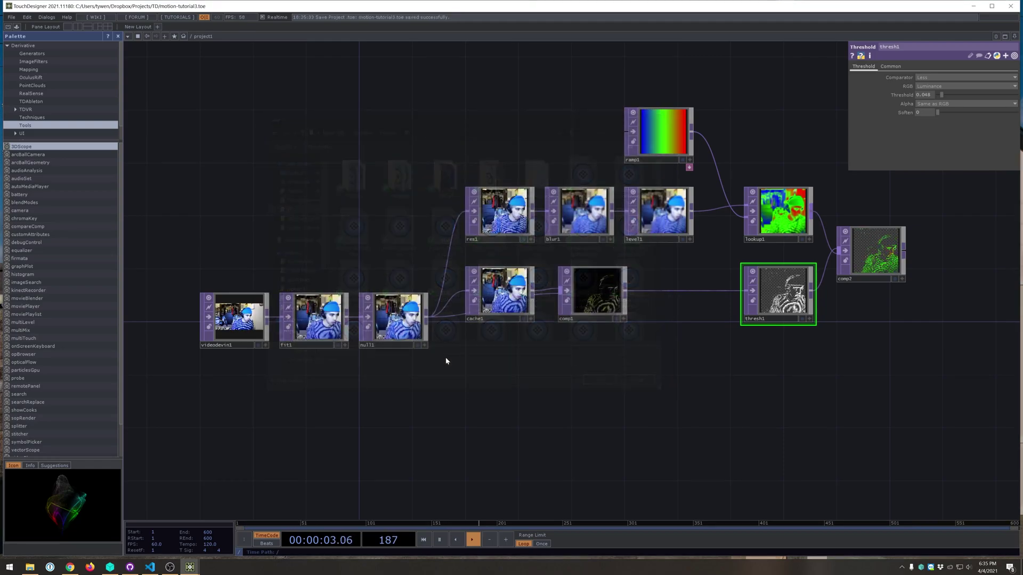
- Move the two processing branches after the Null TOP upward together to free space beneath them
scroll(500, 360, "up", 4)
left_click_drag(571, 366, 546, 368)
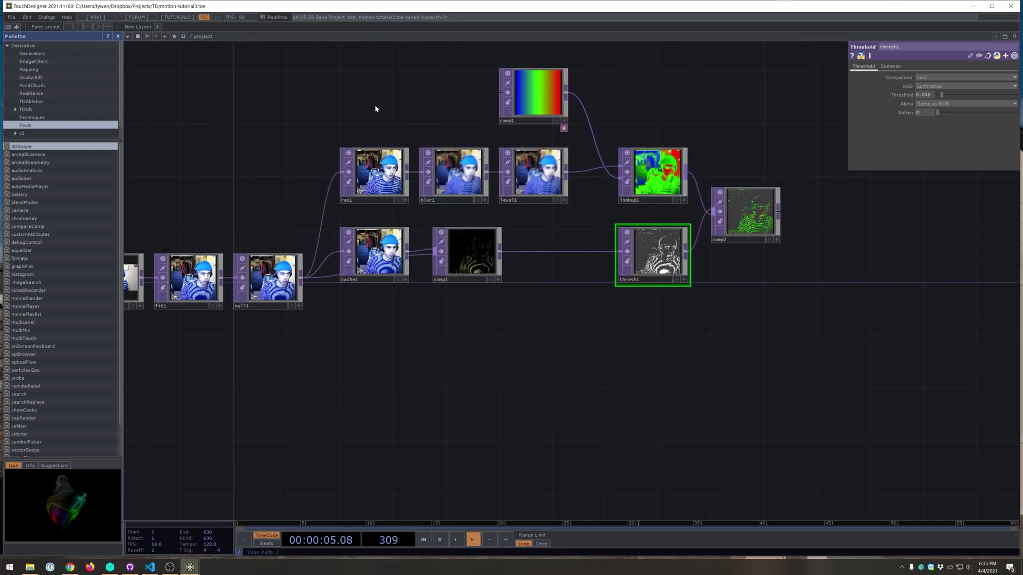
left_click_drag(748, 232, 775, 166)
- Add a second Cache TOP fed by the Null TOP beneath the existing branches and set its output index to -116
left_click(345, 308)
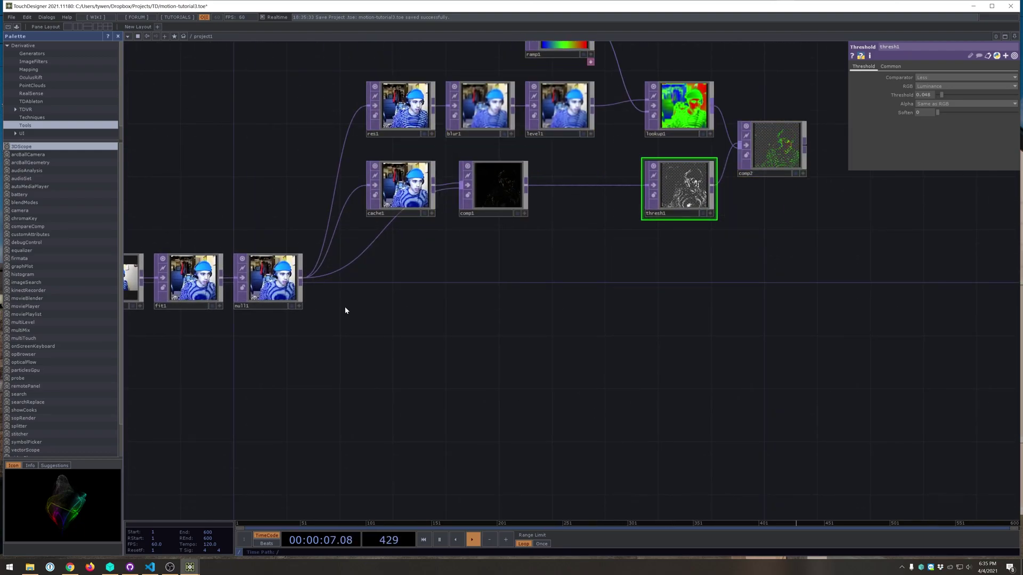
key("Tab")
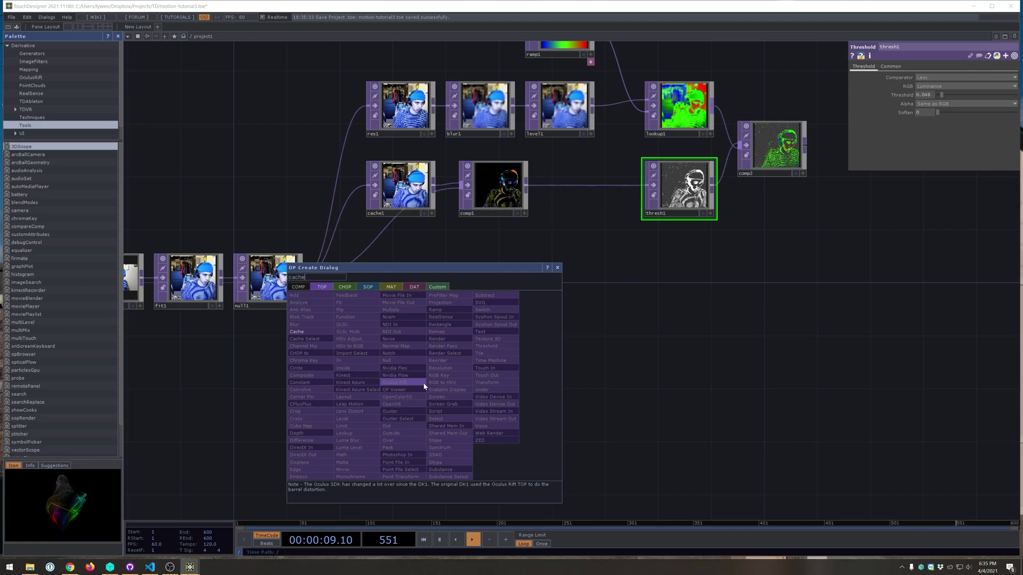
left_click(322, 333)
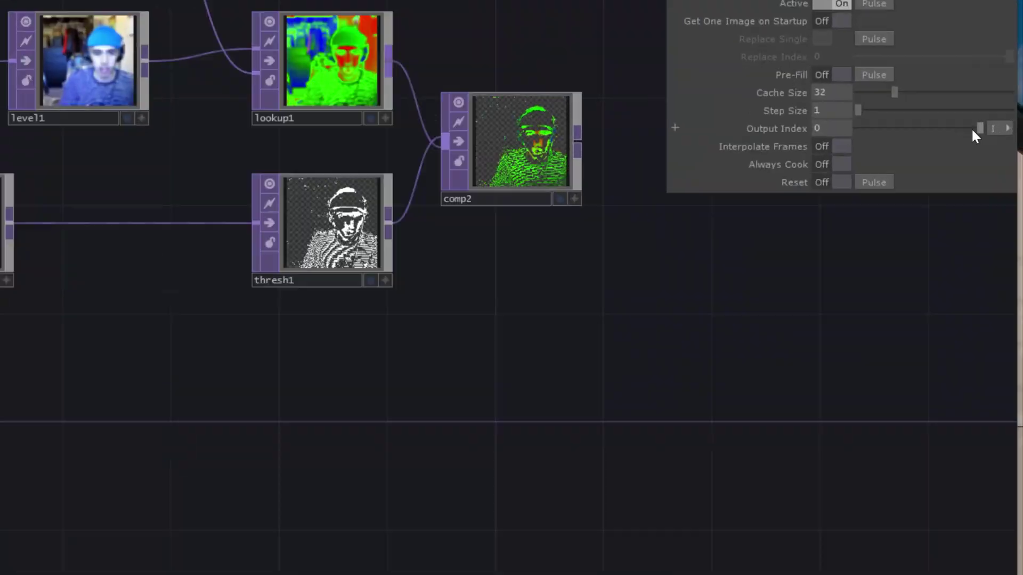
left_click_drag(999, 138, 951, 143)
left_click_drag(806, 134, 797, 129)
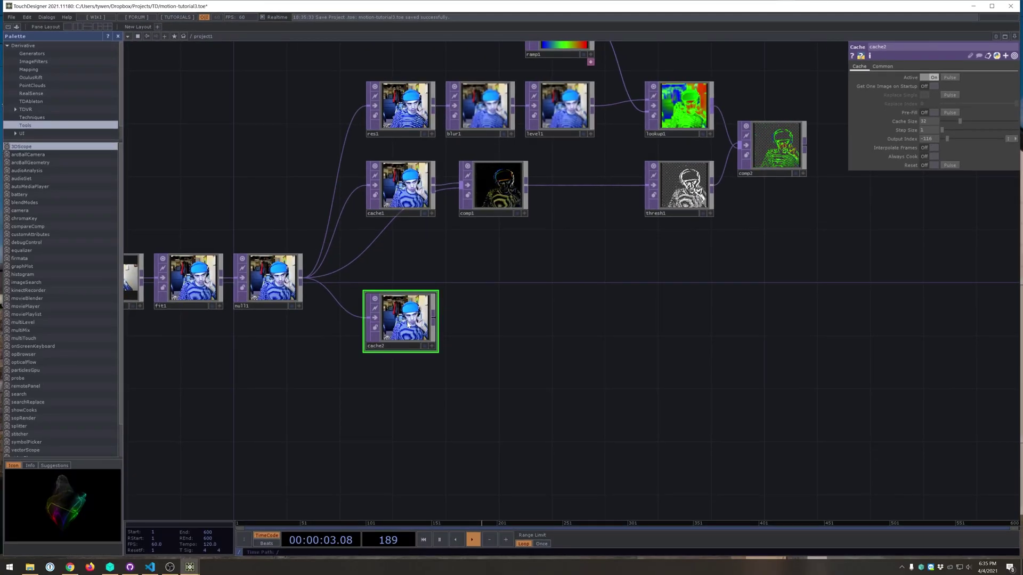
- Add a second Resolution TOP from the Null TOP above the new Cache TOP and set its output resolution to Eighth
right_click(302, 282)
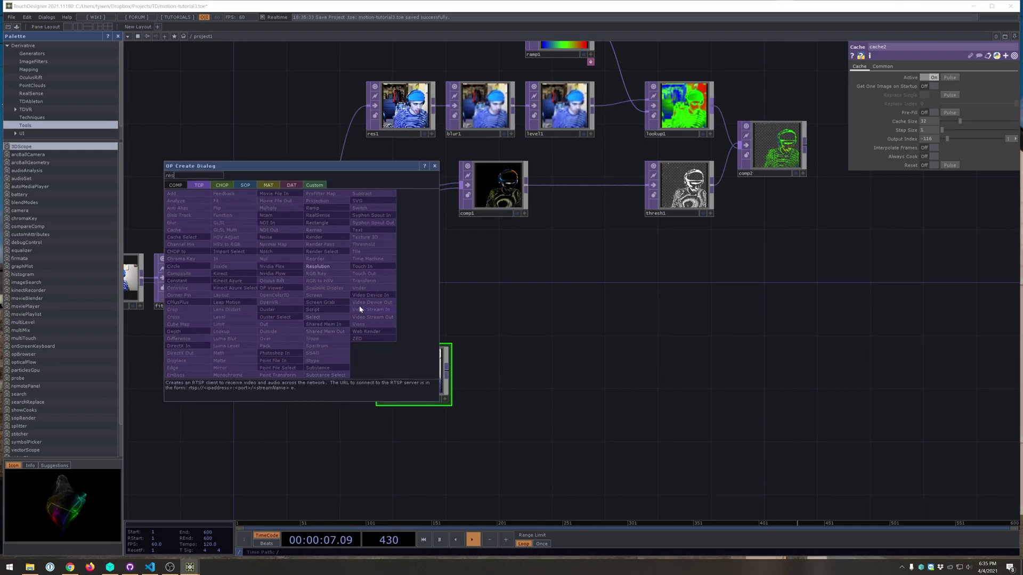
key("Return")
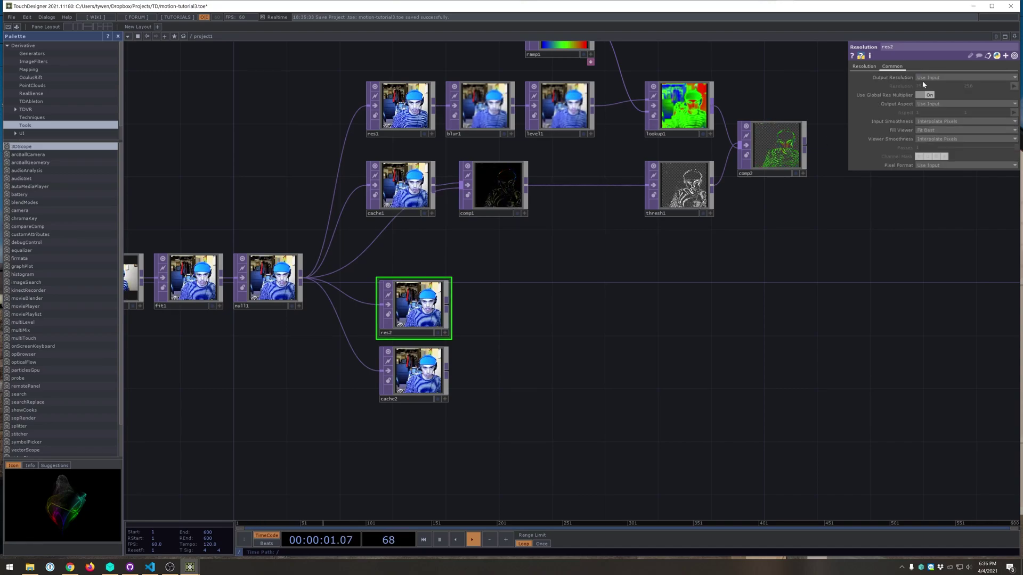
left_click(926, 92)
- Add a Blob Track TOP after the new Resolution TOP and place it between the Resolution and Cache TOPs
scroll(484, 292, "up", 3)
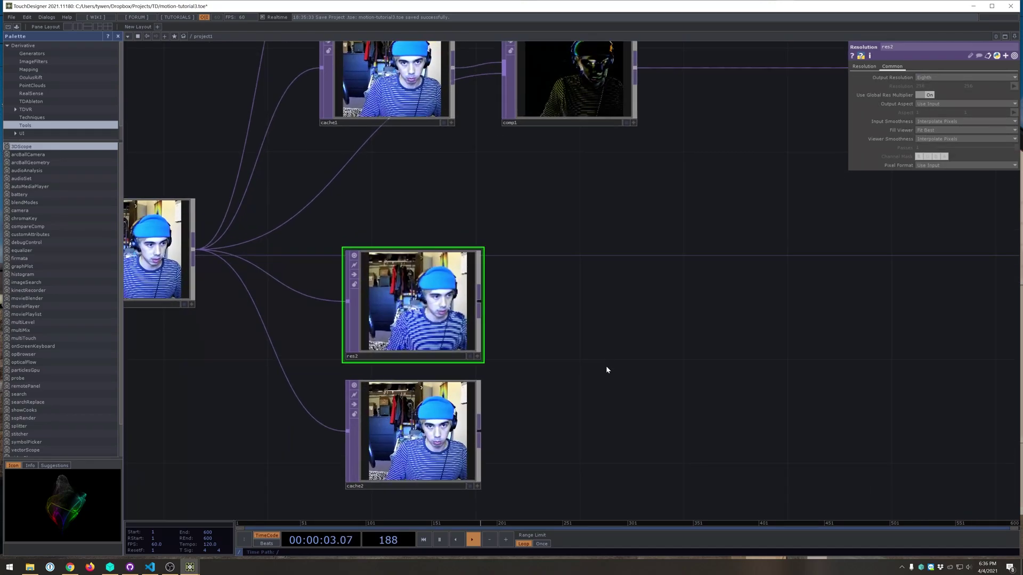
left_click_drag(606, 365, 612, 311)
left_click_drag(488, 248, 650, 341)
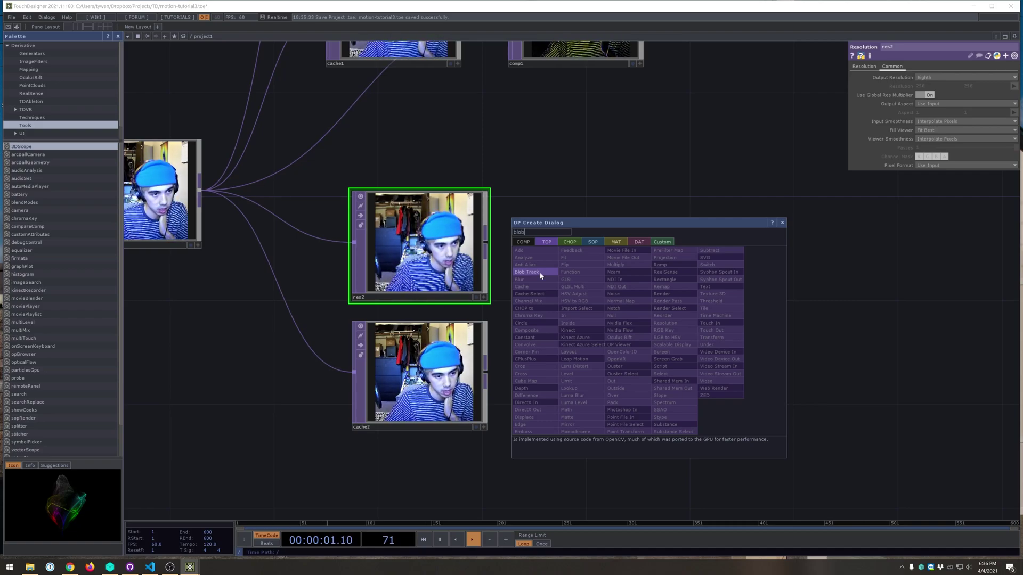
left_click(541, 276)
left_click(650, 334)
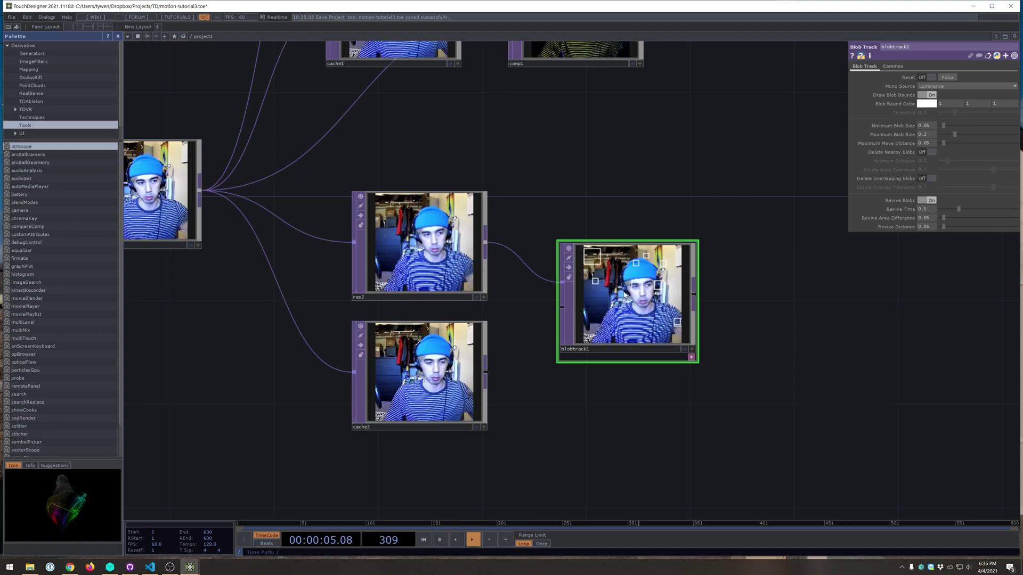
- Connect the second Cache TOP to the second input of the Blob Track TOP
left_click(462, 278)
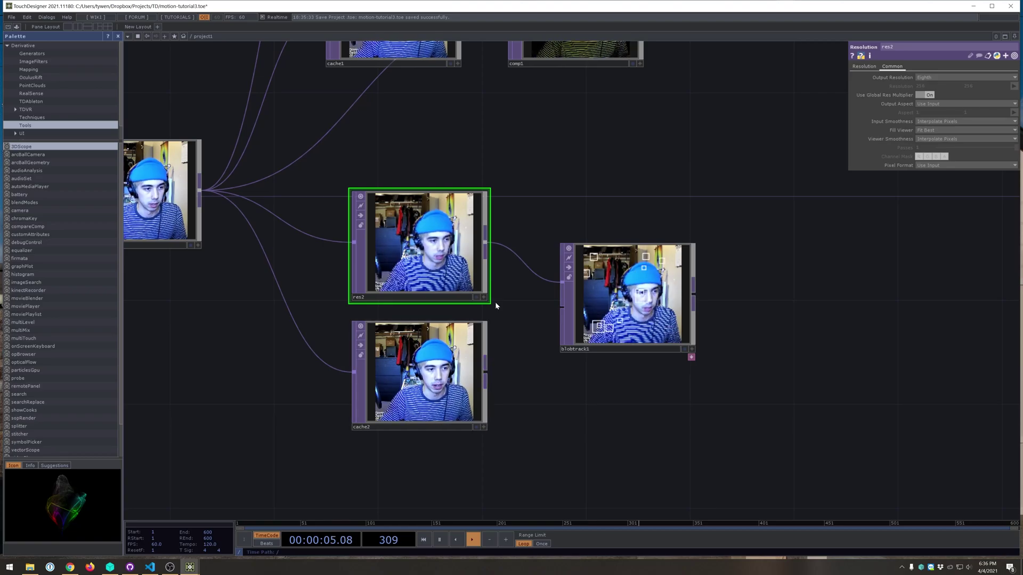
scroll(512, 314, "up", 3)
left_click_drag(592, 306, 695, 247)
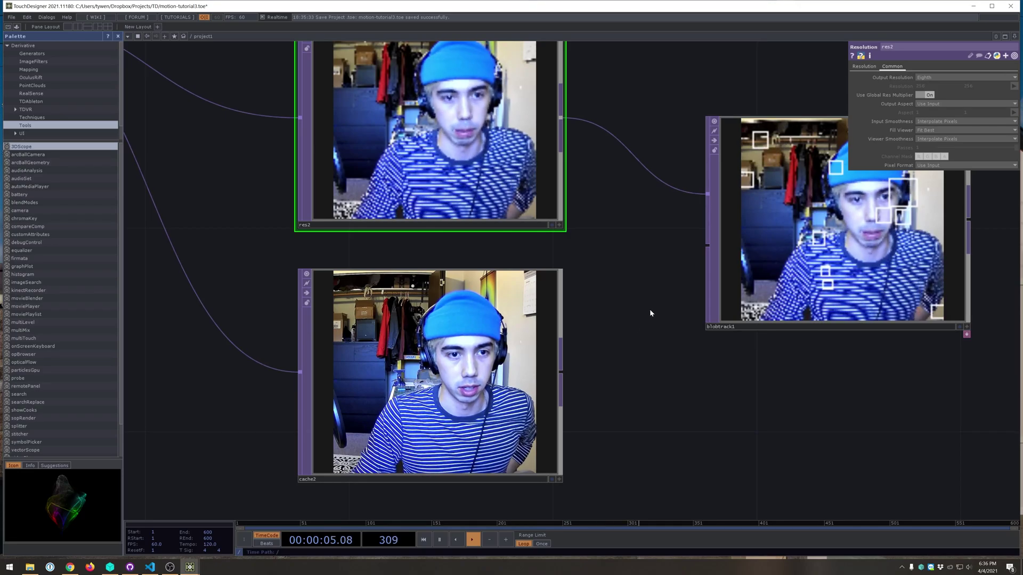
left_click_drag(560, 386, 706, 257)
left_click_drag(769, 423, 658, 442)
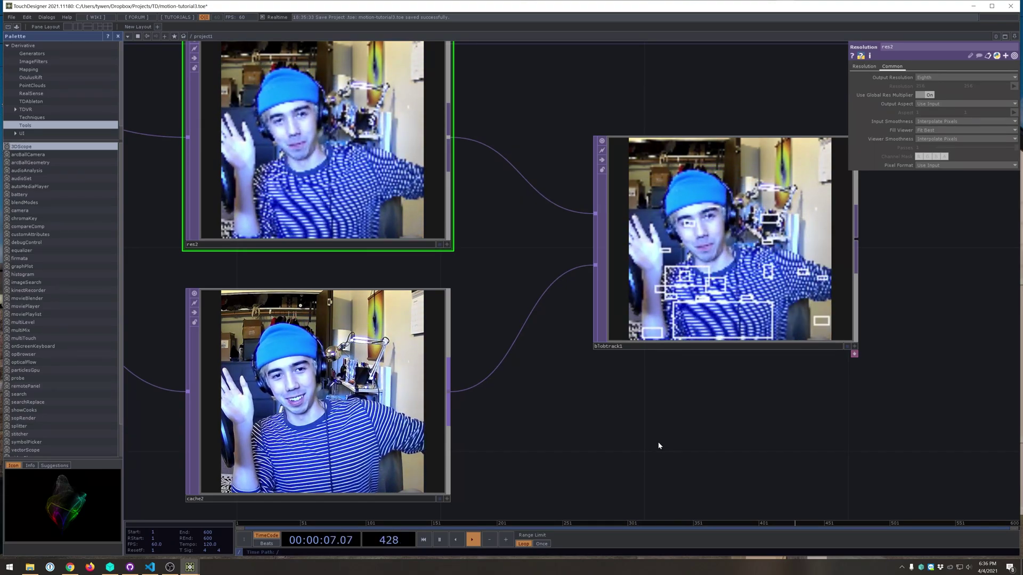
- Change the Blob Track TOP's blob bound color to green (0, 1, 0.176471)
left_click_drag(709, 468, 640, 484)
left_click(714, 335)
left_click_drag(831, 297, 810, 316)
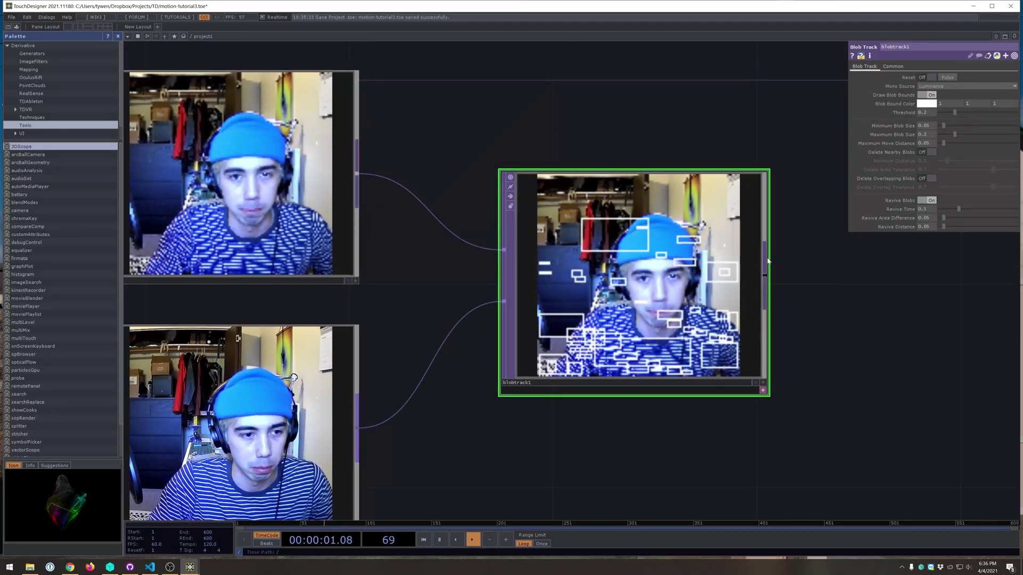
left_click(928, 104)
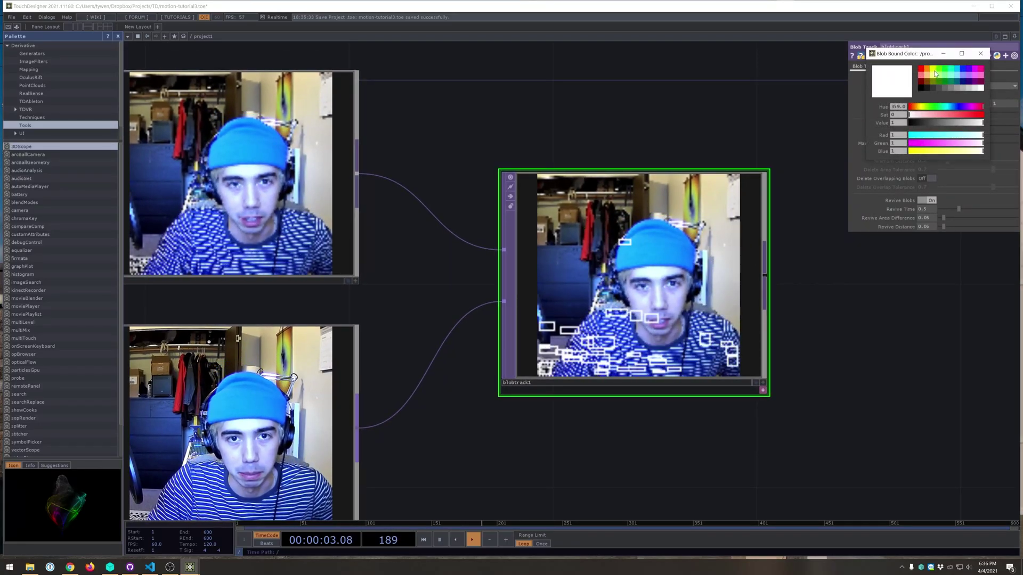
left_click(981, 55)
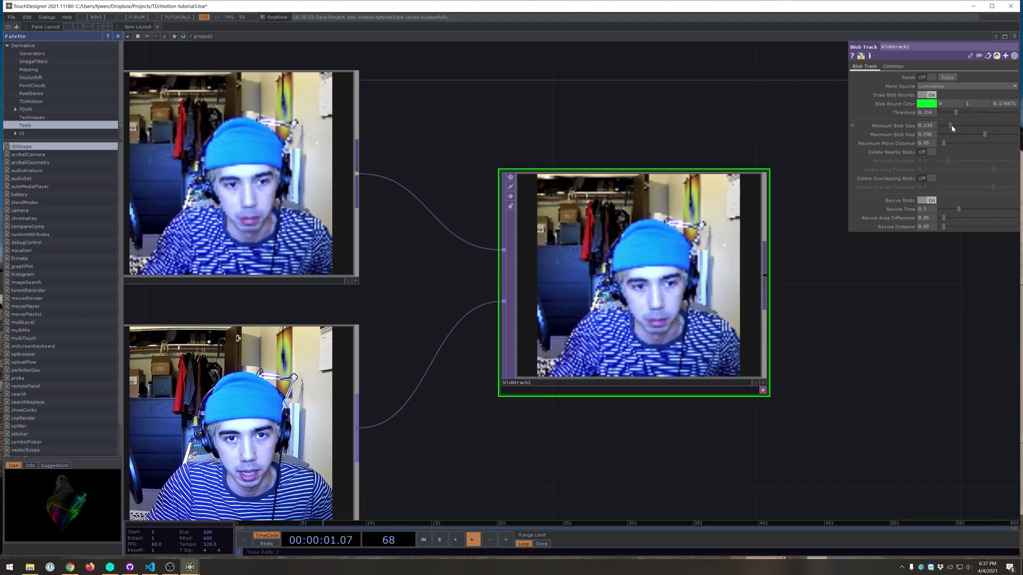
- Set the Blob Track TOP's threshold to 0.214 and blob size limits to 0.154 and 0.591, deleting nearby and overlapping blobs
left_click_drag(951, 125, 952, 125)
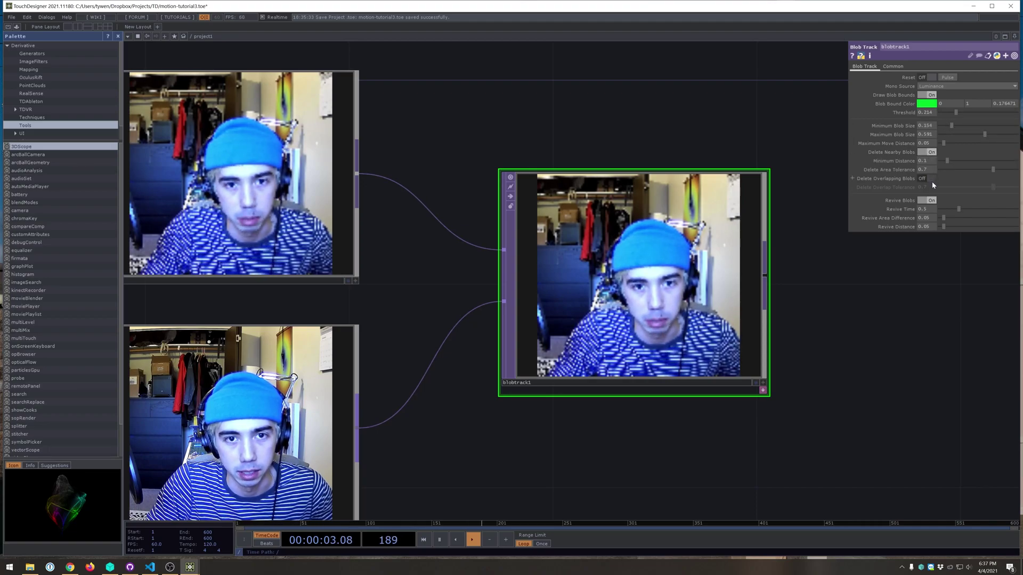
left_click(932, 179)
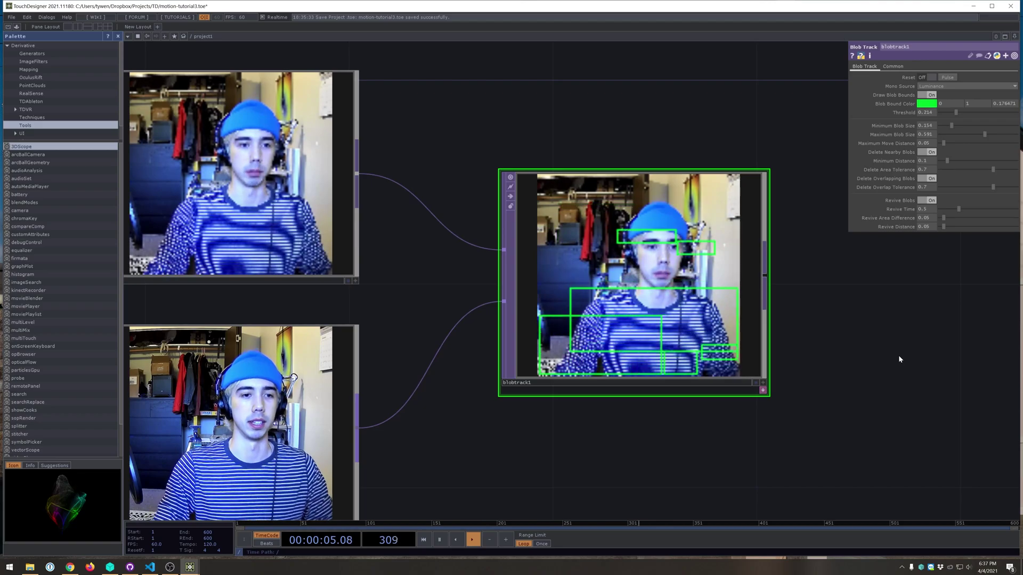
- Add an Info DAT for the Blob Track TOP, place it beside that operator, and inspect its blob table
scroll(927, 337, "down", 5)
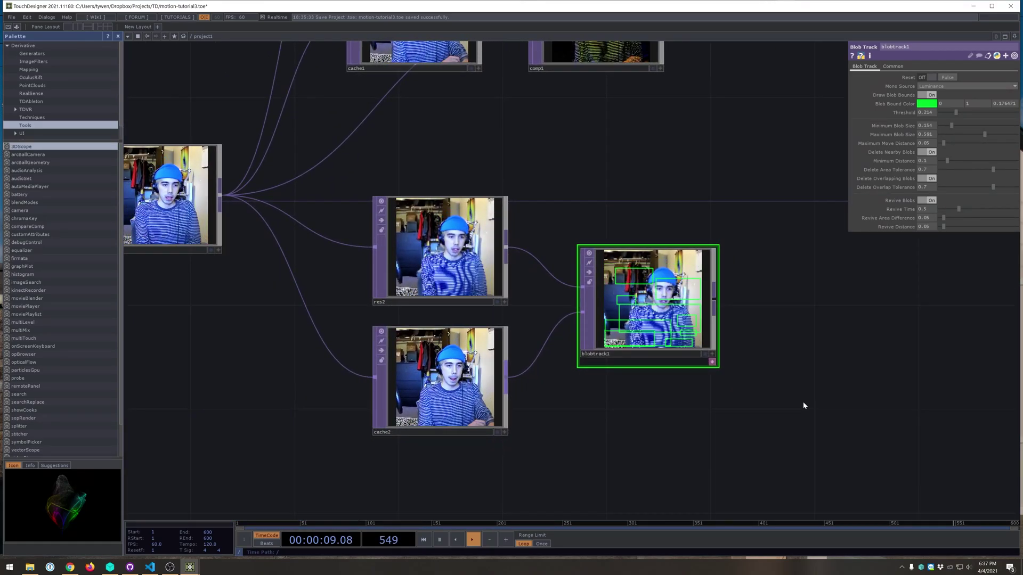
left_click_drag(857, 445, 833, 444)
left_click_drag(802, 385, 772, 385)
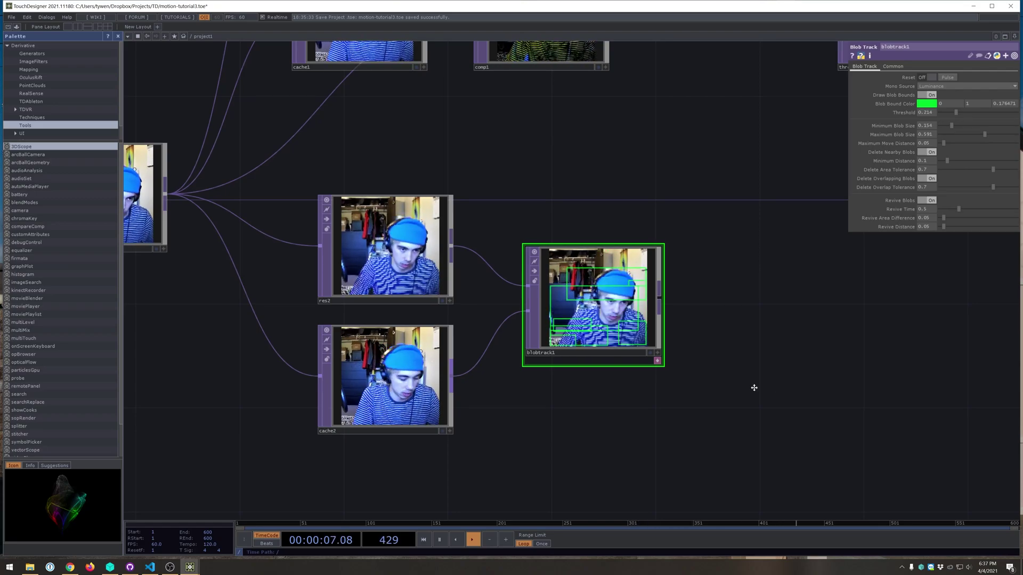
left_click_drag(754, 387, 711, 395)
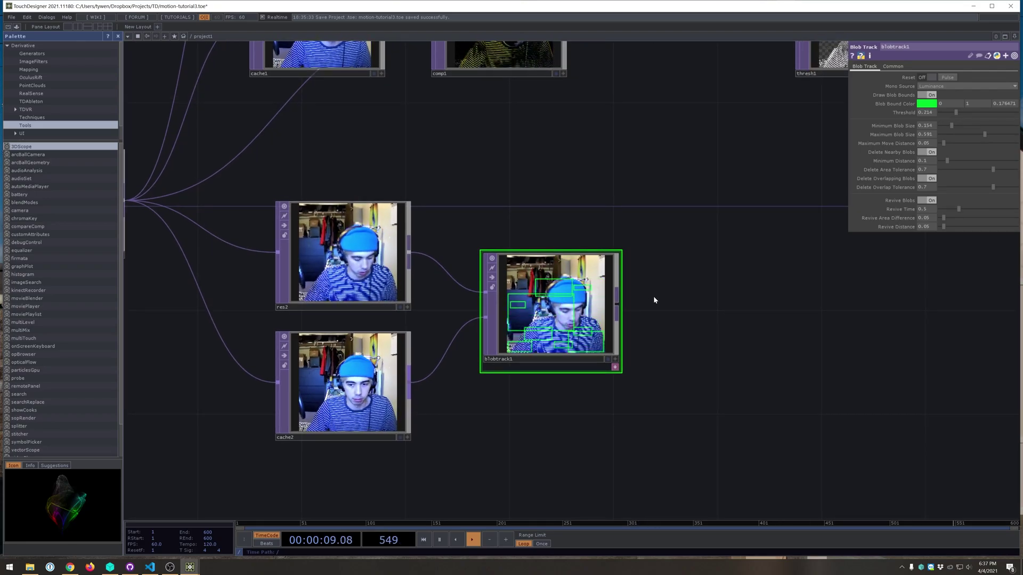
left_click(689, 302)
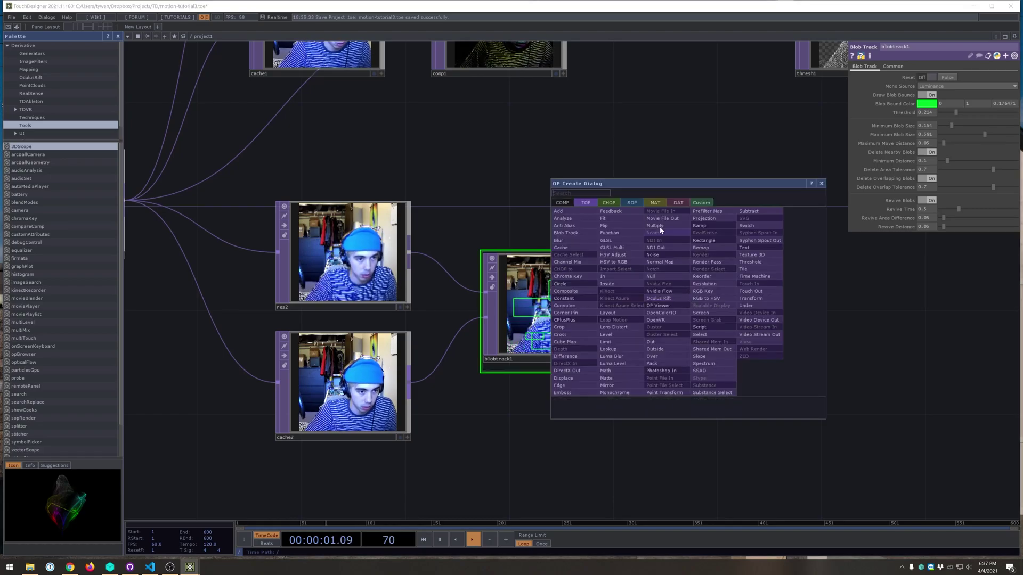
left_click(677, 203)
left_click(585, 218)
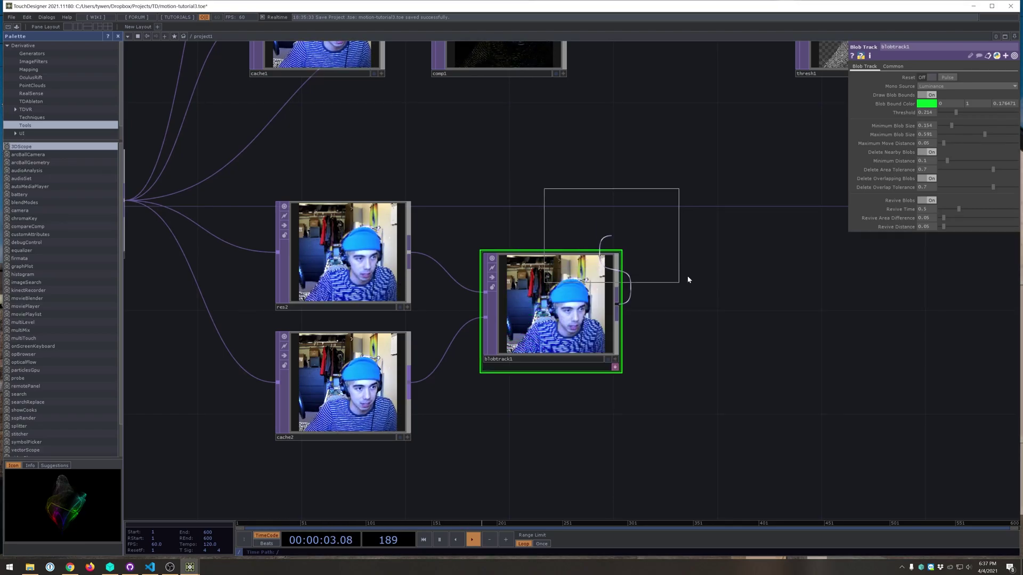
left_click(721, 321)
scroll(711, 361, "up", 5)
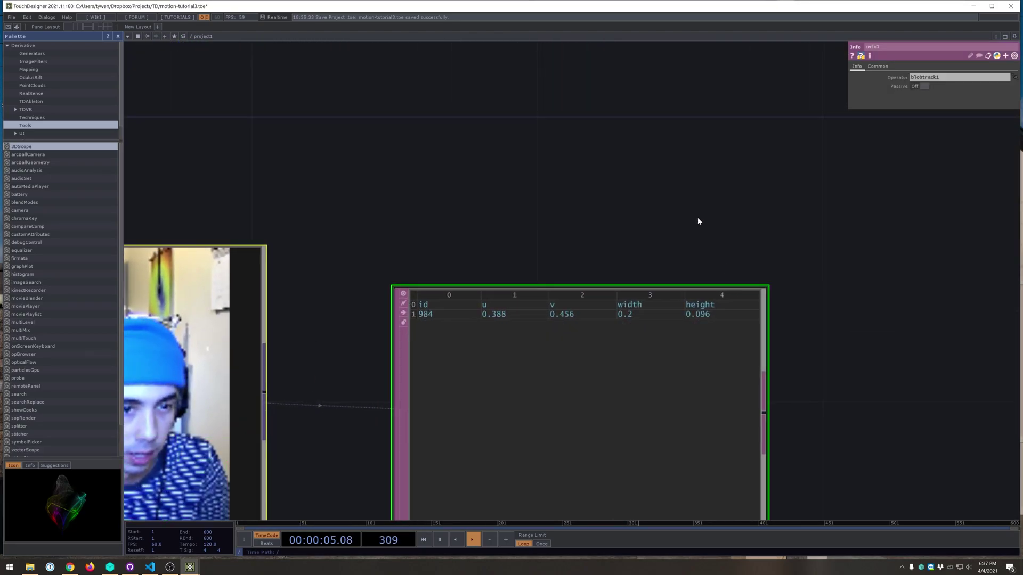
left_click_drag(698, 222, 683, 143)
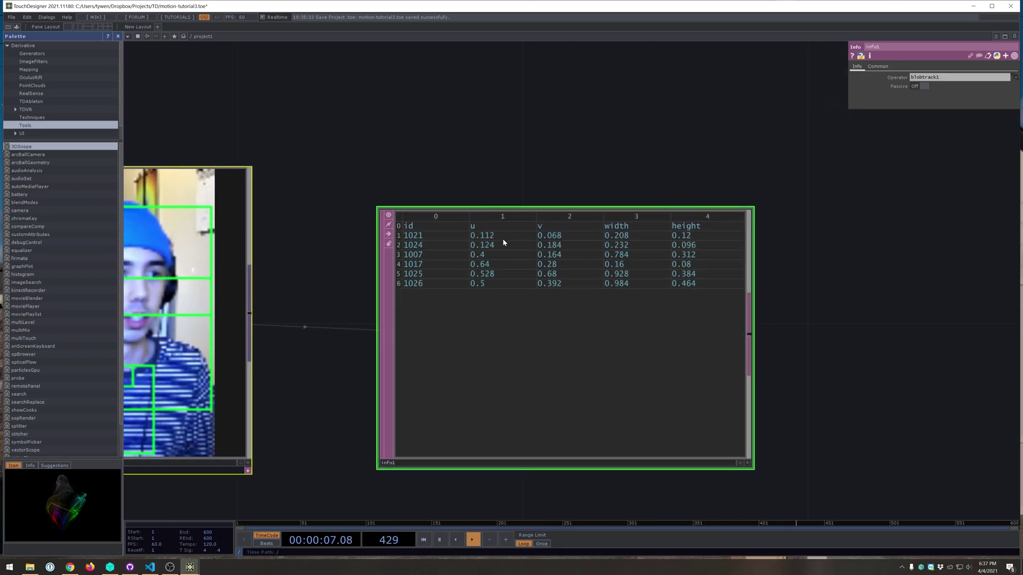
- Convert the Info DAT's blob table to channels with a DAT to CHOP placed after it
scroll(537, 233, "down", 3)
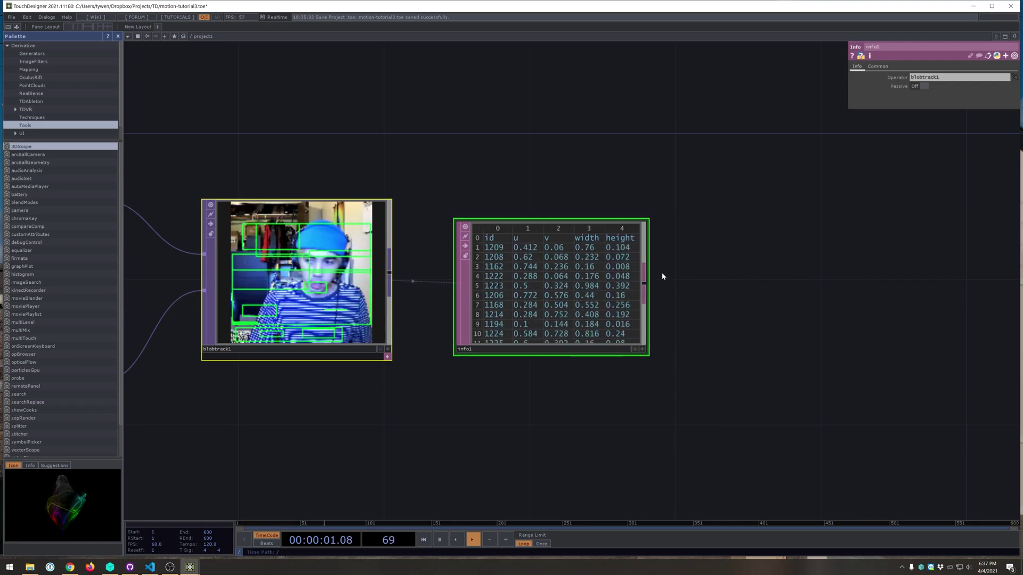
left_click_drag(717, 288, 681, 277)
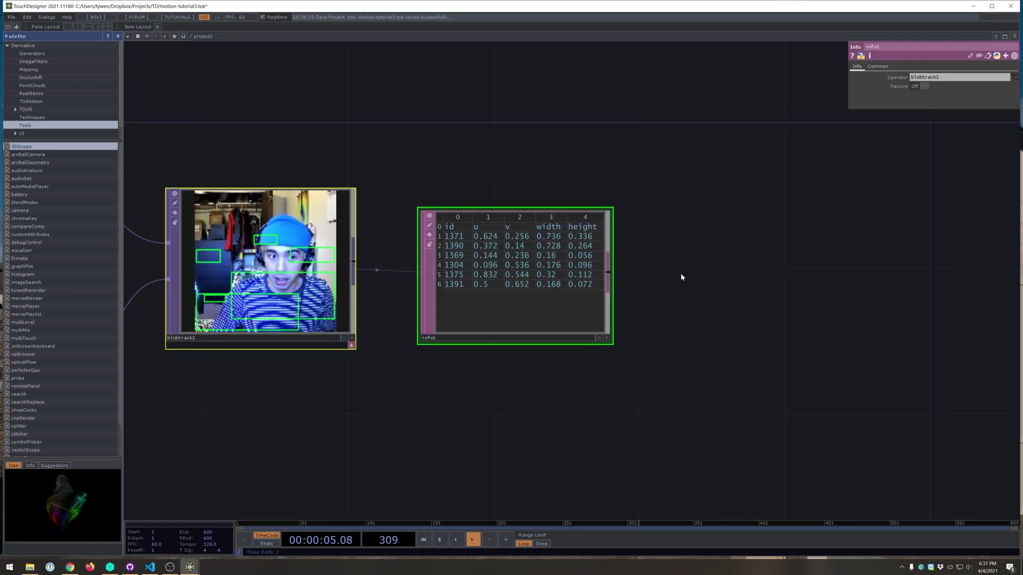
left_click(609, 274)
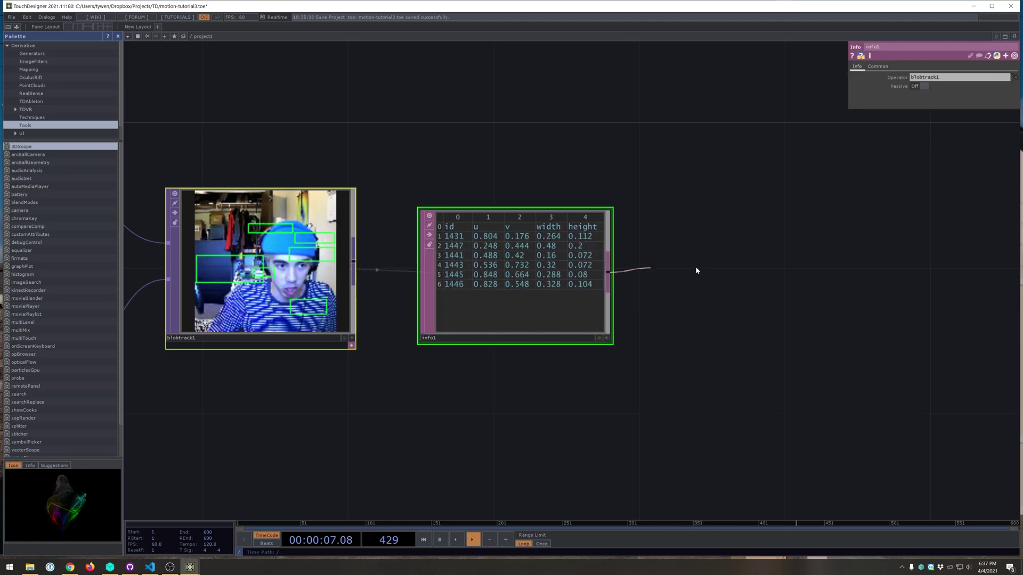
left_click(696, 268)
left_click(613, 172)
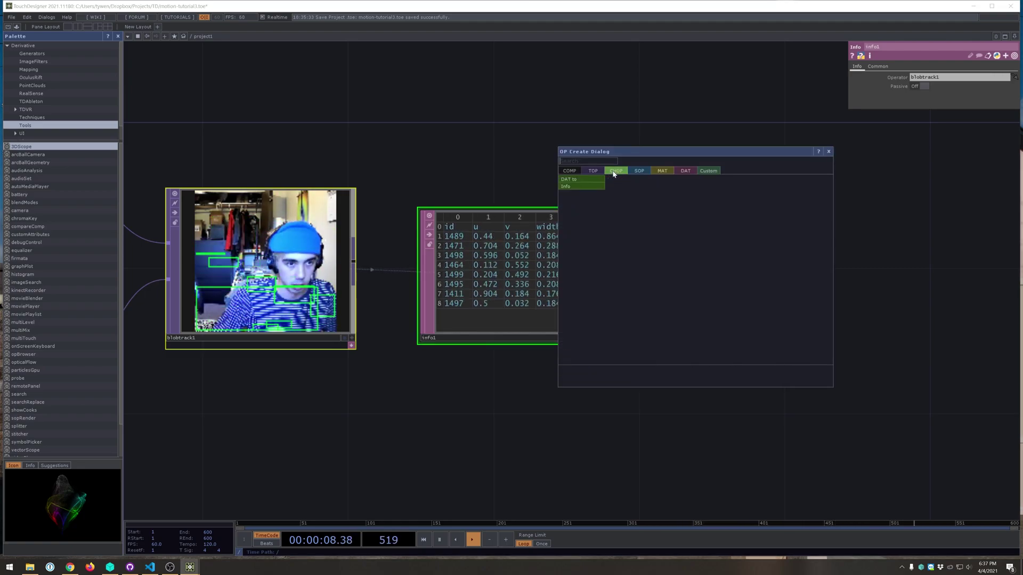
left_click(574, 181)
left_click(742, 276)
left_click_drag(758, 276, 609, 277)
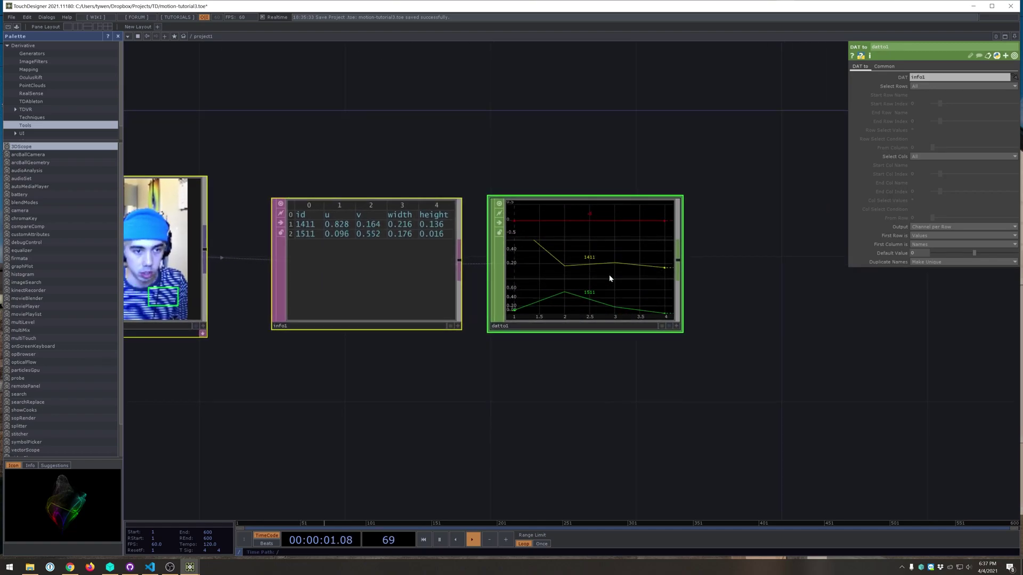
- Restrict the DAT to CHOP's columns by name, starting at u and ending at v
scroll(609, 277, "up", 2)
scroll(558, 228, "down", 1)
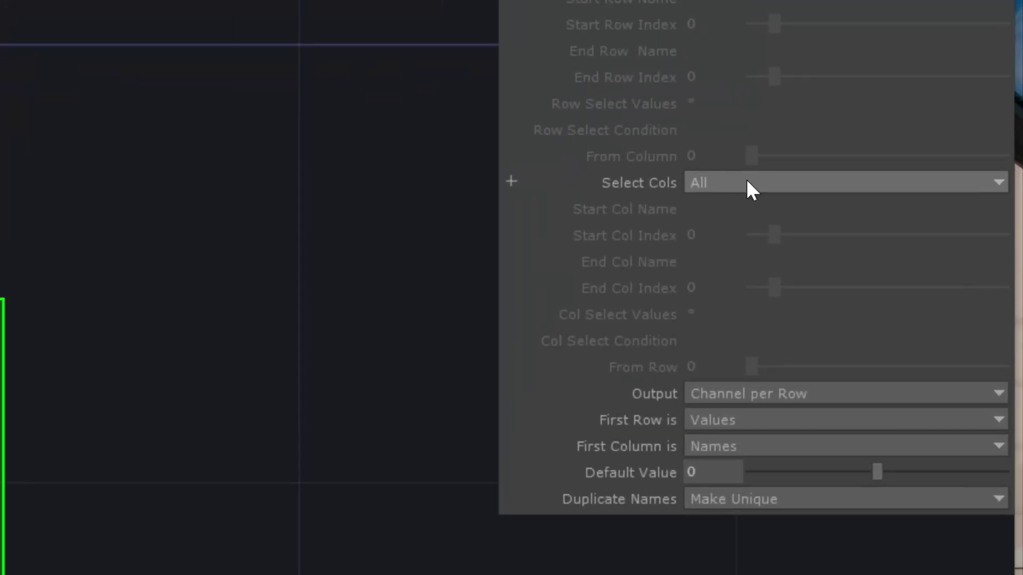
left_click(747, 182)
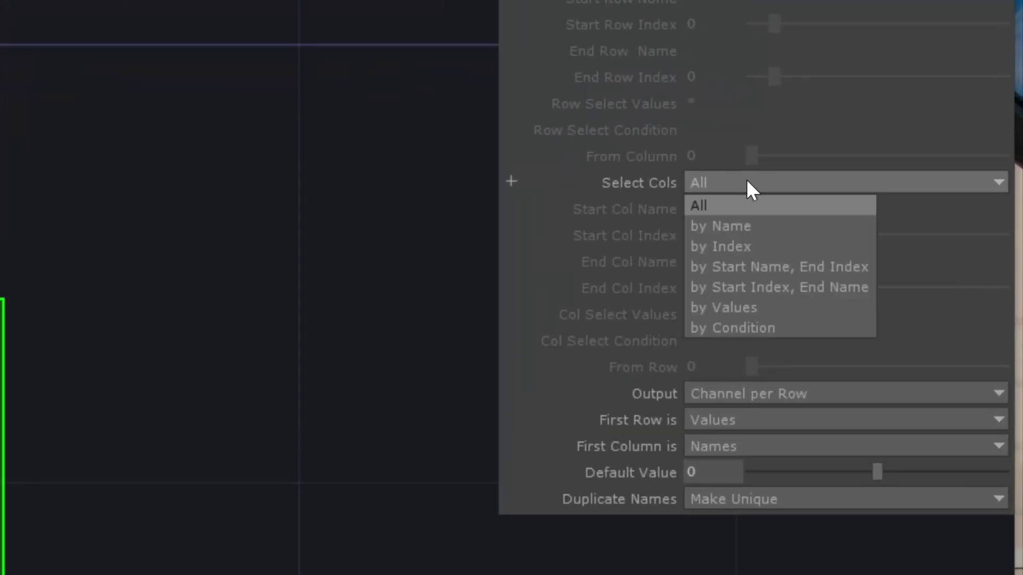
left_click(760, 226)
left_click(737, 210)
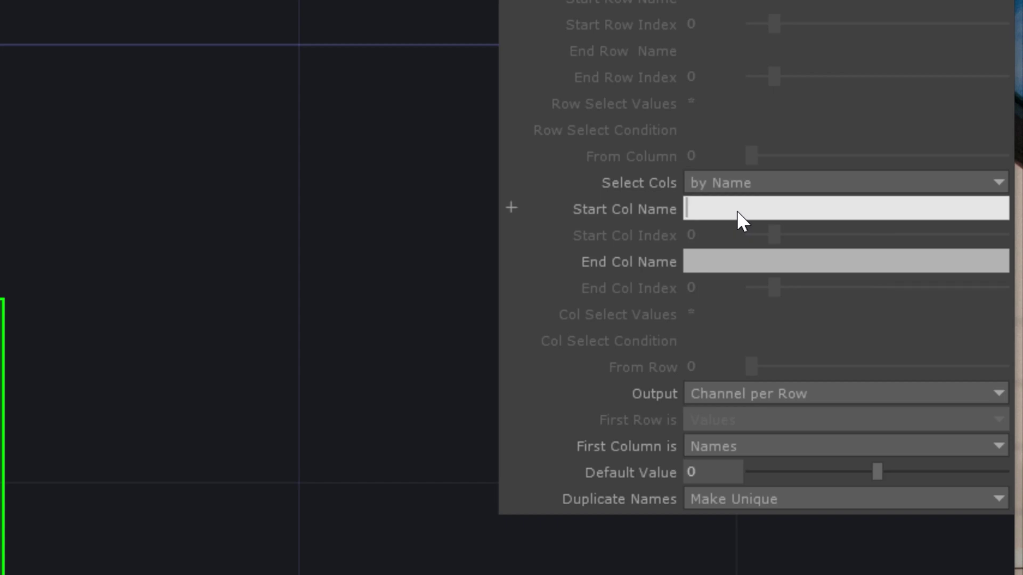
type("u")
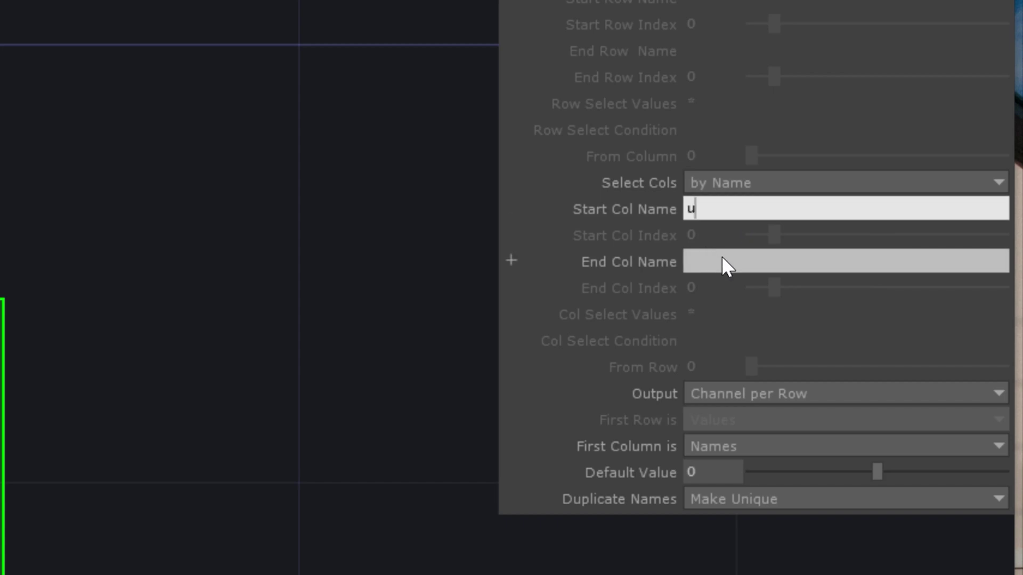
left_click(726, 261)
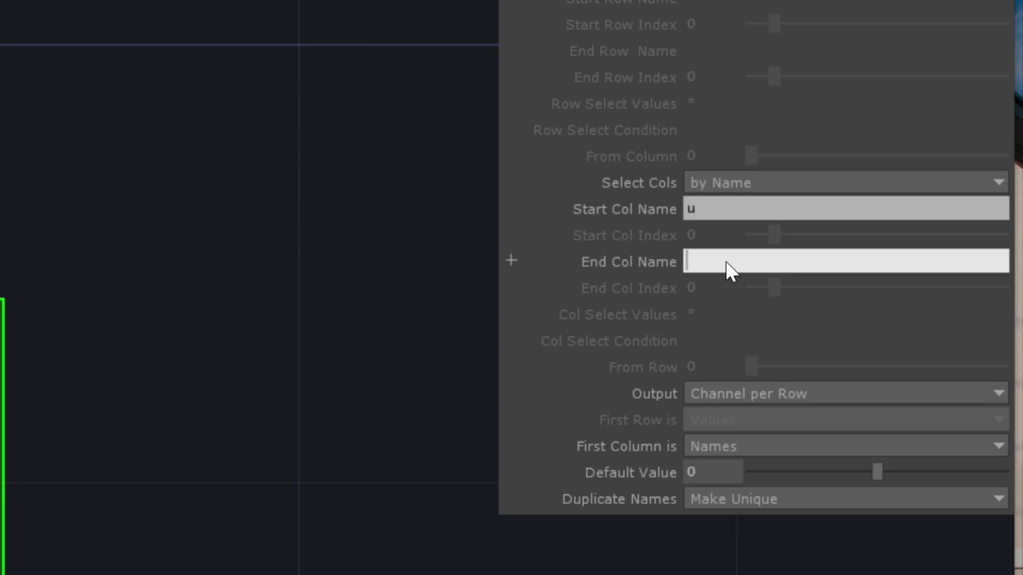
type("v")
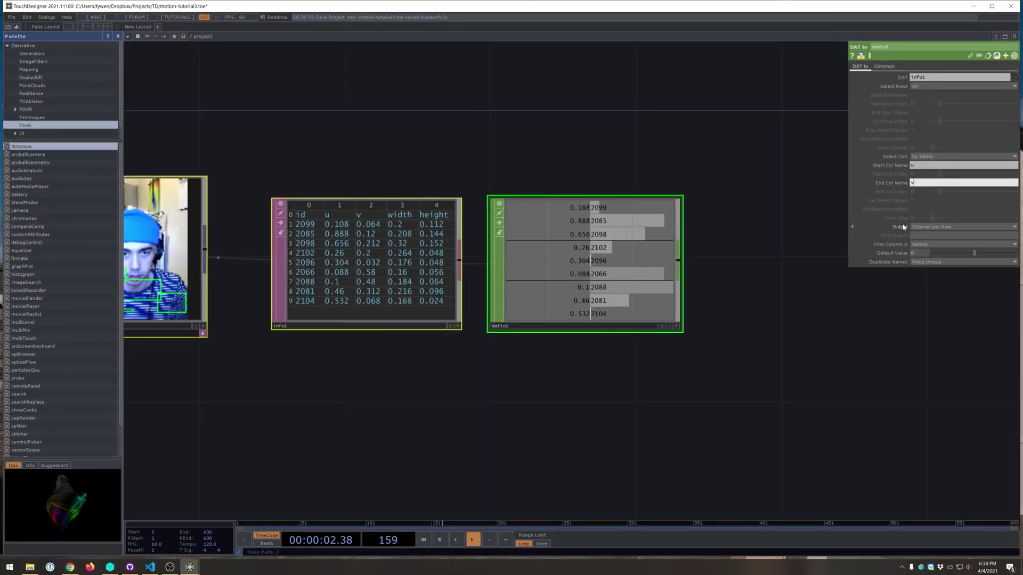
- Set the DAT to CHOP's output to Channel per Column and view the resulting channel graphs
left_click(787, 392)
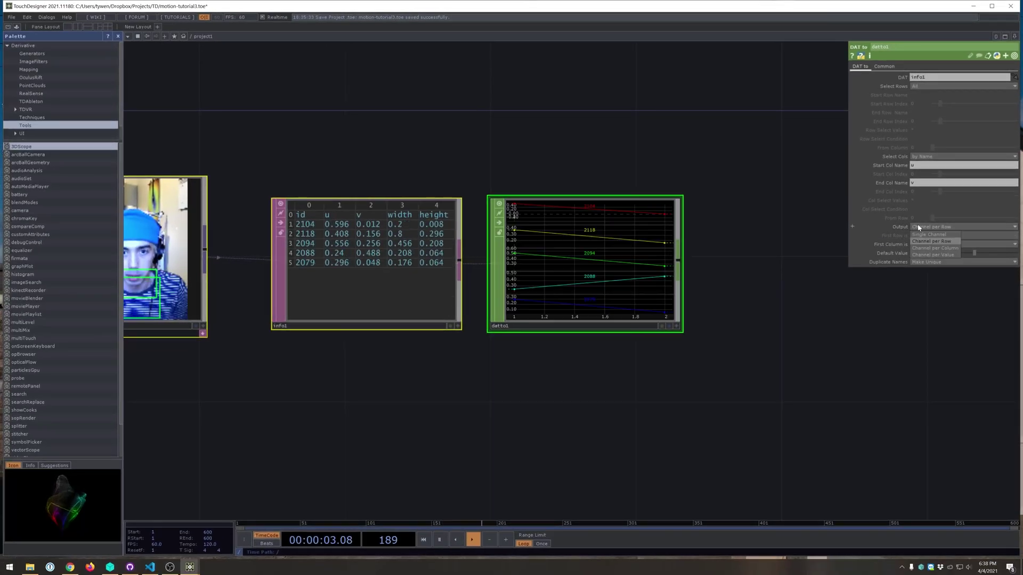
left_click(945, 249)
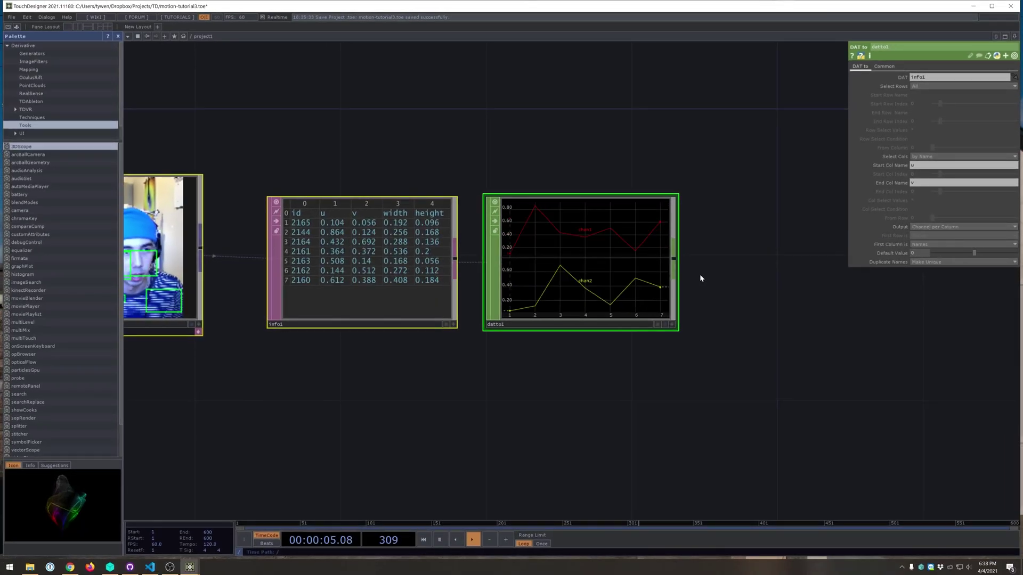
scroll(698, 271, "up", 2)
middle_click_drag(725, 277, 580, 294)
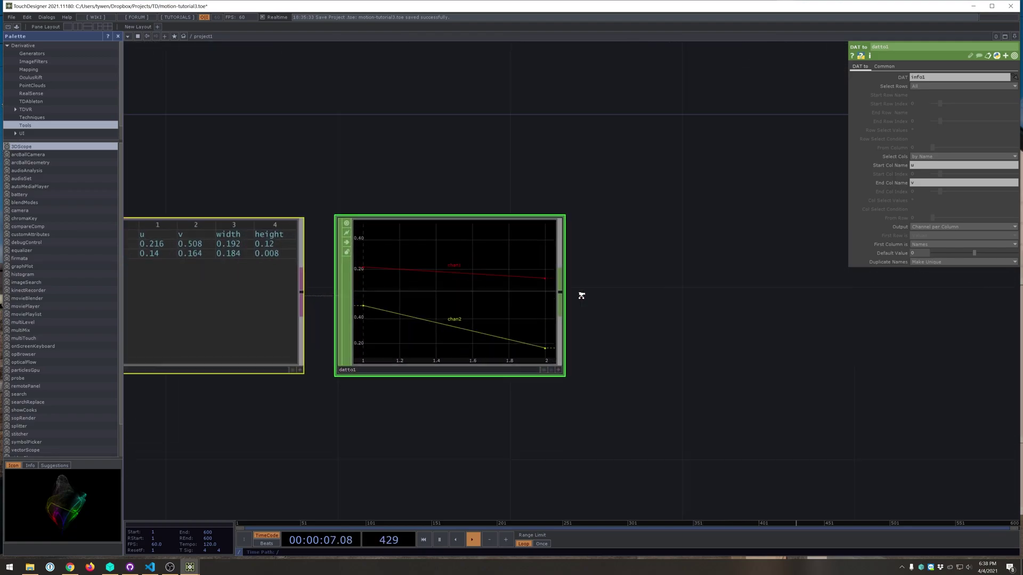
left_click_drag(374, 291, 471, 293)
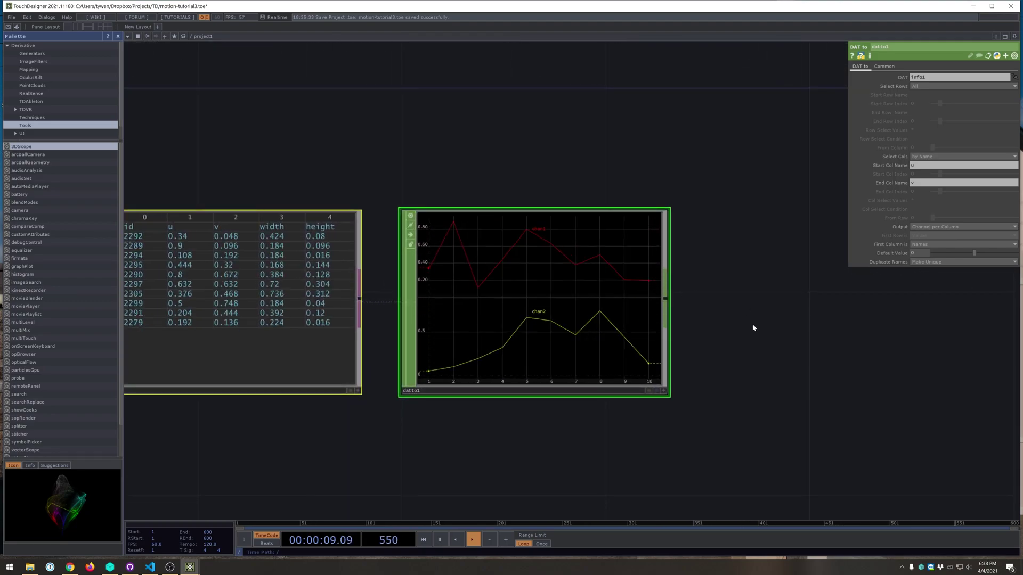
- Add a Filter CHOP connected after the DAT to CHOP
scroll(745, 341, "down", 3)
left_click_drag(785, 366, 694, 353)
left_click(610, 305)
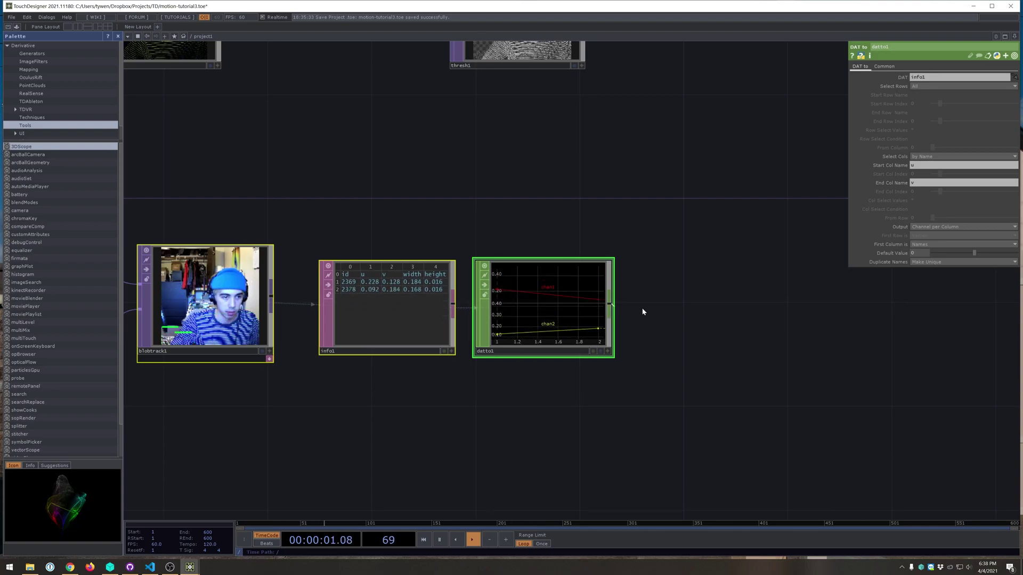
key("Tab")
type("fillter")
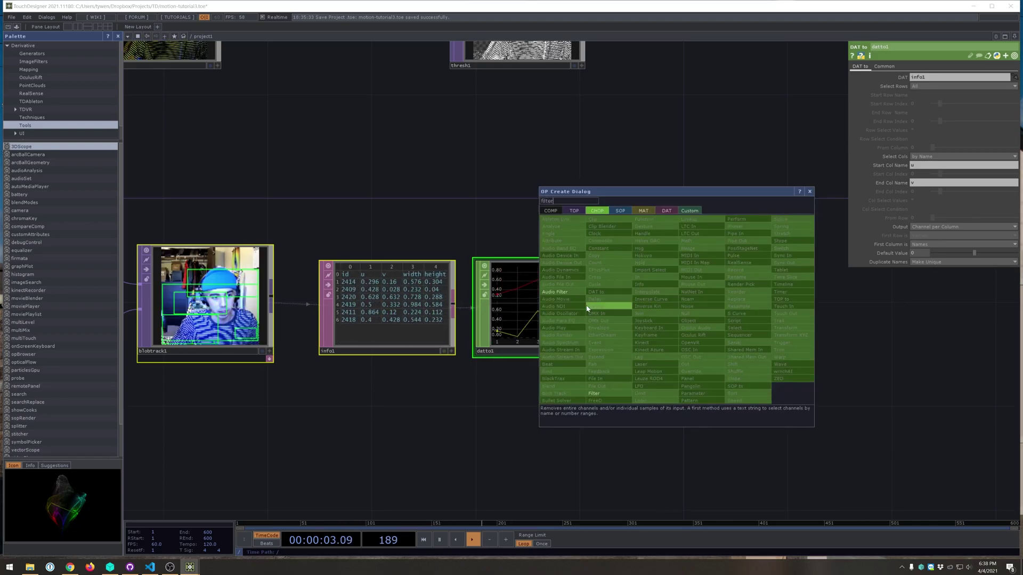
left_click(594, 394)
left_click(701, 310)
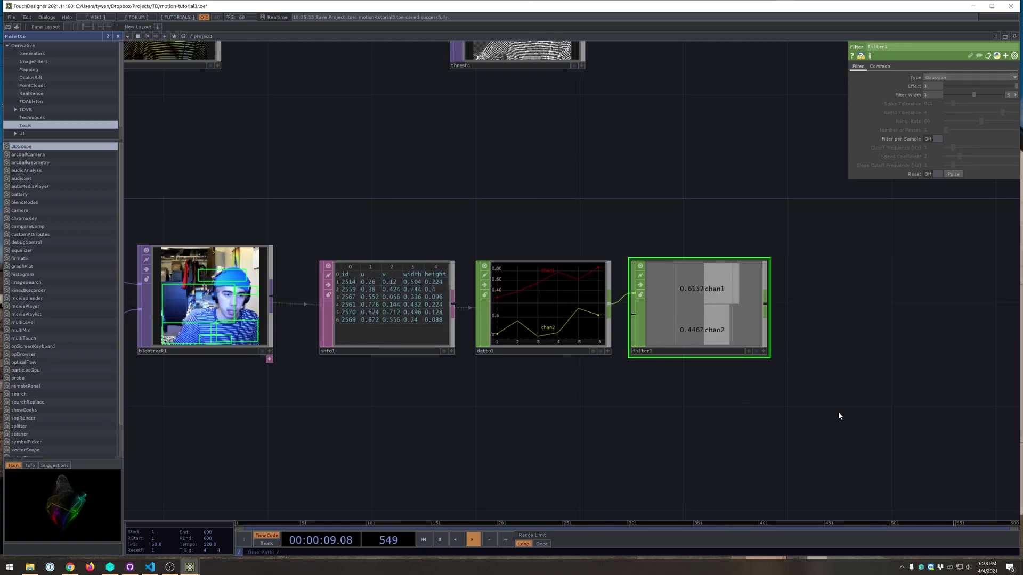
- Set the Filter CHOP's type to Edge Detect, with effect 0.39 and filter width 1.09
left_click_drag(838, 412, 828, 417)
scroll(646, 282, "up", 3)
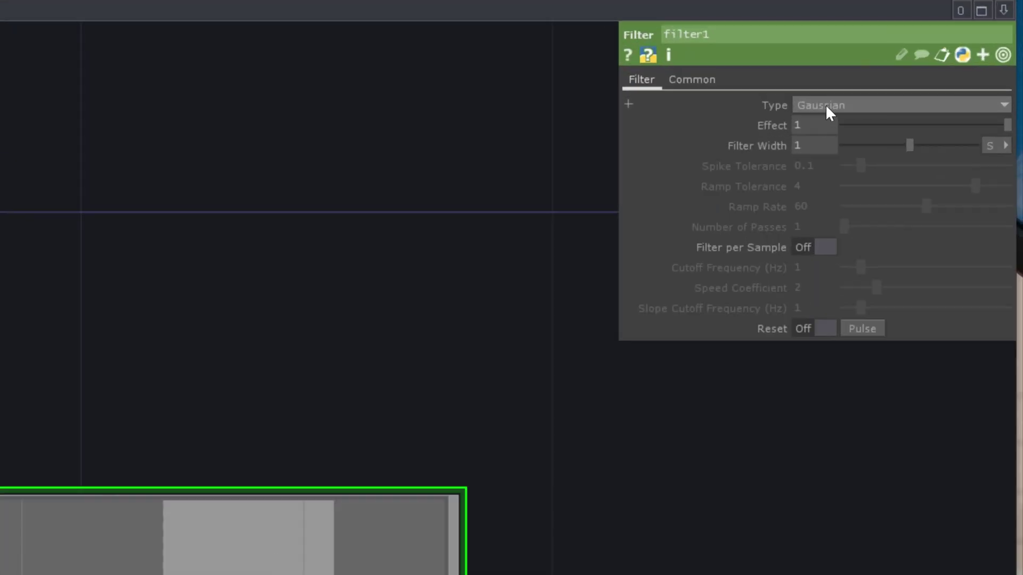
left_click(939, 78)
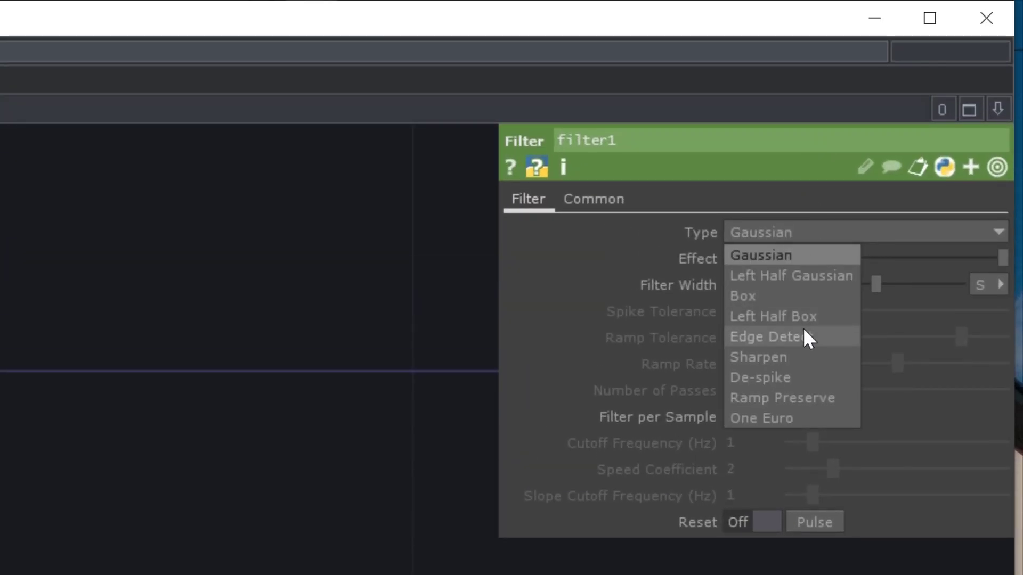
left_click(804, 337)
left_click_drag(868, 265, 882, 292)
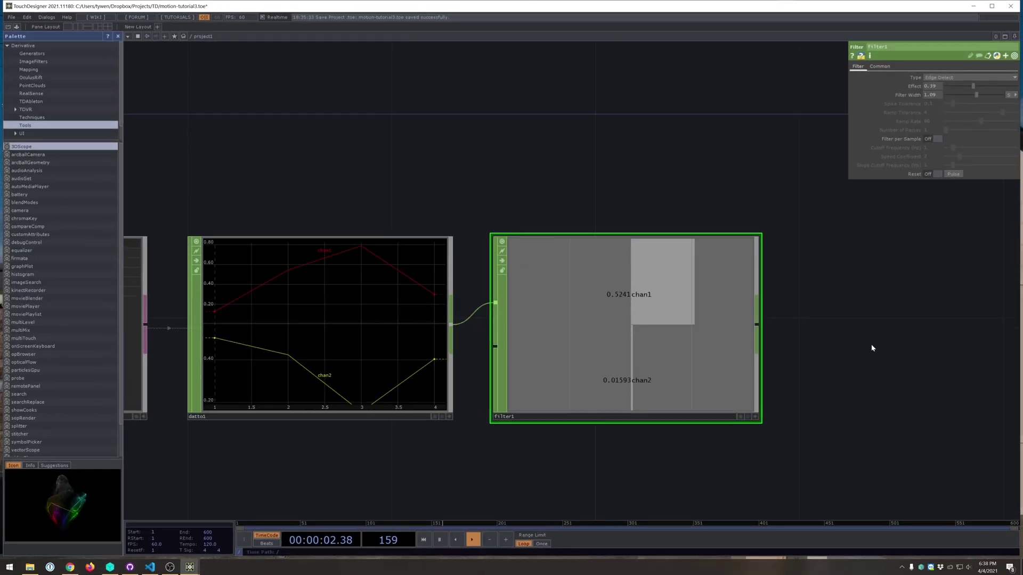
- Add a Null CHOP connected after the Filter CHOP
scroll(872, 347, "down", 5)
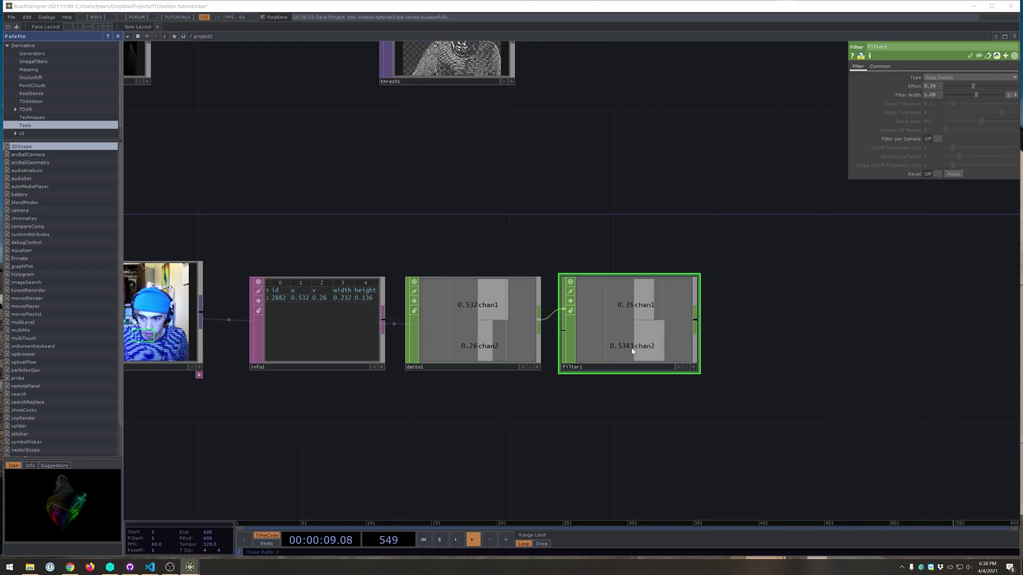
left_click(695, 319)
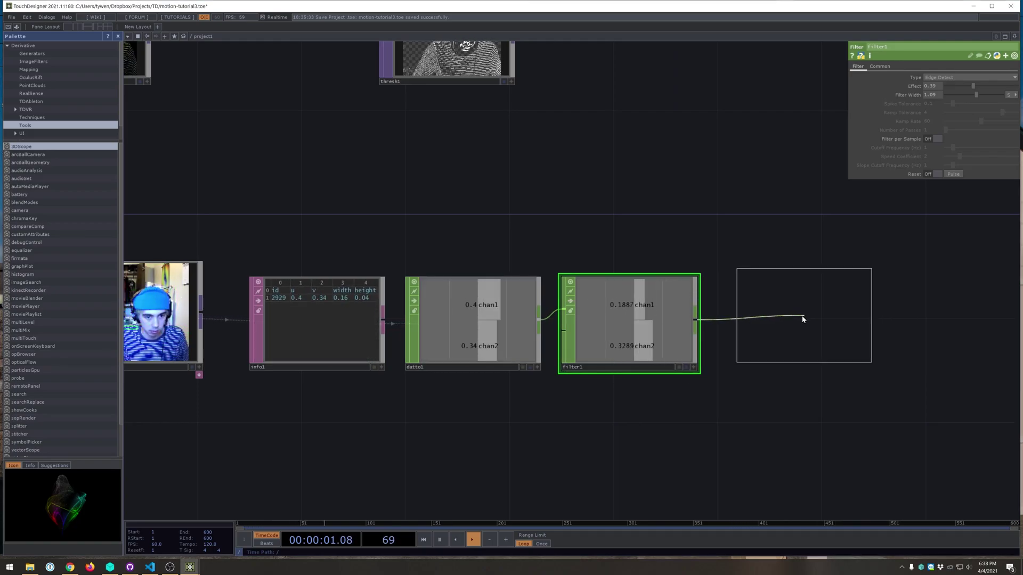
left_click(805, 320)
- Convert the Null CHOP's channels to a table with a CHOP to DAT placed after it
left_click_drag(845, 441, 683, 437)
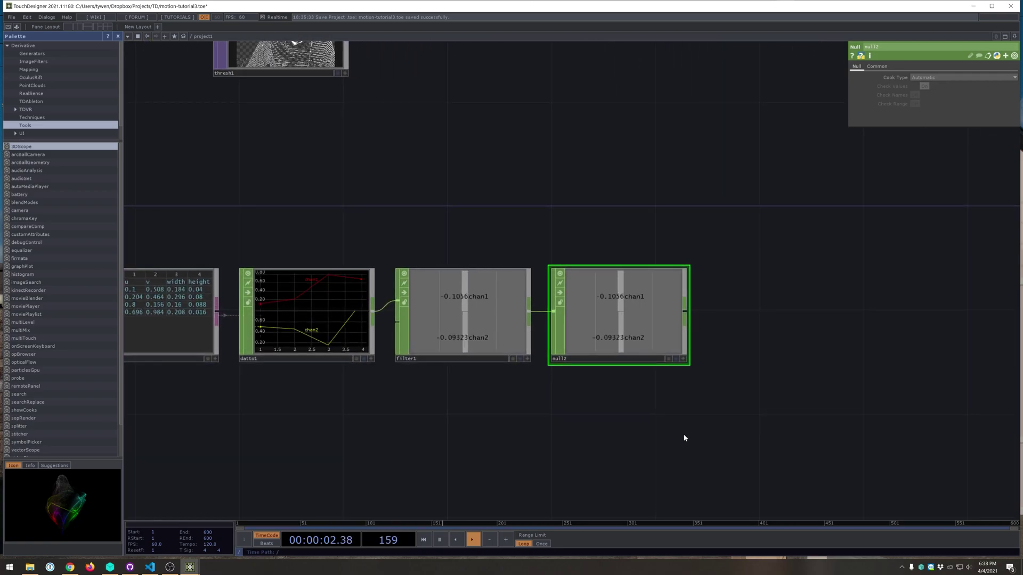
right_click(686, 311)
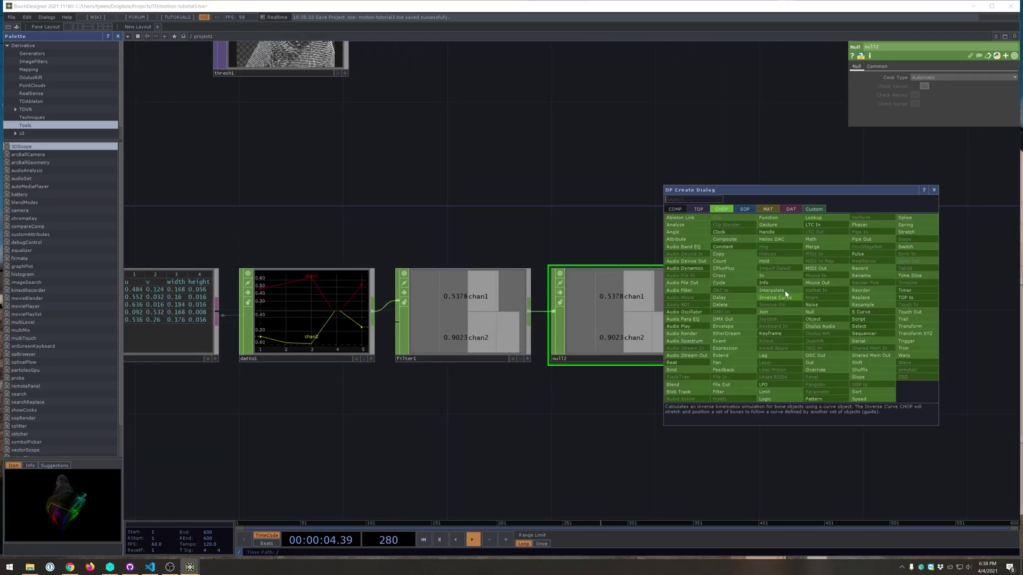
left_click(791, 209)
left_click(695, 225)
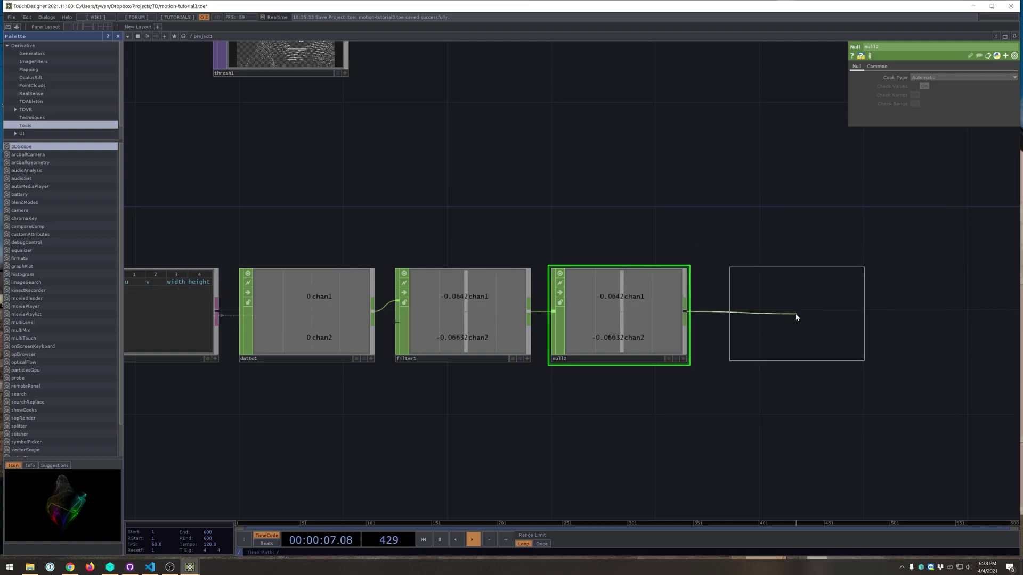
left_click(775, 315)
- Turn off Include Names in the CHOP to DAT, keeping its output at Column per Channel
left_click_drag(818, 430, 617, 420)
scroll(574, 299, "up", 2)
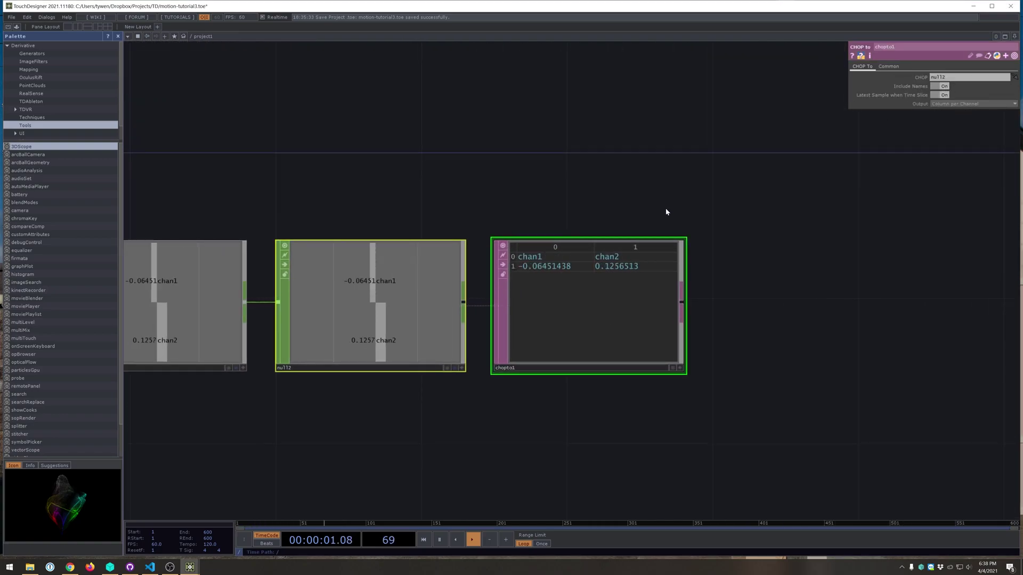
left_click_drag(612, 213, 688, 205)
left_click(477, 293)
left_click(677, 315)
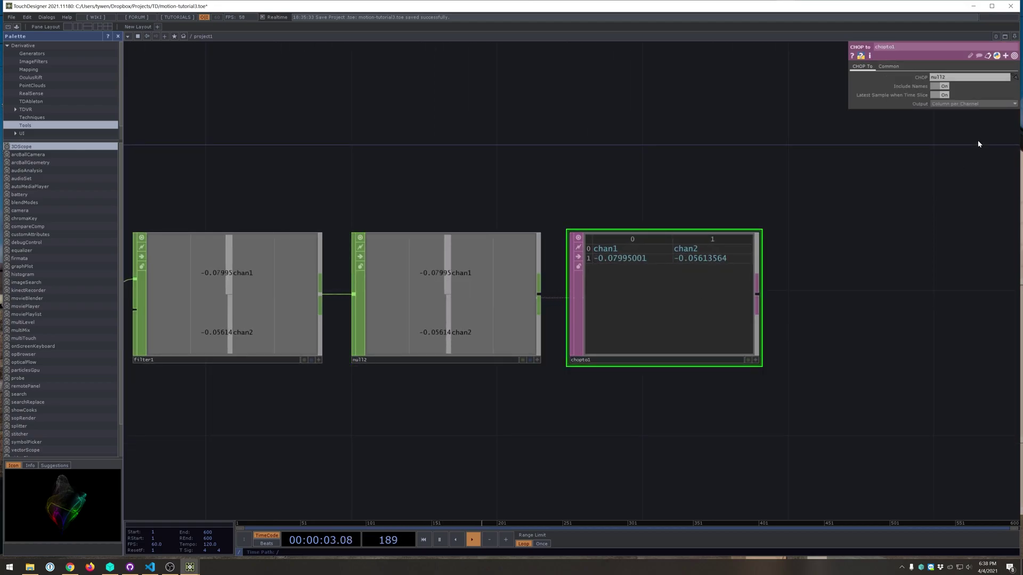
left_click(961, 104)
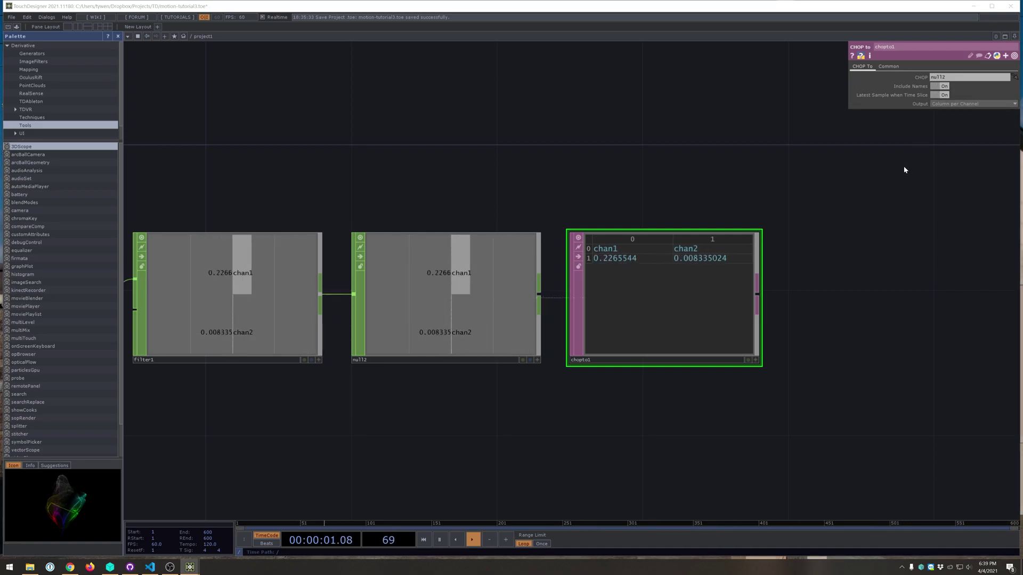
- Turn on Filter per Sample in the Filter CHOP and check the samples passed on to the CHOP to DAT
scroll(814, 347, "down", 5)
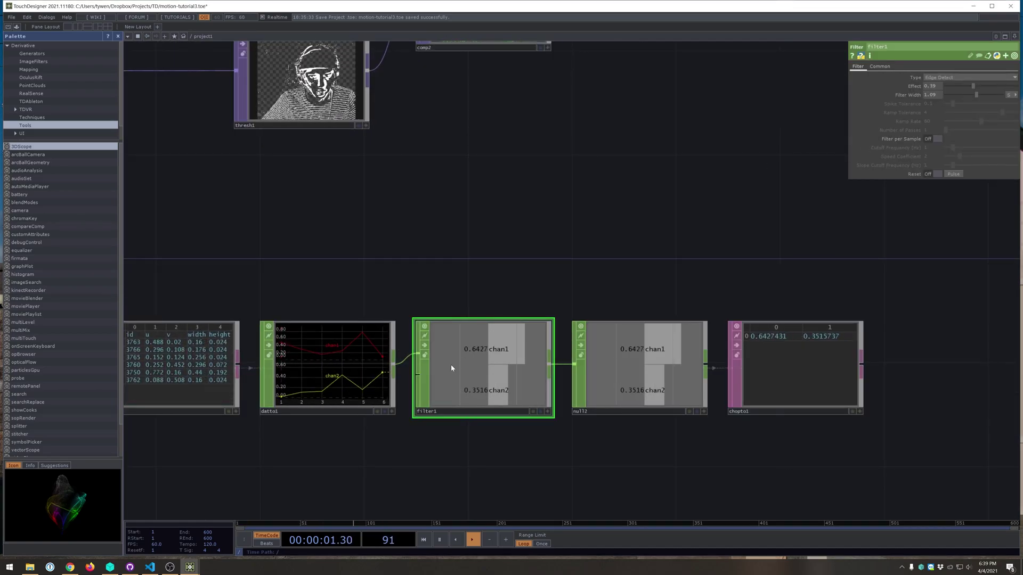
left_click_drag(483, 244, 482, 216)
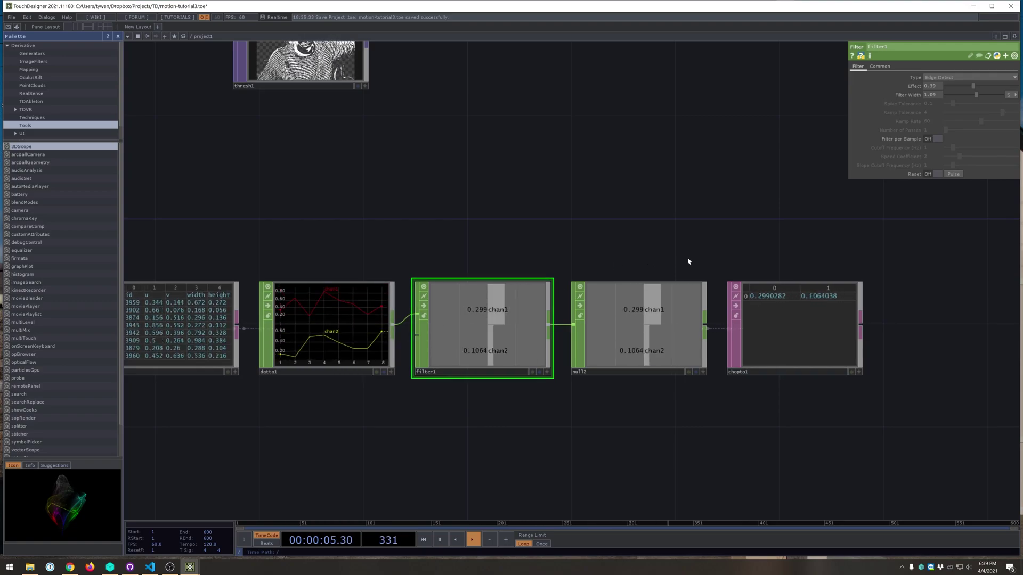
left_click(936, 139)
left_click_drag(737, 219, 675, 205)
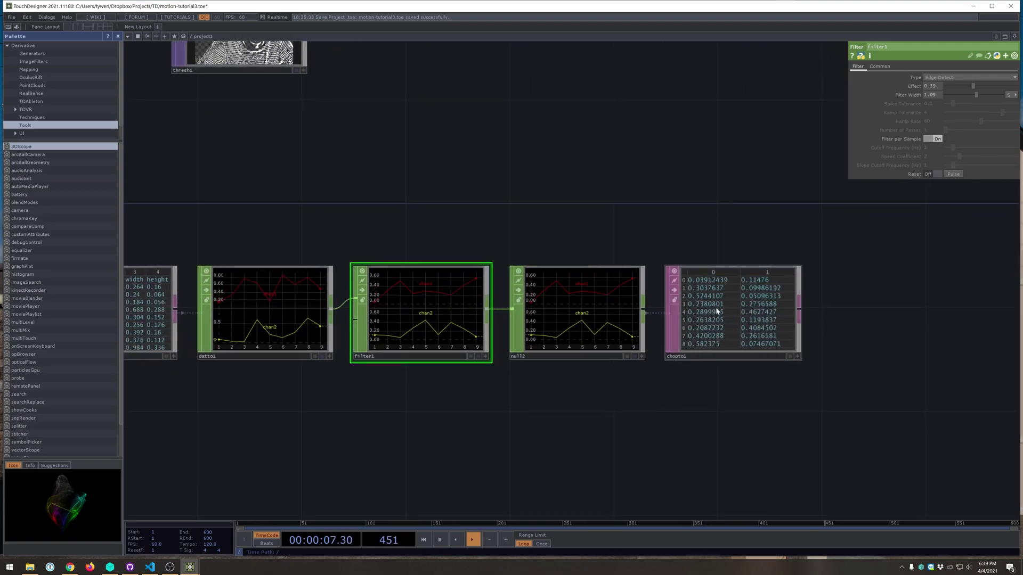
left_click_drag(722, 237, 627, 219)
scroll(656, 251, "down", 3)
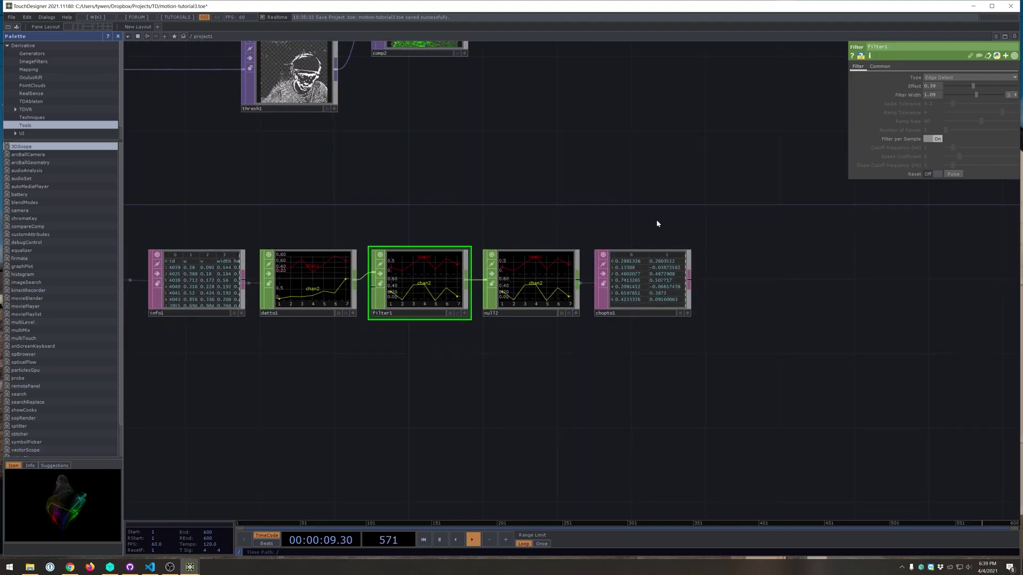
scroll(647, 214, "up", 8)
scroll(678, 234, "down", 8)
- Add a Null DAT connected after the CHOP to DAT
left_click_drag(781, 265, 737, 253)
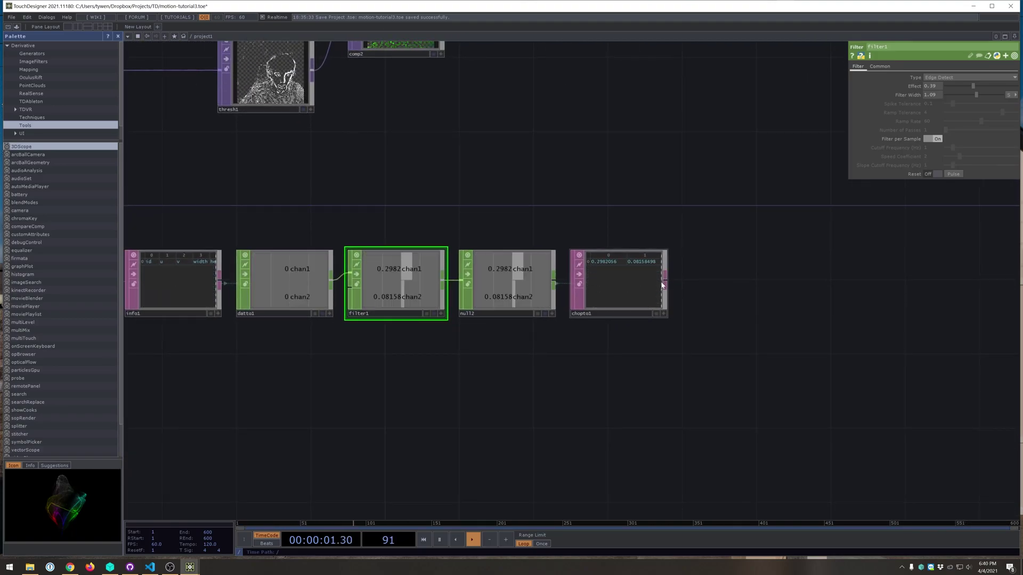
left_click(640, 293)
left_click(665, 281)
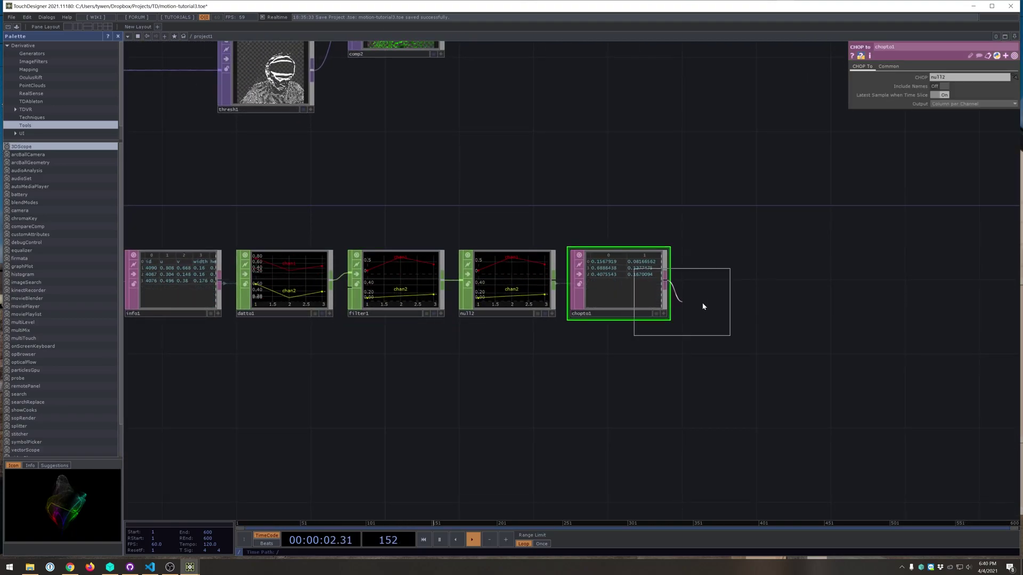
left_click(728, 282)
- Examine the Null DAT's two-column table and the blob data operator chain leading to it
scroll(788, 343, "down", 2)
scroll(612, 278, "down", 1)
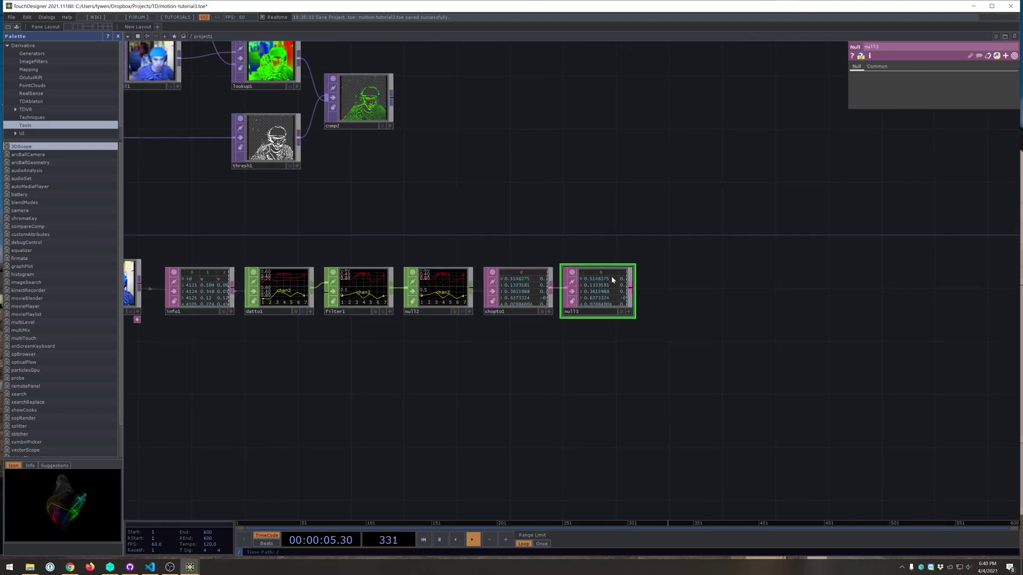
scroll(621, 288, "up", 5)
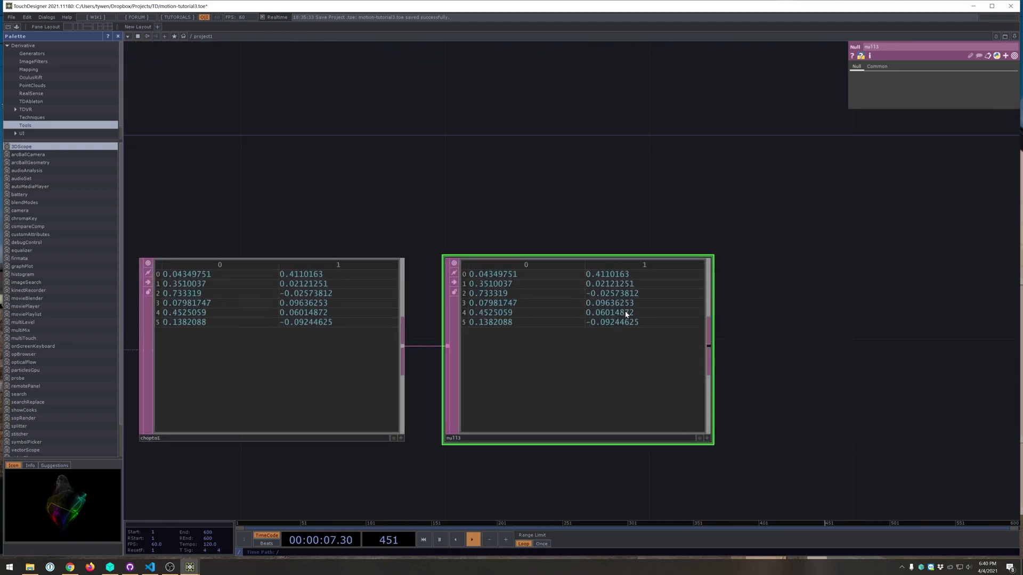
scroll(626, 314, "down", 5)
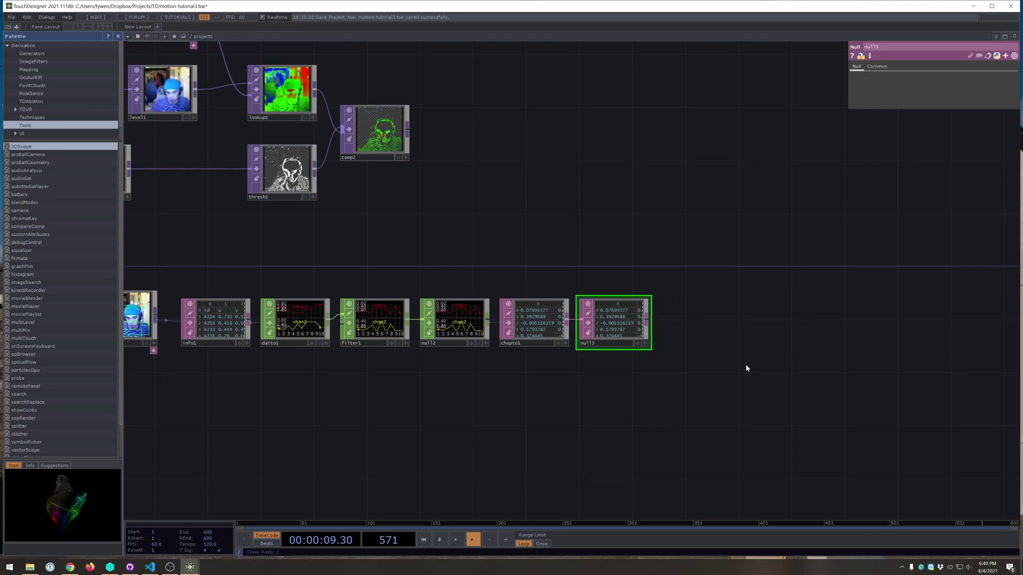
scroll(715, 322, "up", 4)
scroll(715, 323, "down", 3)
left_click_drag(817, 381, 699, 314)
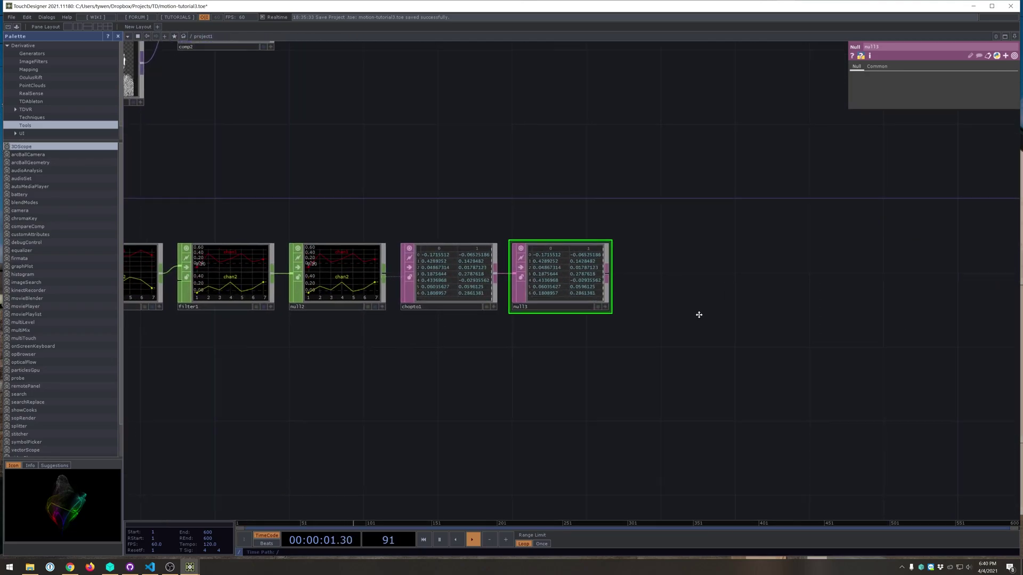
scroll(699, 315, "down", 3)
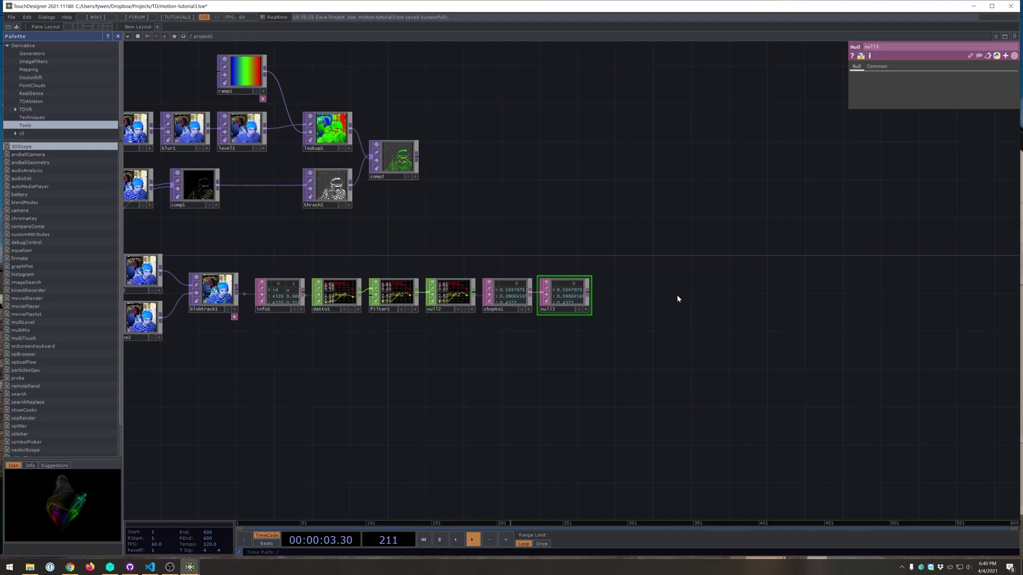
- Add a Rectangle SOP to the network, beyond the Null DAT at the end of the blob data chain
key("Tab")
left_click(621, 199)
type("rect")
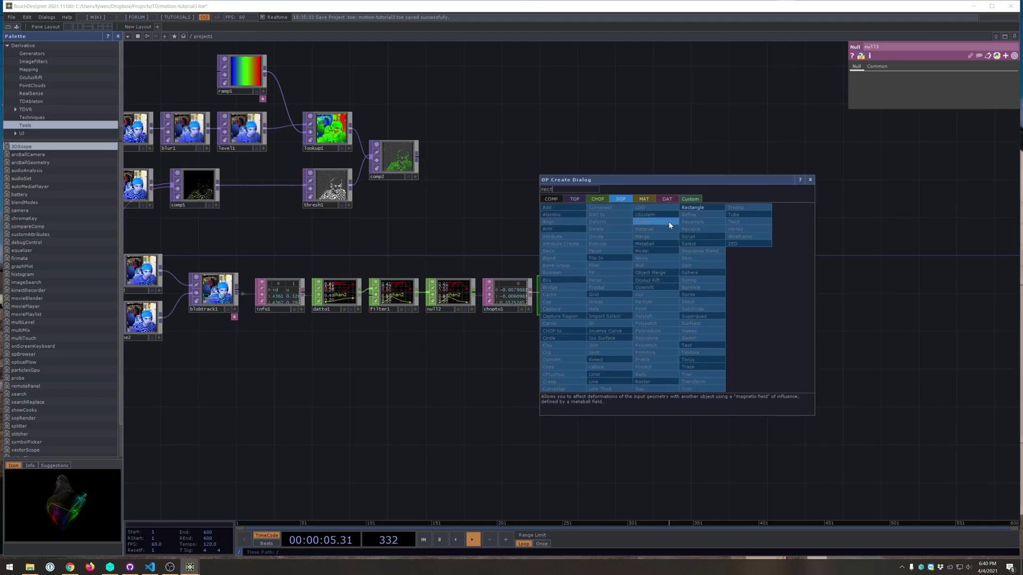
left_click(692, 208)
left_click(670, 288)
scroll(720, 304, "up", 3)
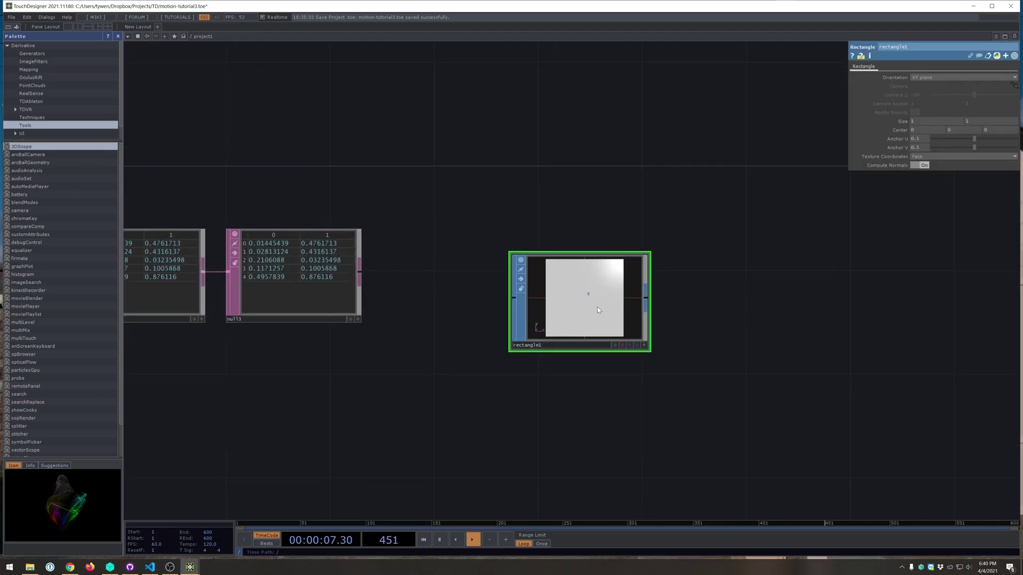
- Add a Geometry COMP connected from the Rectangle SOP's output
left_click(715, 299)
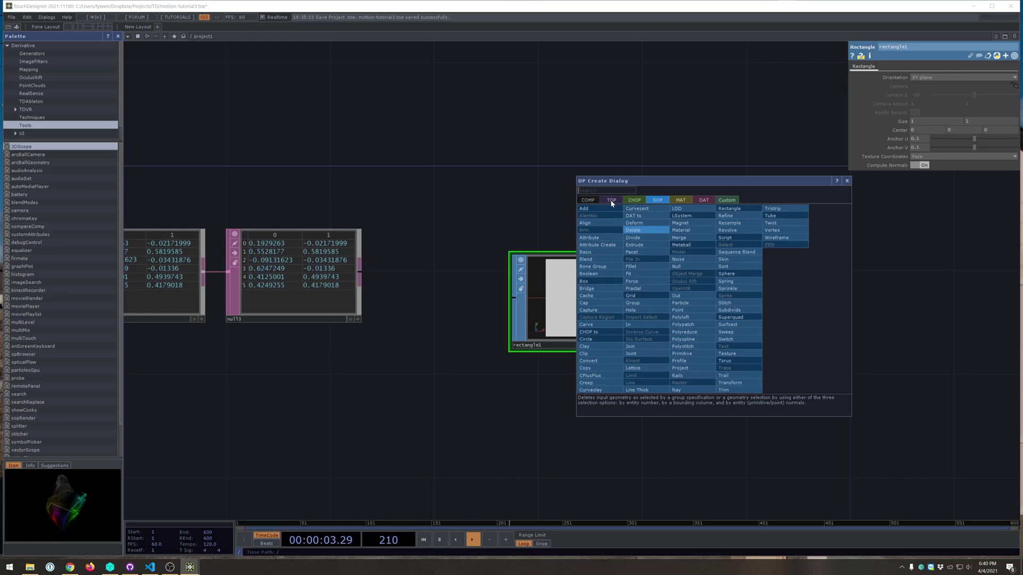
left_click(593, 202)
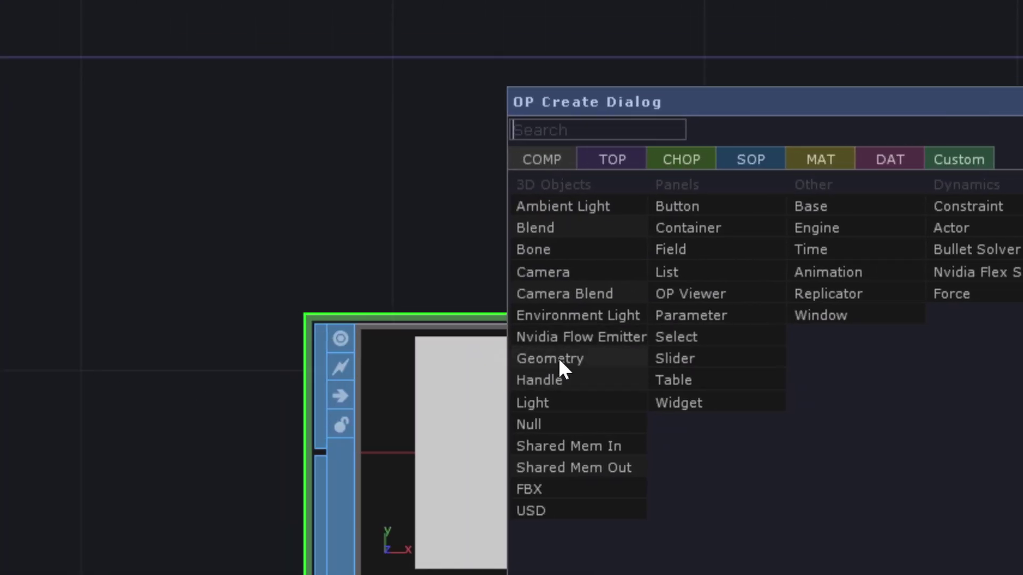
left_click(574, 359)
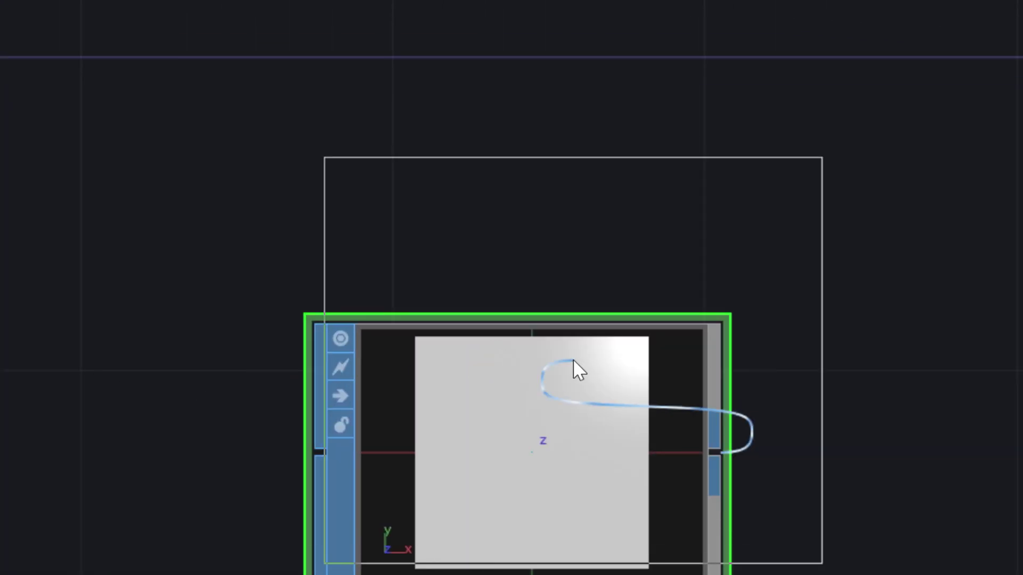
left_click(669, 460)
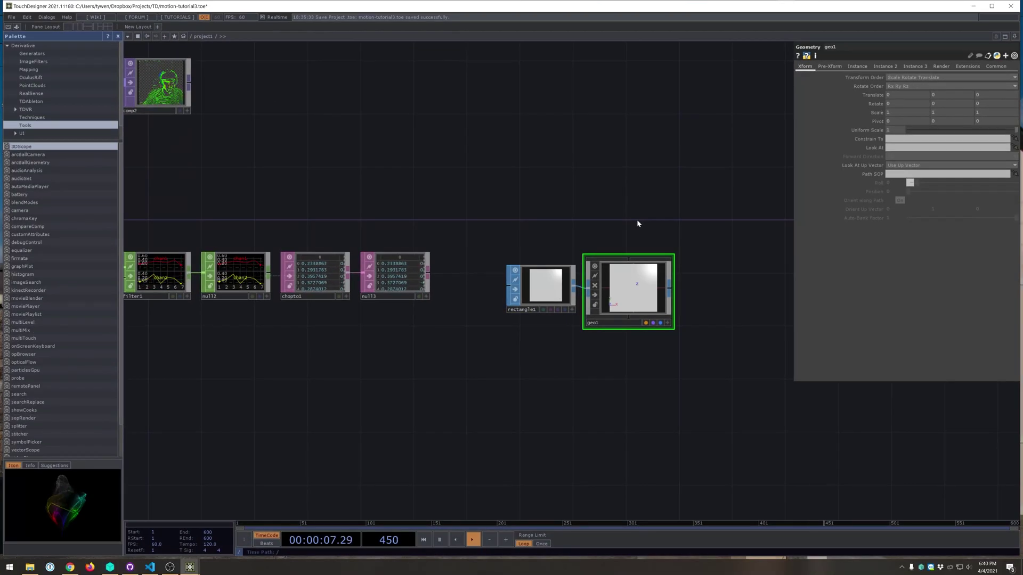
- Add a Camera COMP just above the Geometry COMP
key("Tab")
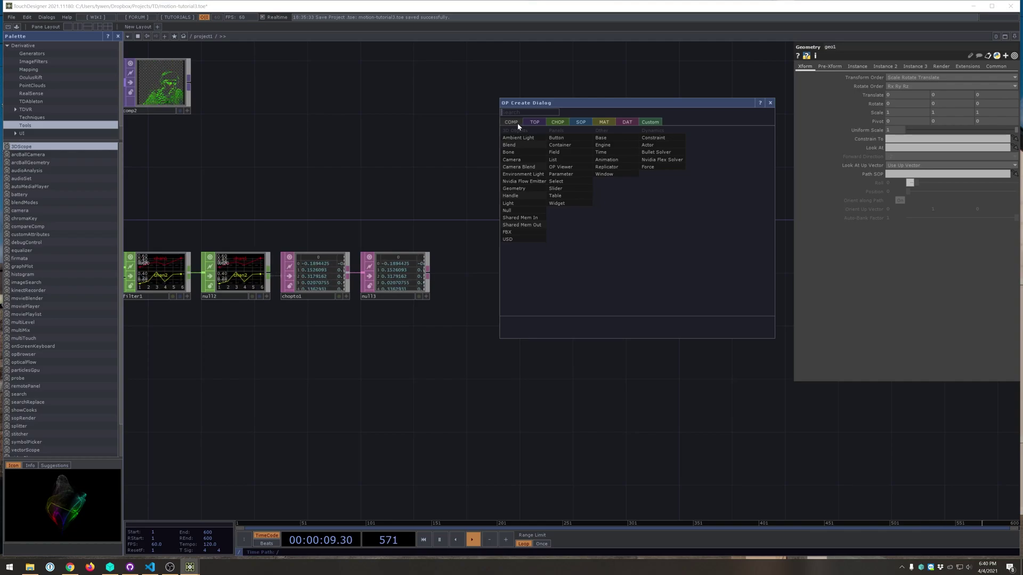
left_click(523, 161)
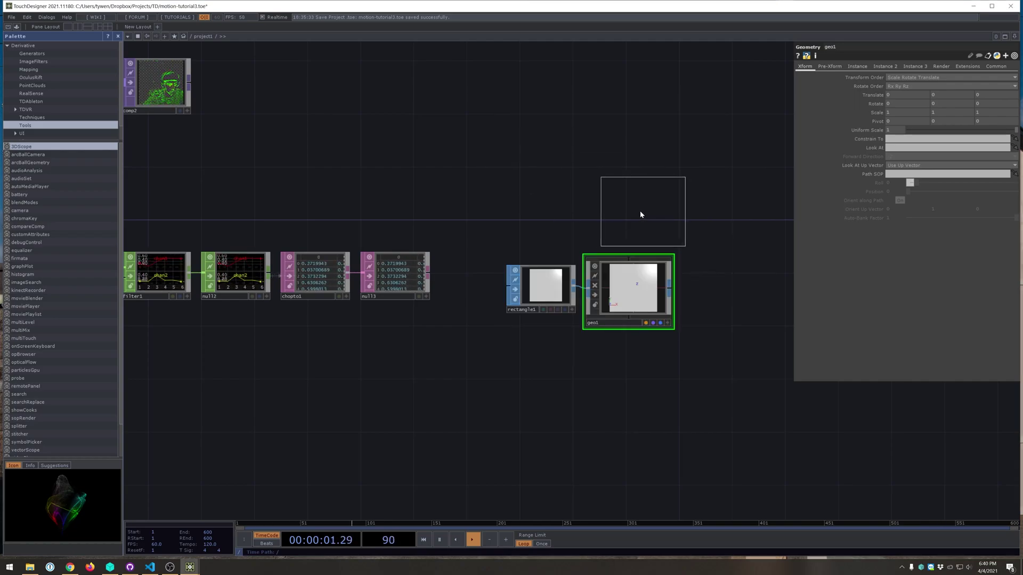
left_click(641, 212)
- Add a Constant MAT below the Geometry COMP and assign it as the geometry's material
key("Tab")
type("cosnta")
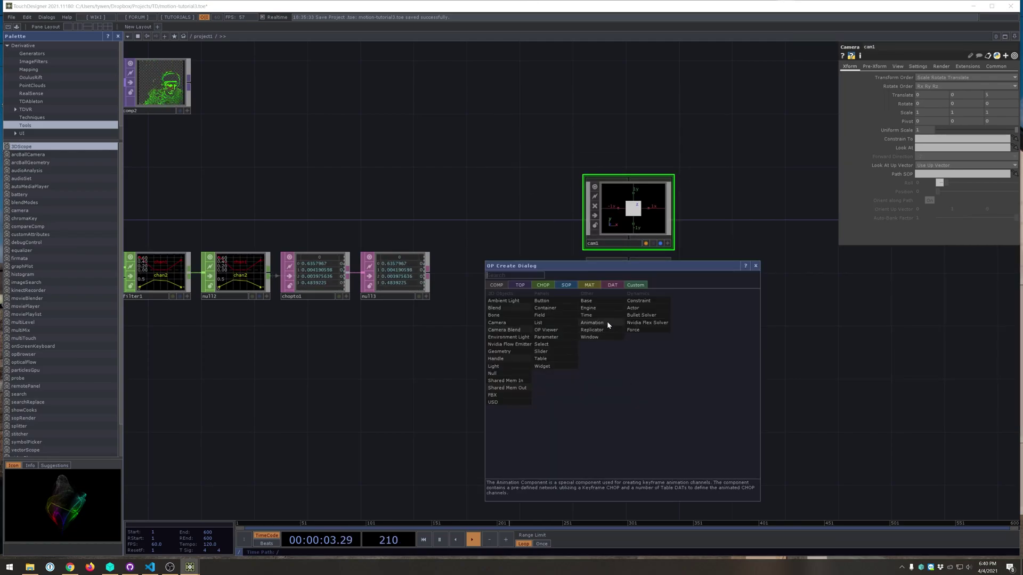
left_click(589, 285)
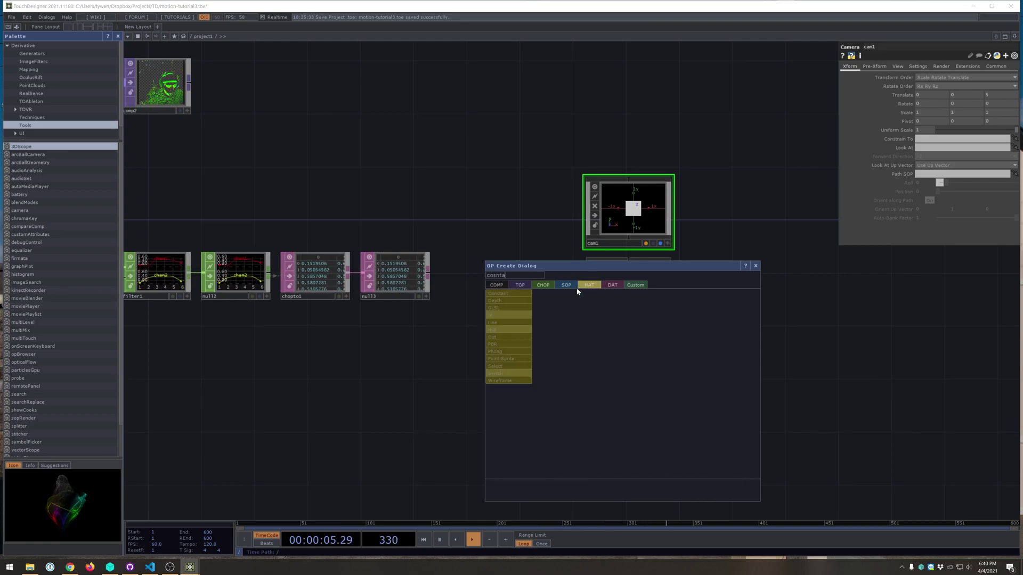
left_click(510, 298)
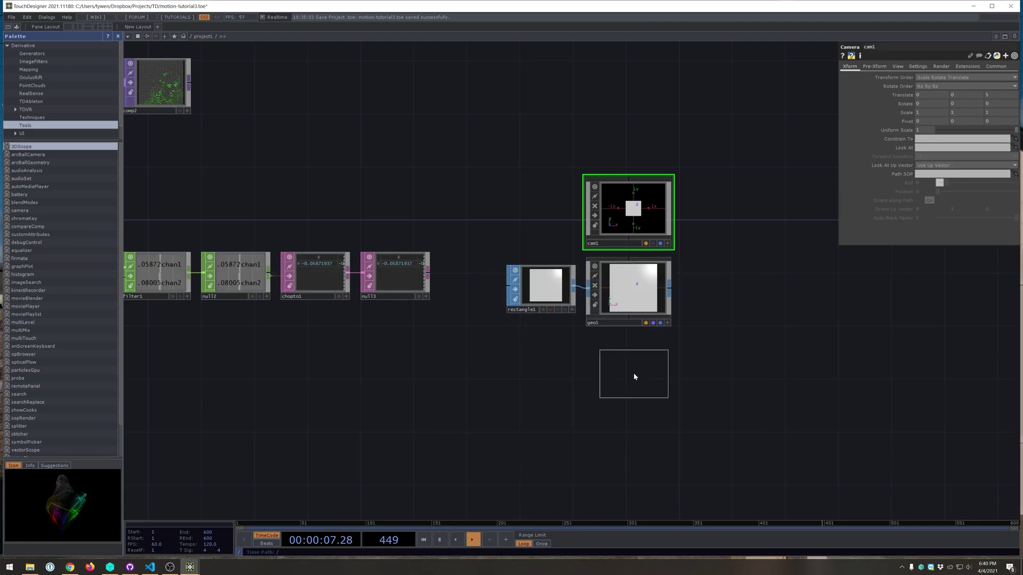
left_click(633, 376)
left_click_drag(634, 372, 621, 272)
scroll(641, 307, "up", 3)
left_click(618, 262)
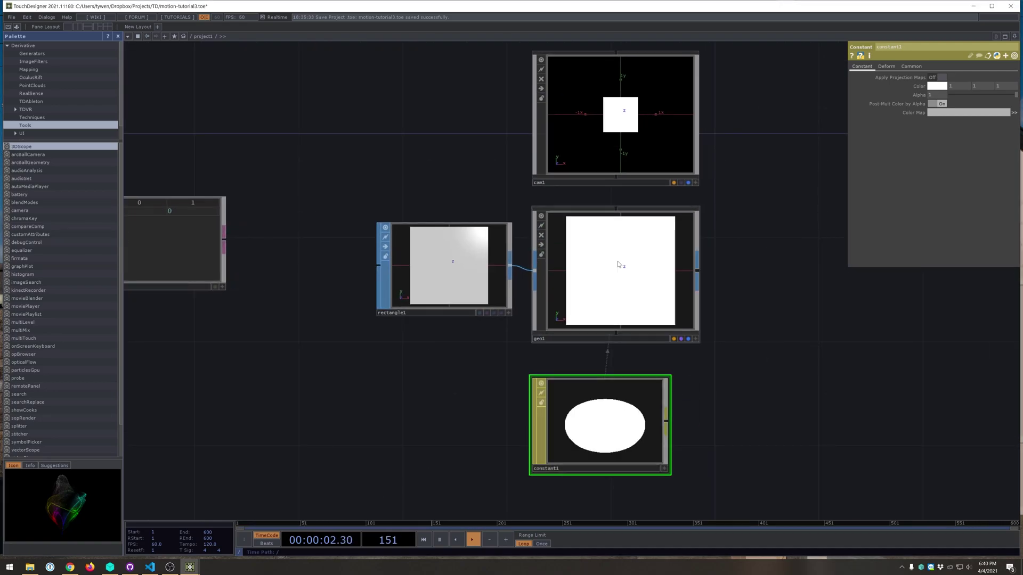
left_click_drag(595, 435, 622, 410)
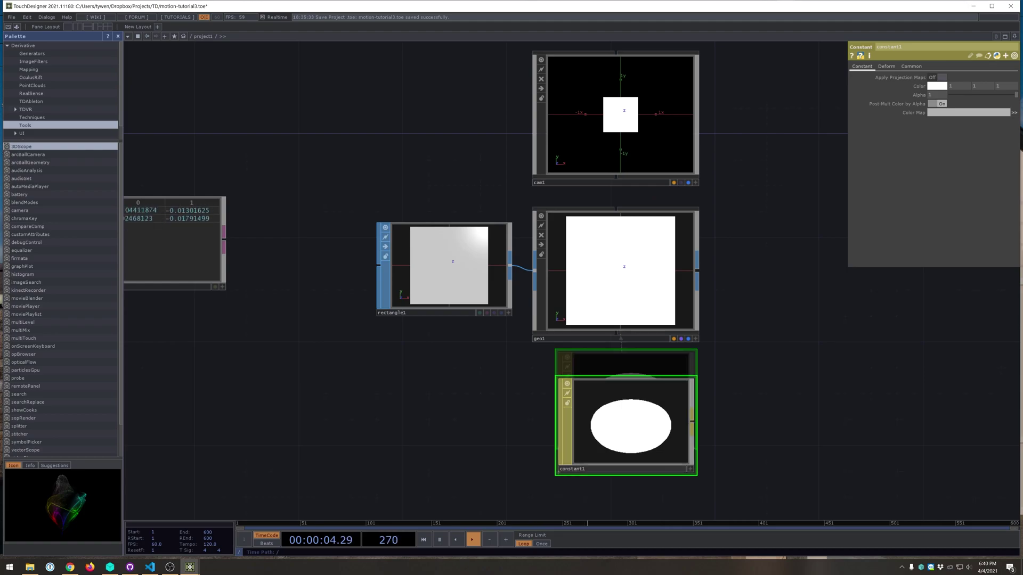
key("ctrl+z")
- Add a Render TOP beside the camera and geometry
left_click_drag(770, 309, 665, 335)
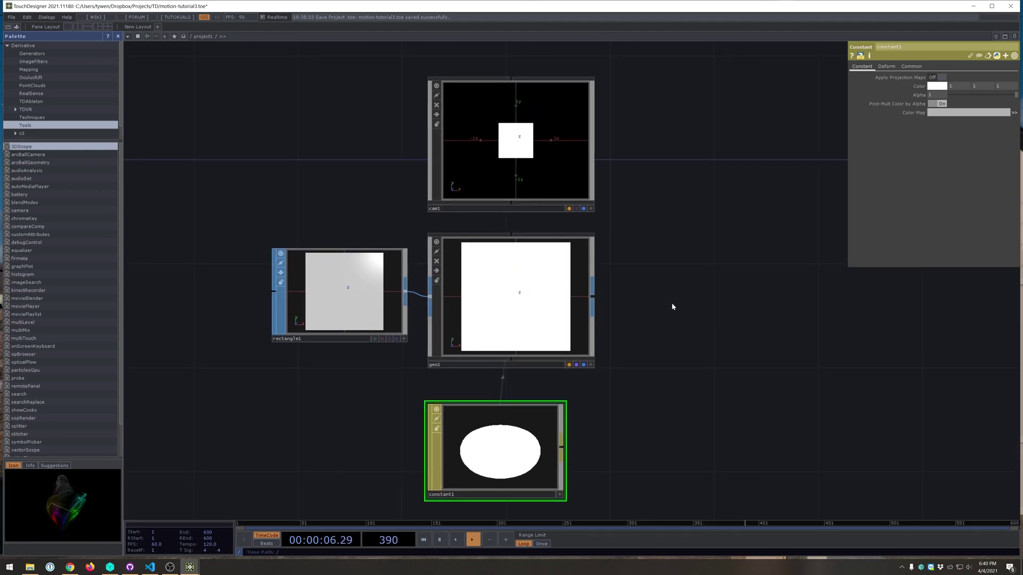
key("Tab")
type("rendewr")
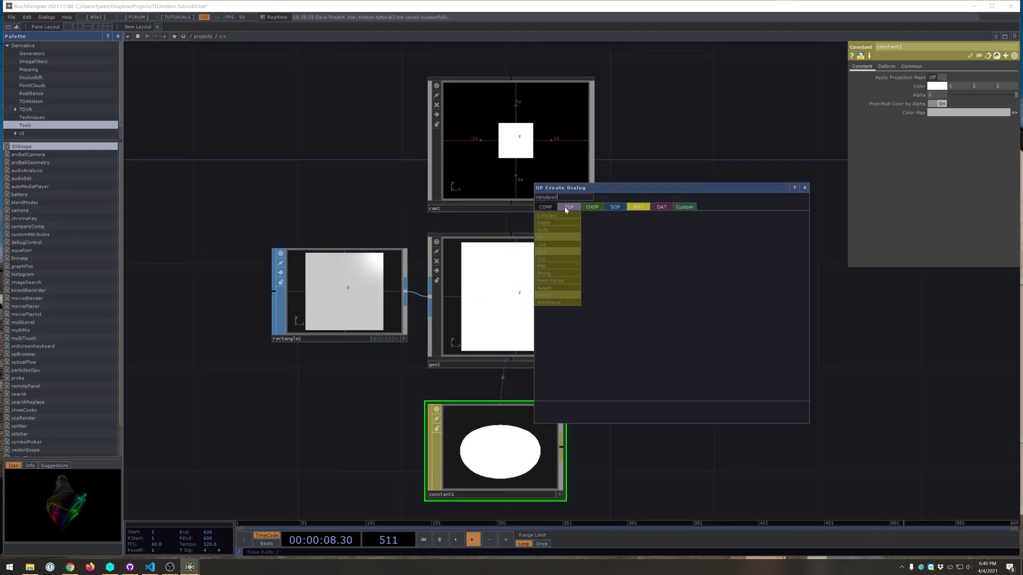
key("BackSpace")
key("BackSpace")
type("r")
key("Tab")
key("Tab")
key("Tab")
key("Tab")
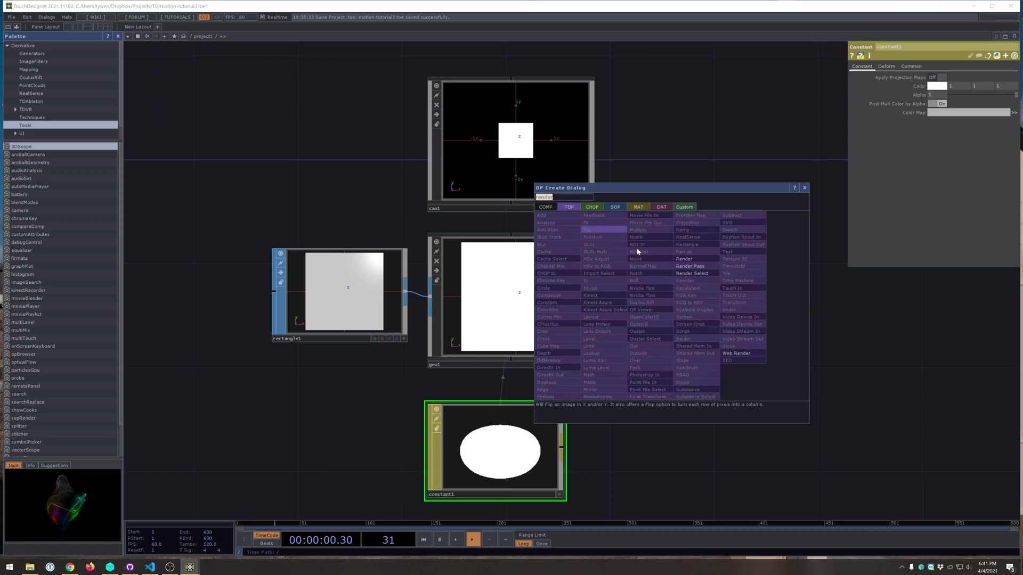
left_click(695, 257)
left_click(729, 319)
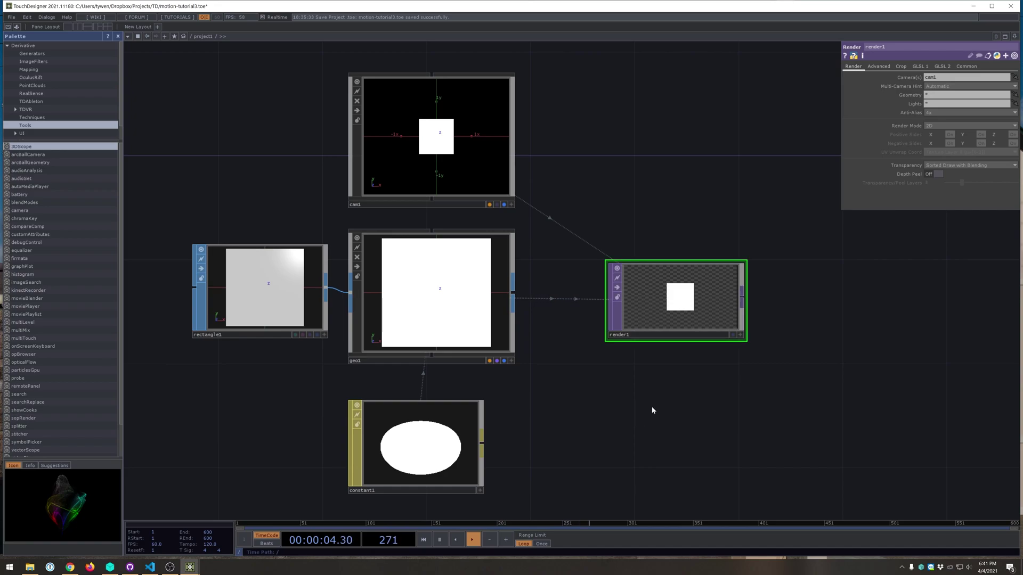
- Set the resolution of the Fit TOP after the webcam input to 1080 by 1080
left_click(964, 66)
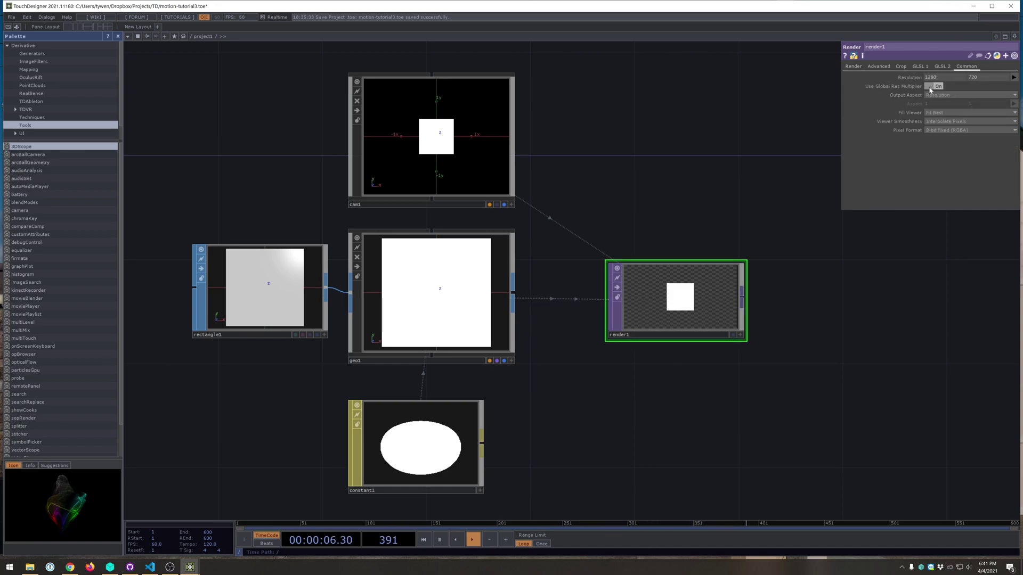
scroll(740, 298, "down", 5)
scroll(510, 242, "up", 8)
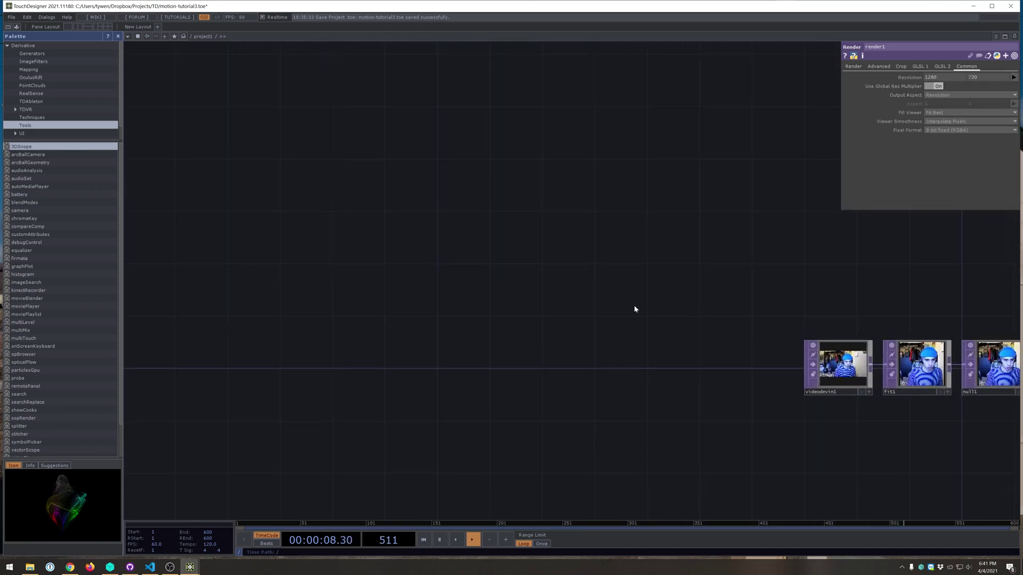
scroll(647, 350, "up", 4)
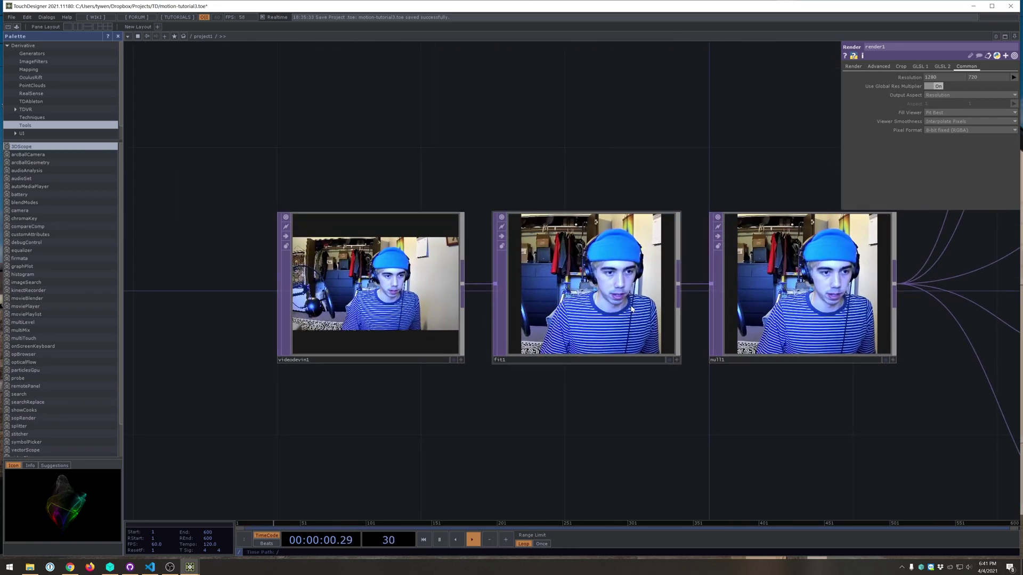
left_click(647, 351)
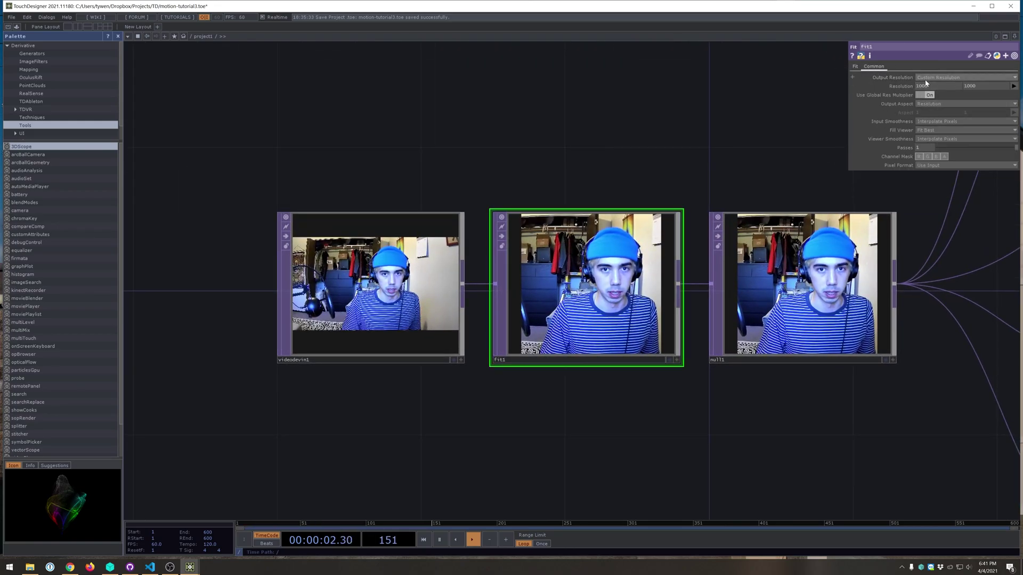
left_click(937, 86)
type("1080")
key("Tab")
type("10")
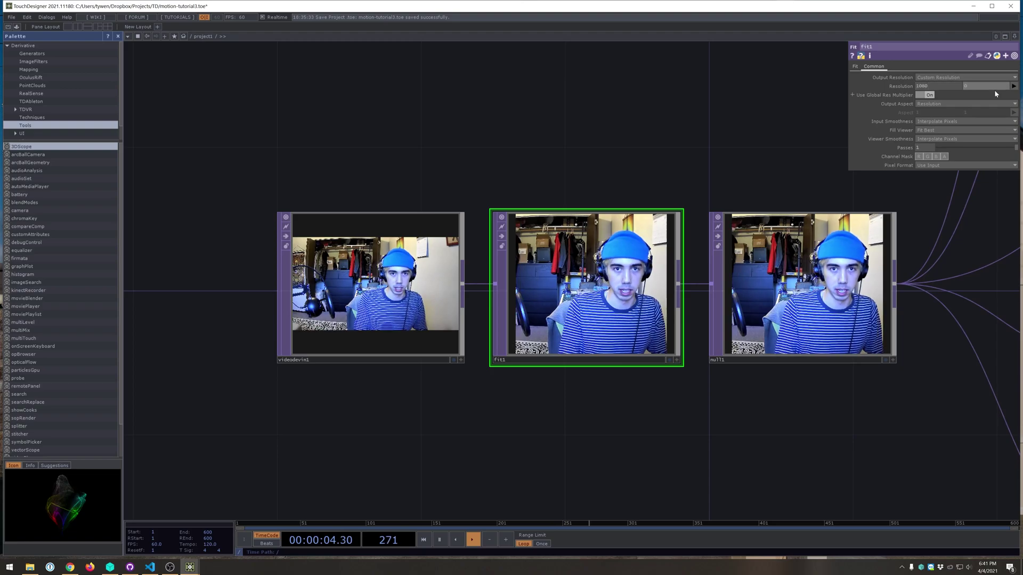
type("80")
key("Return")
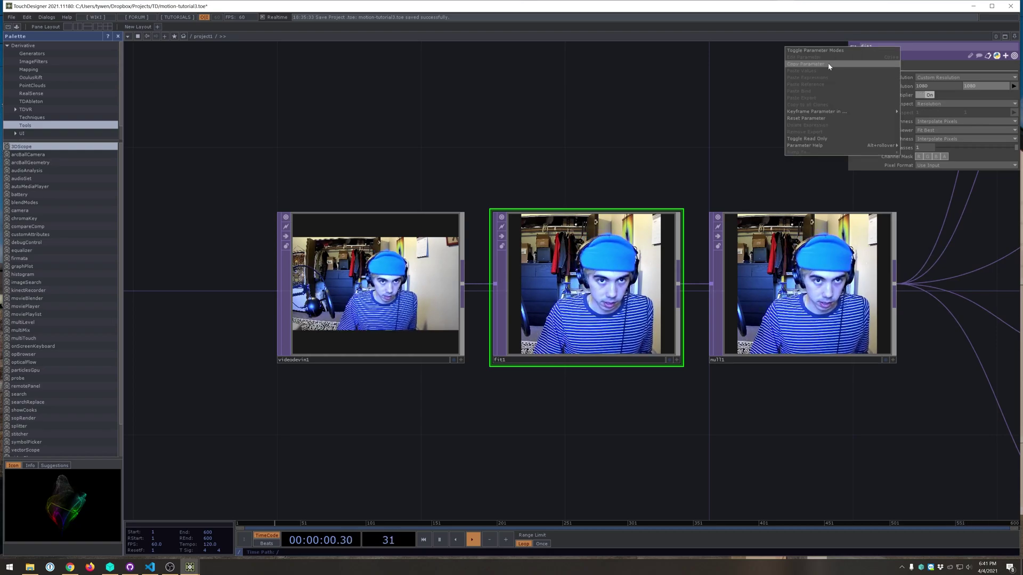
- Paste the Fit TOP's copied resolution parameter as a reference into the Render TOP's resolution
scroll(626, 217, "down", 2)
scroll(624, 214, "down", 6)
left_click_drag(485, 369, 269, 388)
scroll(881, 310, "up", 3)
left_click_drag(881, 310, 788, 381)
scroll(736, 296, "up", 4)
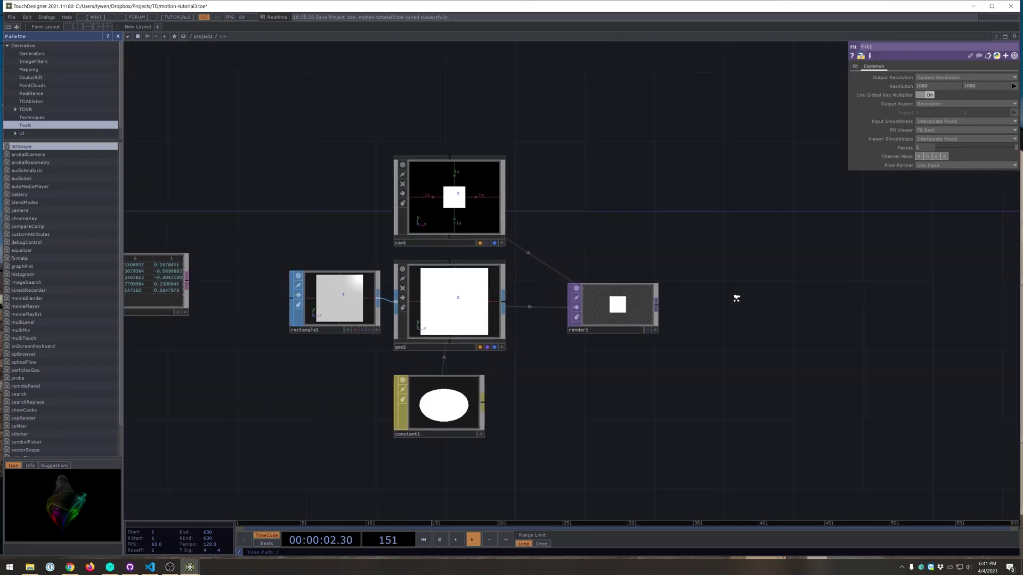
left_click(521, 339)
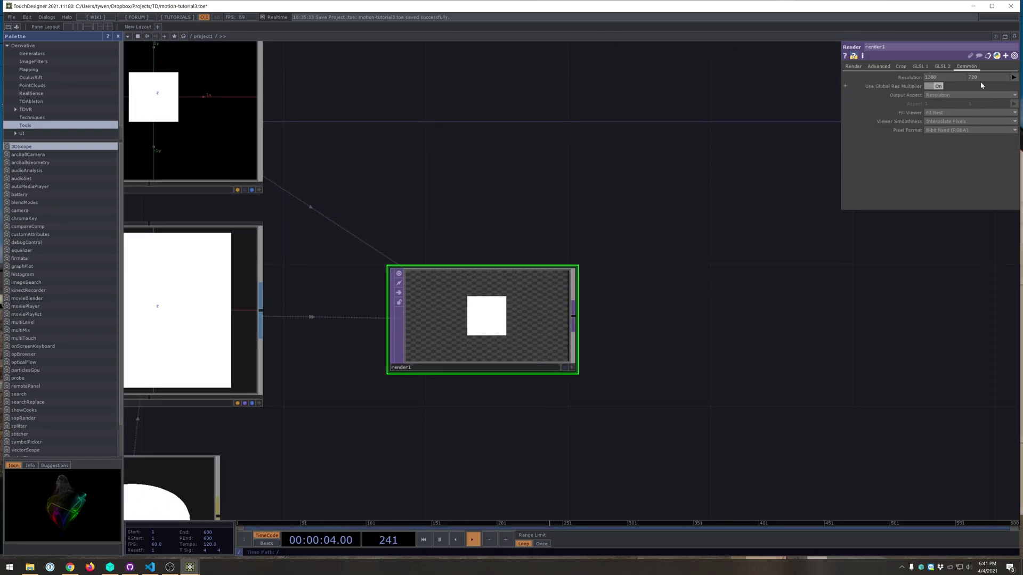
right_click(910, 81)
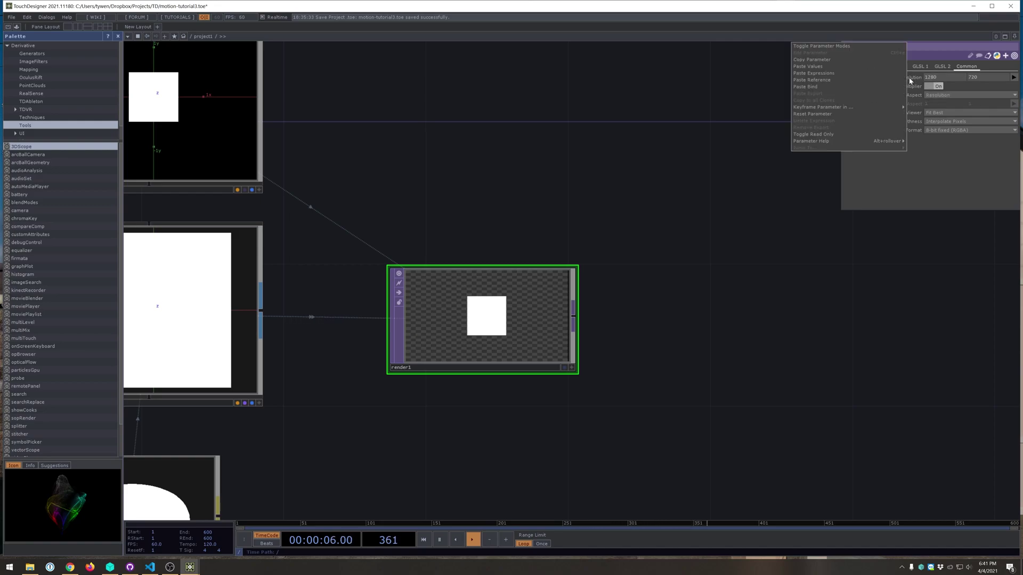
left_click(844, 81)
- Examine the whole operator network, the square render output and the camera's view of the rectangle
left_click_drag(458, 423, 700, 379)
scroll(706, 376, "down", 4)
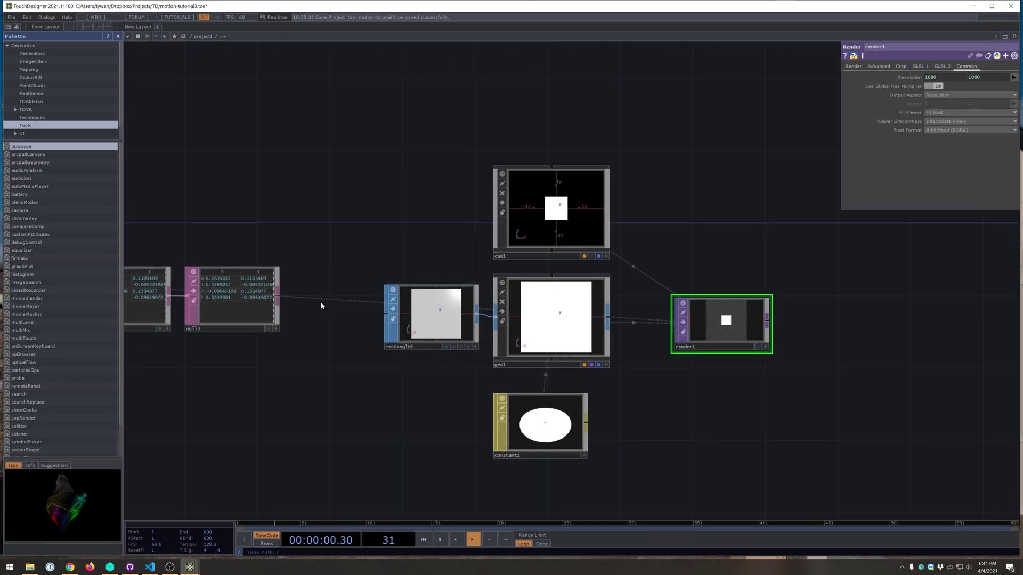
left_click_drag(282, 387, 741, 313)
scroll(662, 318, "down", 6)
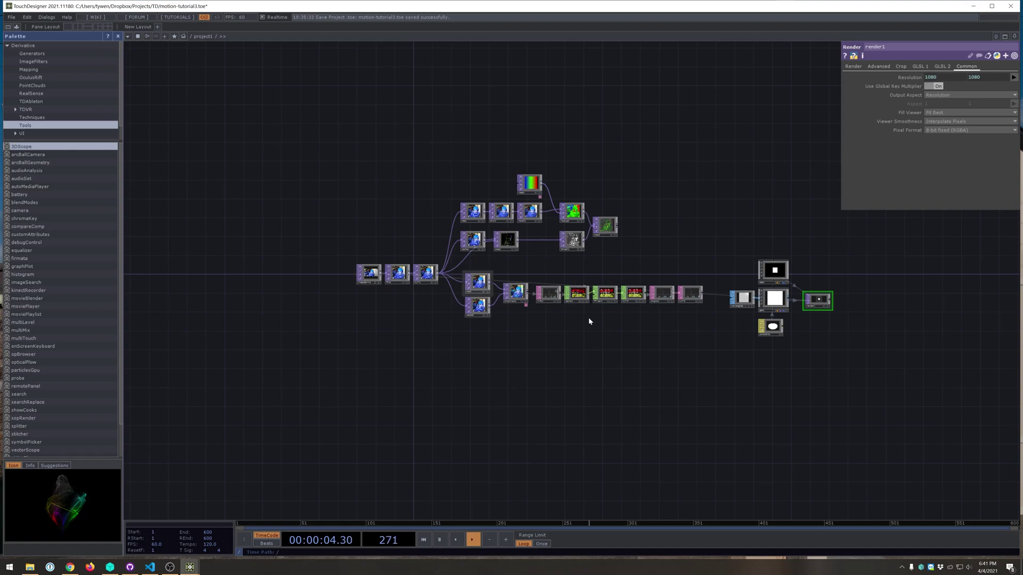
scroll(826, 308, "up", 8)
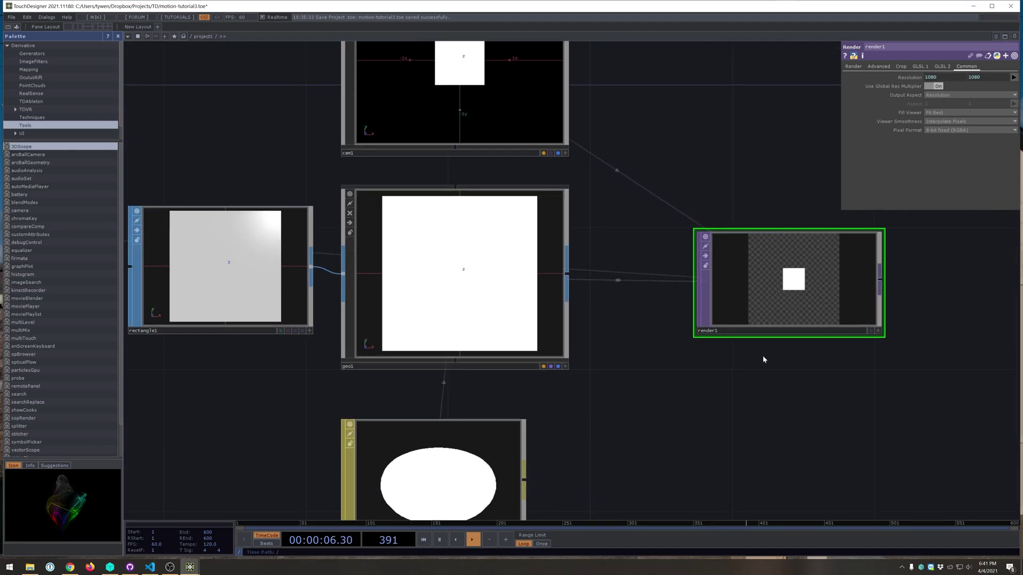
scroll(763, 356, "up", 3)
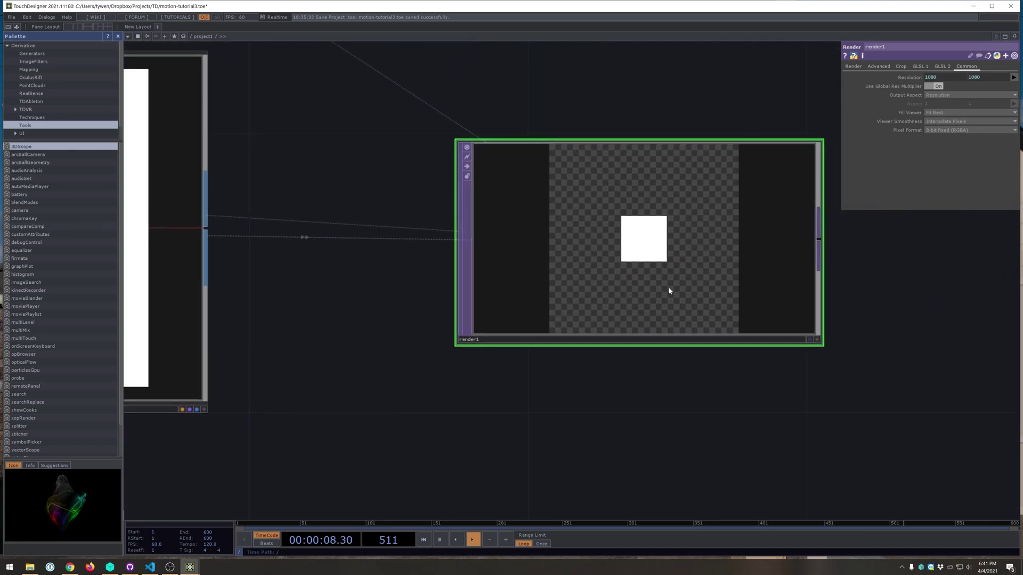
scroll(670, 287, "down", 5)
scroll(666, 373, "down", 3)
scroll(567, 216, "up", 6)
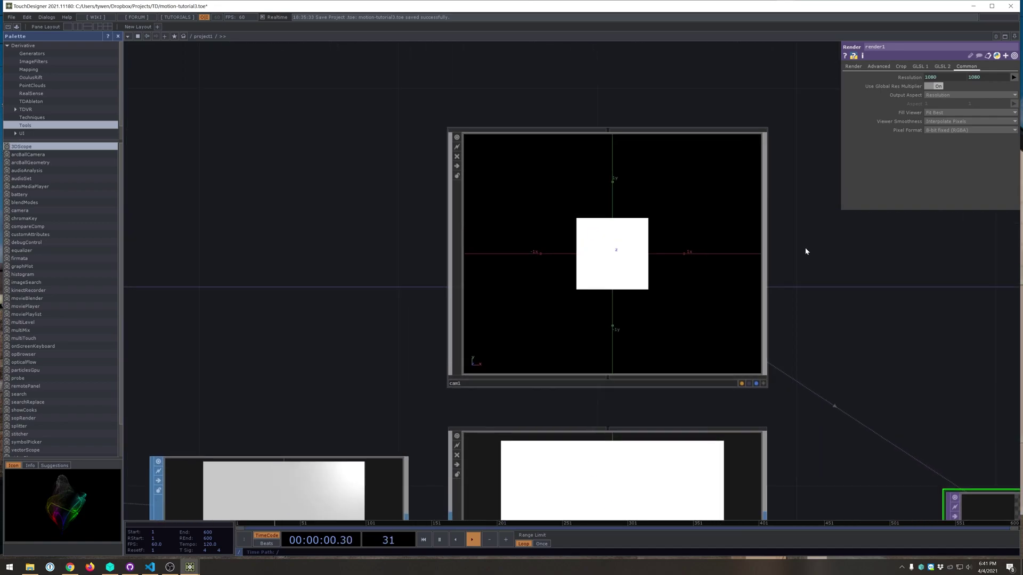
scroll(681, 296, "down", 5)
scroll(651, 261, "up", 6)
scroll(703, 301, "down", 3)
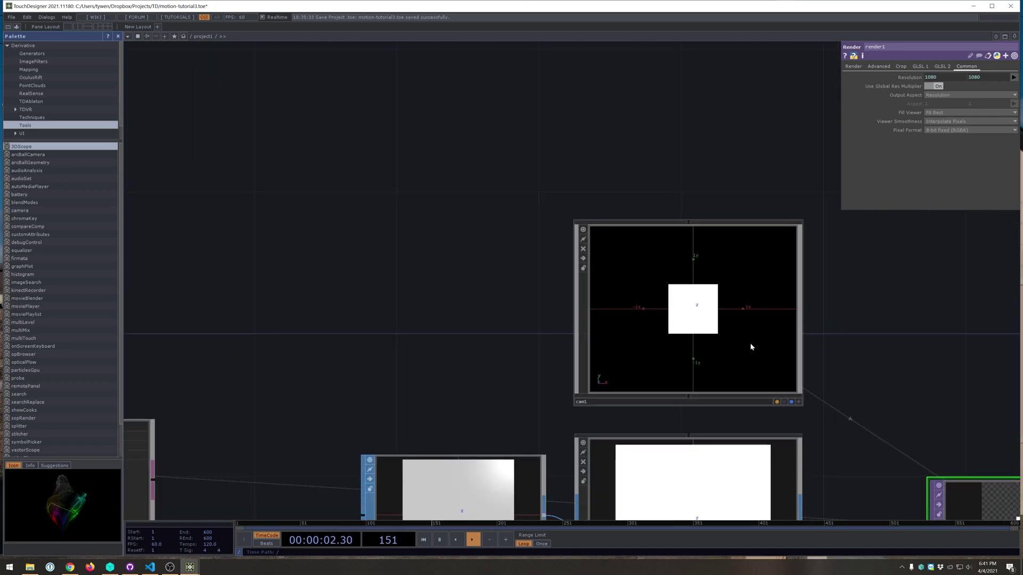
scroll(823, 325, "down", 1)
- Move the Rectangle SOP up, clear of the space between the Null DAT and the Geometry COMP
left_click_drag(811, 413, 735, 300)
left_click(667, 353)
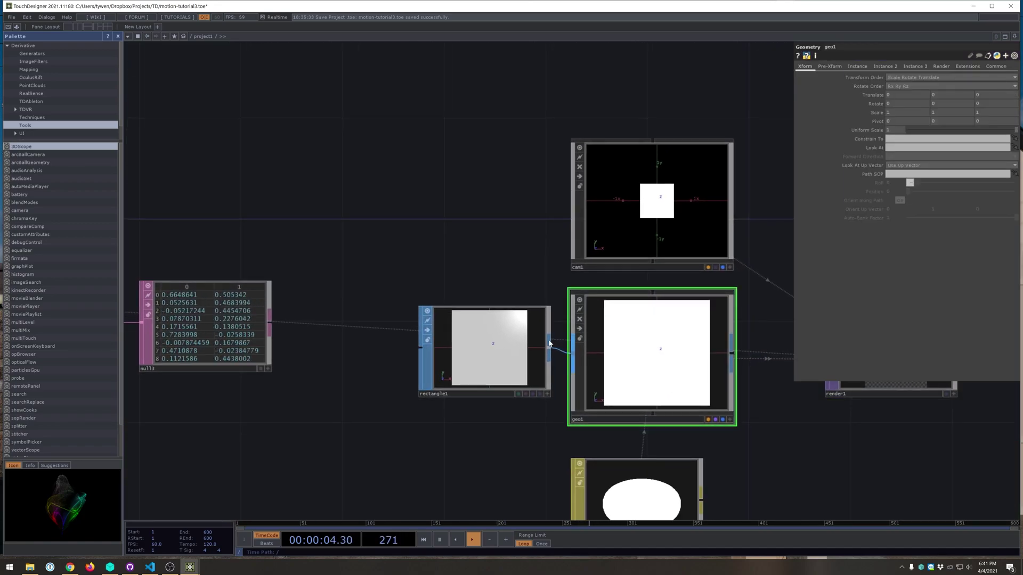
left_click_drag(549, 343, 523, 267)
- Turn on Instancing for the Geometry COMP
left_click_drag(447, 379, 469, 327)
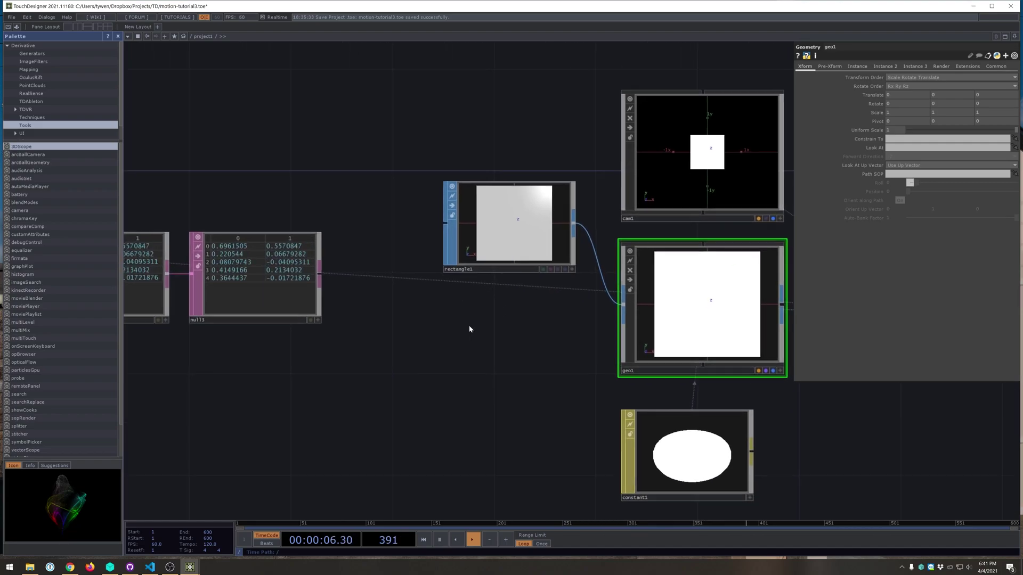
left_click(857, 66)
left_click(898, 78)
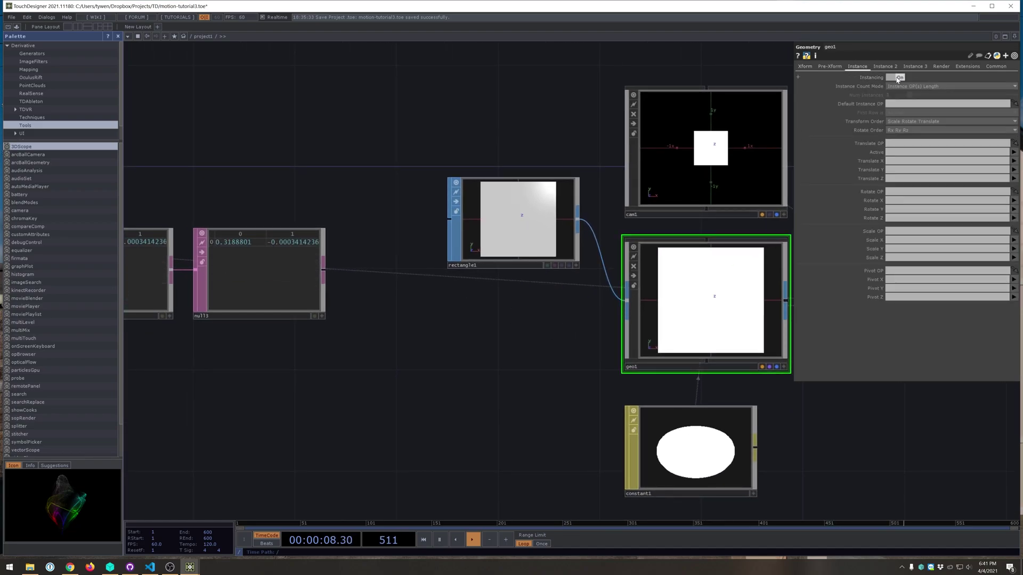
- Instance the Geometry COMP from the null3 DAT, with column 0 driving Translate X and column 1 driving Translate Y
left_click_drag(273, 274, 822, 166)
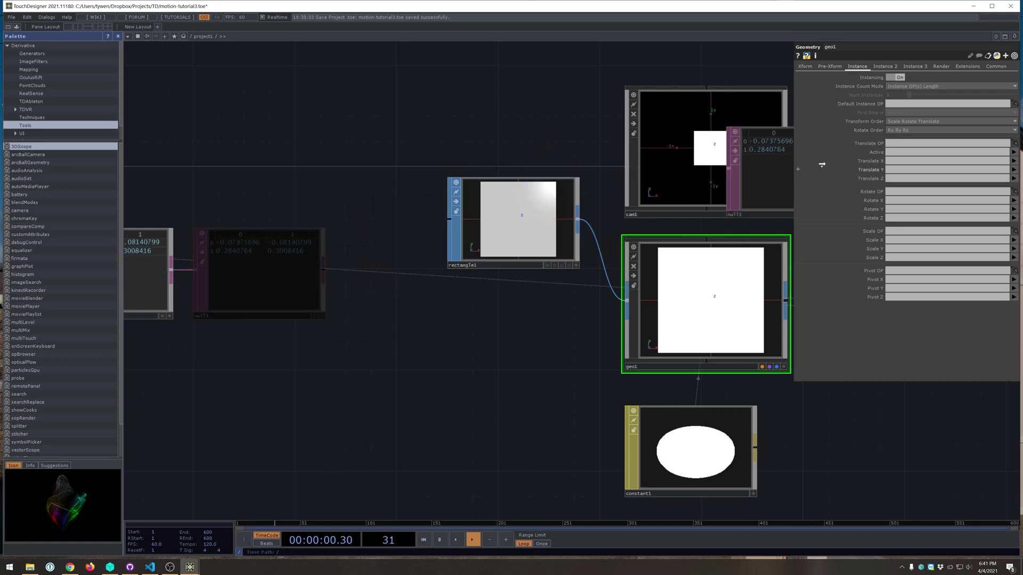
left_click_drag(897, 145, 901, 149)
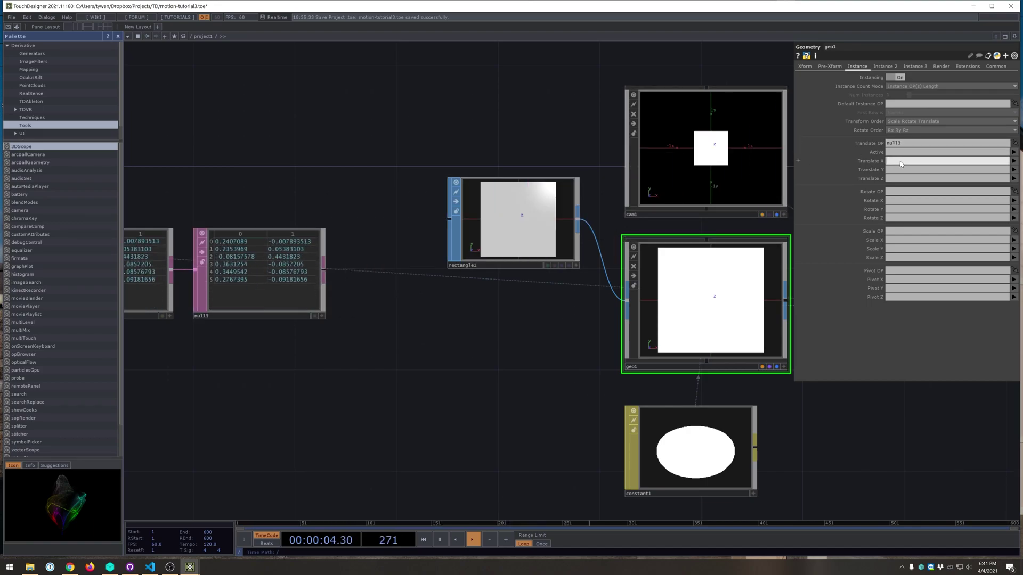
key("Tab")
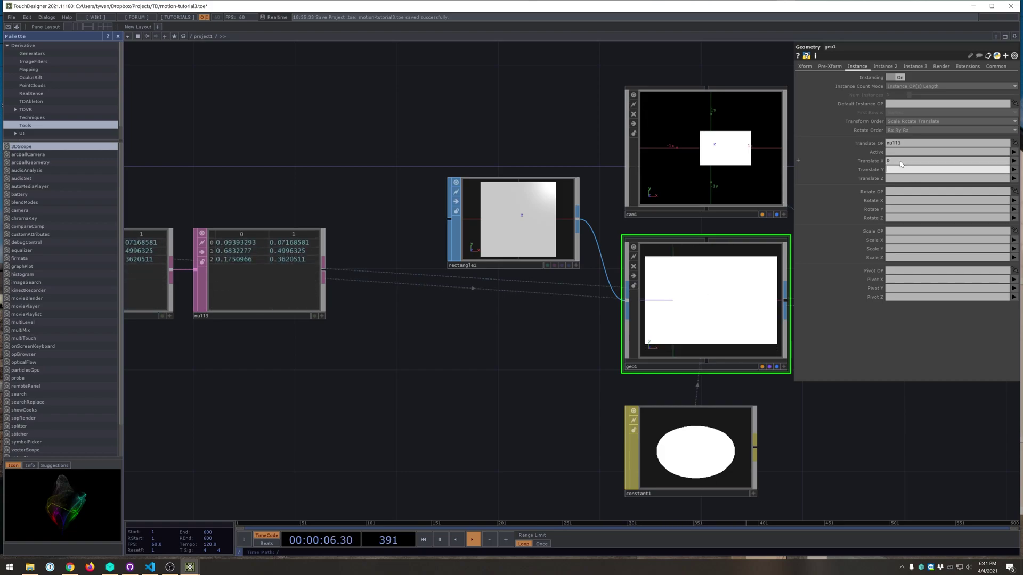
type("1")
key("Return")
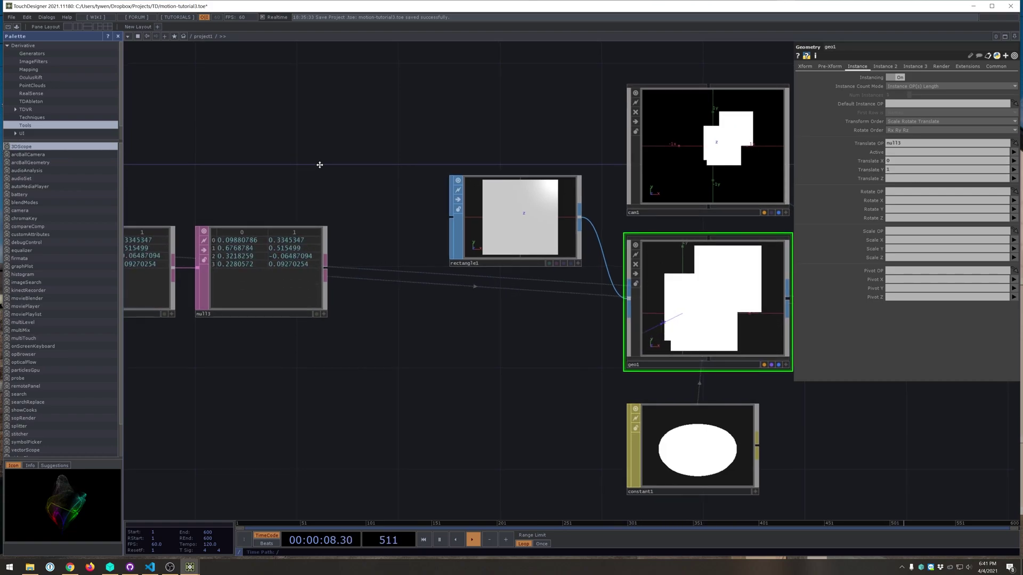
- Examine the Null DAT's coordinate table, the Rectangle SOP's parameters and the instanced squares in the Render TOP
scroll(337, 193, "up", 5)
scroll(337, 193, "up", 1)
left_click_drag(337, 194, 375, 145)
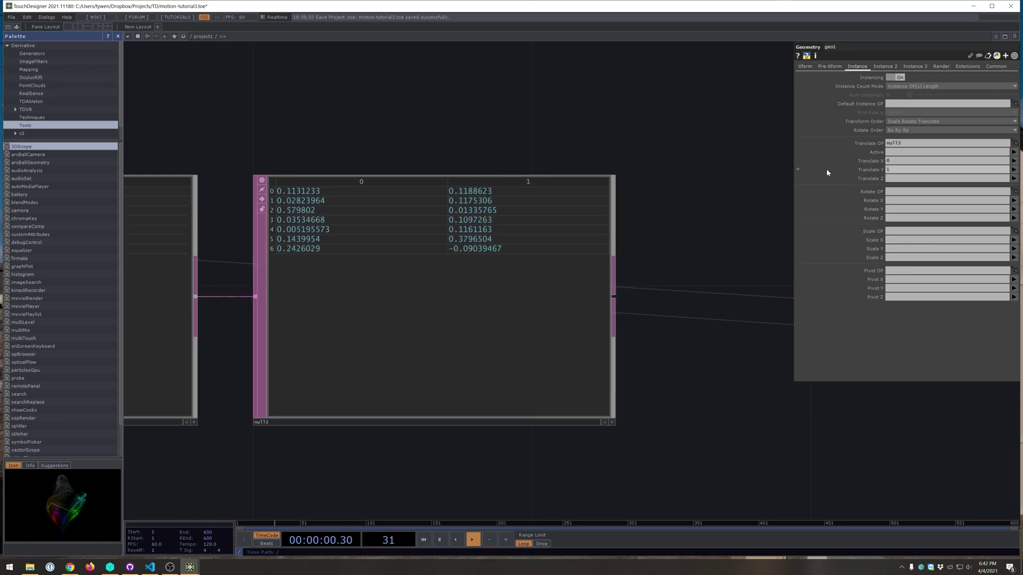
scroll(518, 252, "down", 6)
left_click_drag(734, 357, 322, 370)
scroll(543, 308, "up", 2)
left_click(245, 192)
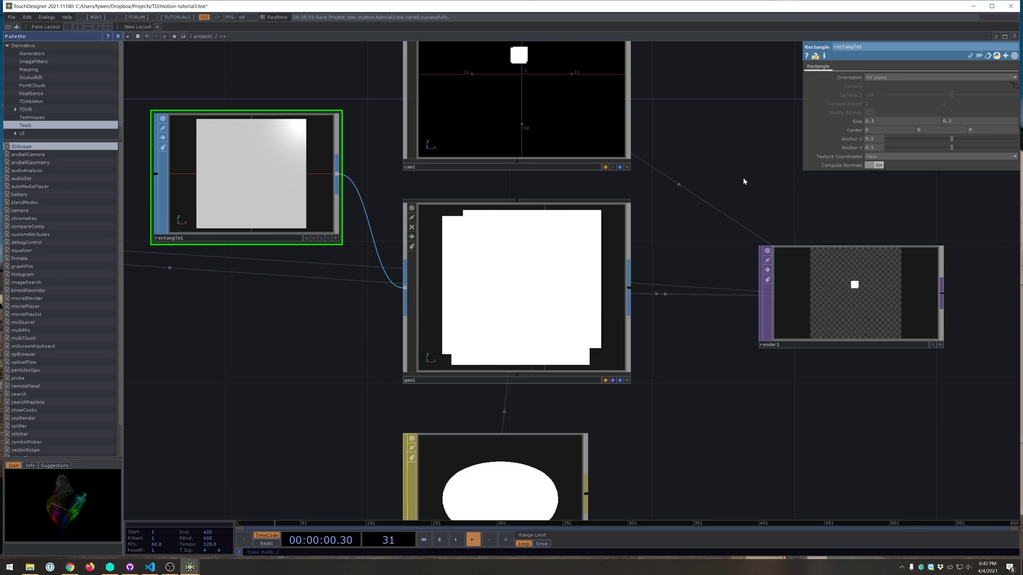
scroll(828, 419, "down", 2)
scroll(828, 421, "down", 5)
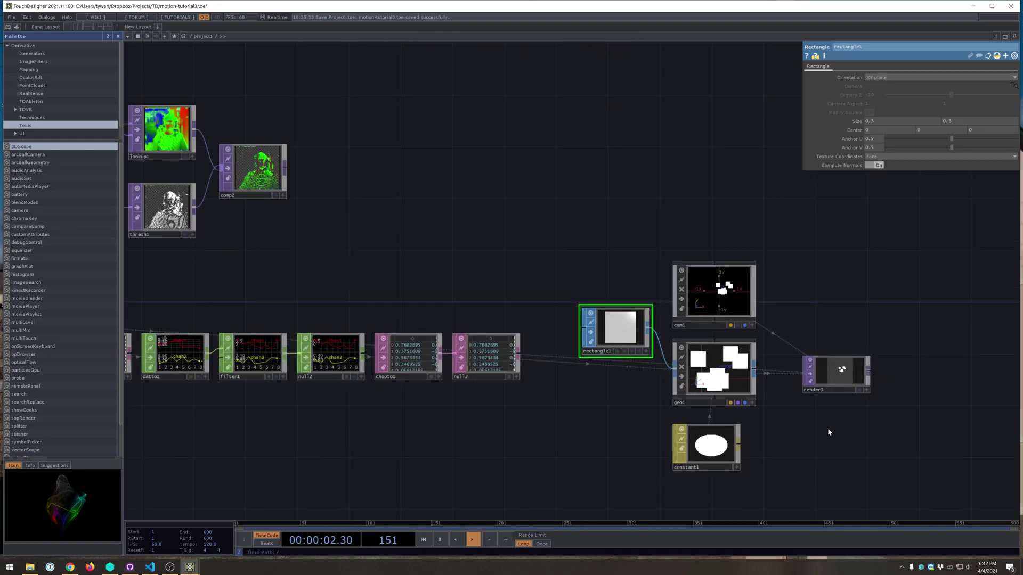
scroll(829, 427, "up", 6)
scroll(832, 421, "up", 1)
left_click_drag(825, 377, 746, 390)
scroll(762, 341, "up", 3)
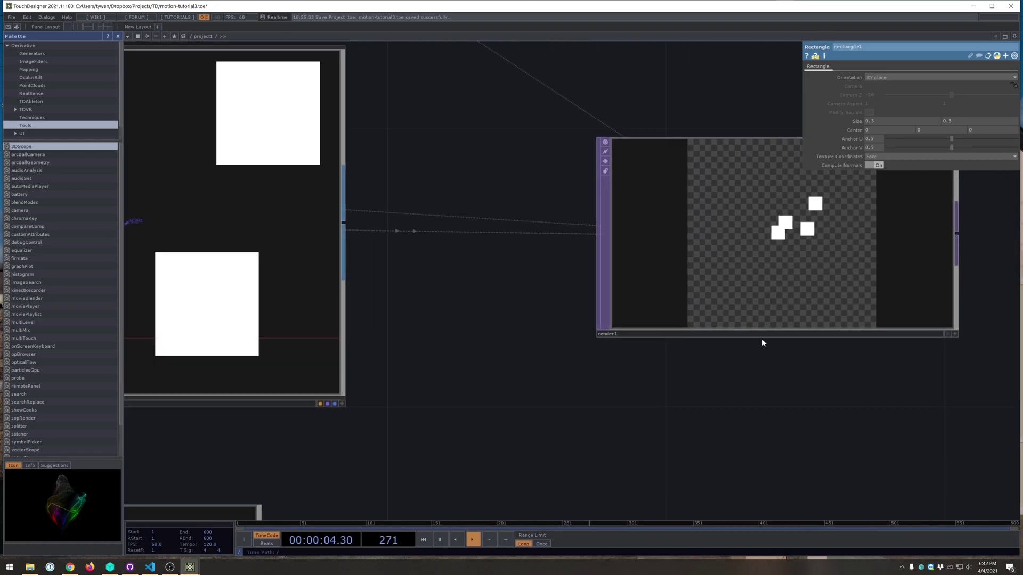
- Set the camera's Ortho Origin to Bottom-Left and its Ortho Width to 1
scroll(759, 341, "down", 5)
left_click_drag(650, 160, 725, 239)
left_click(672, 232)
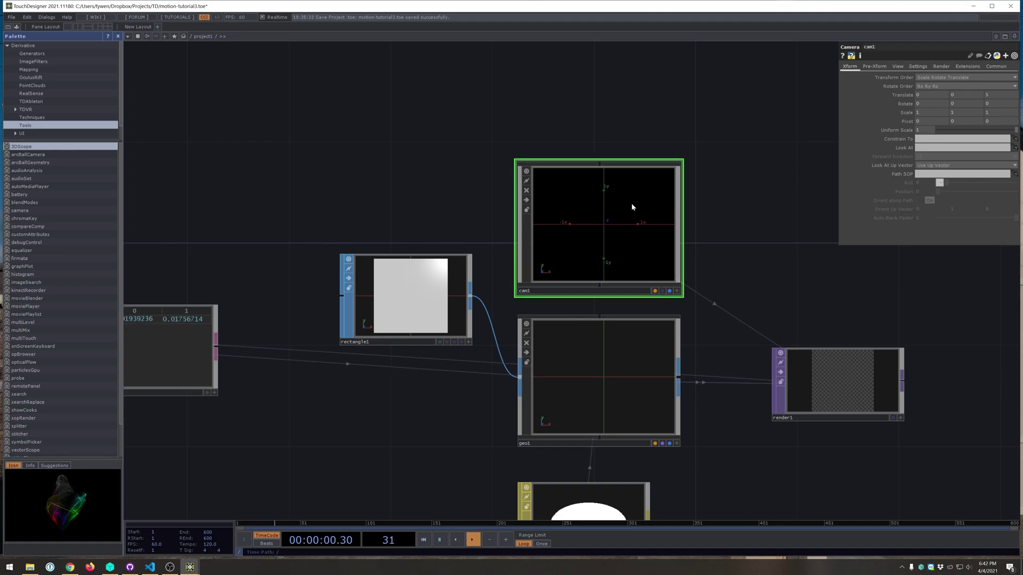
left_click(897, 67)
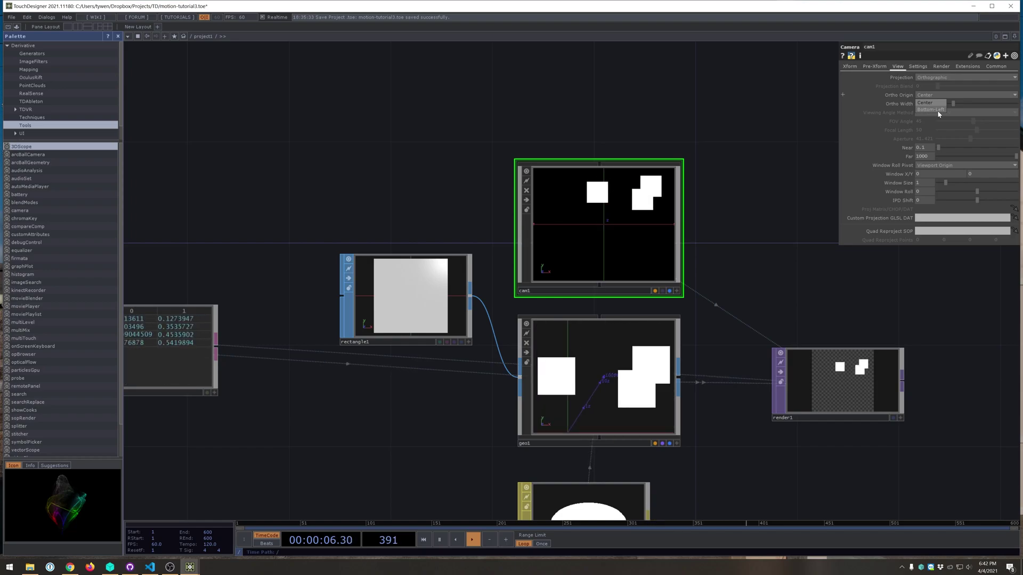
type("1")
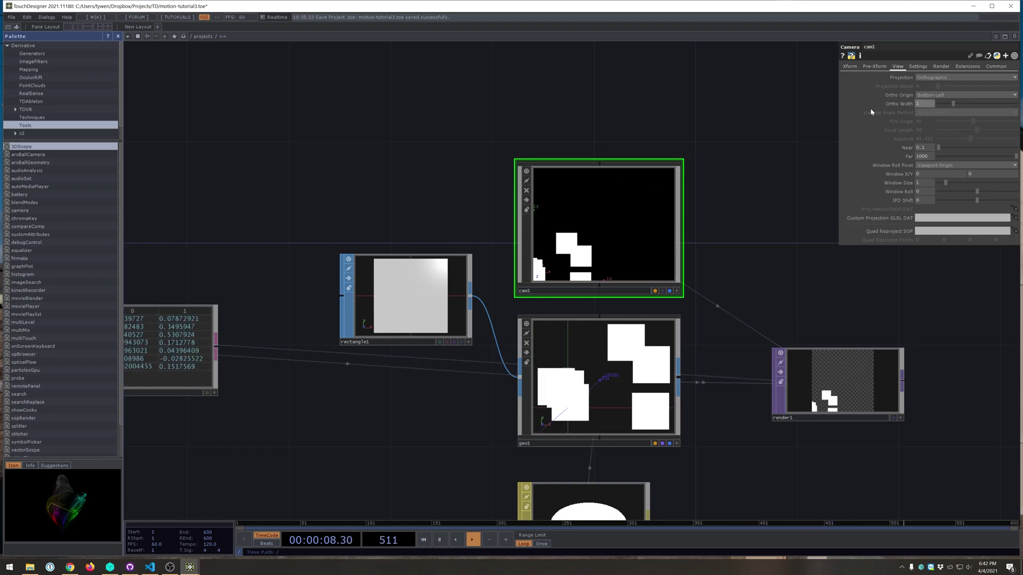
key("Return")
- Display the Blob Track TOP's output behind the operator network
left_click_drag(745, 211, 714, 197)
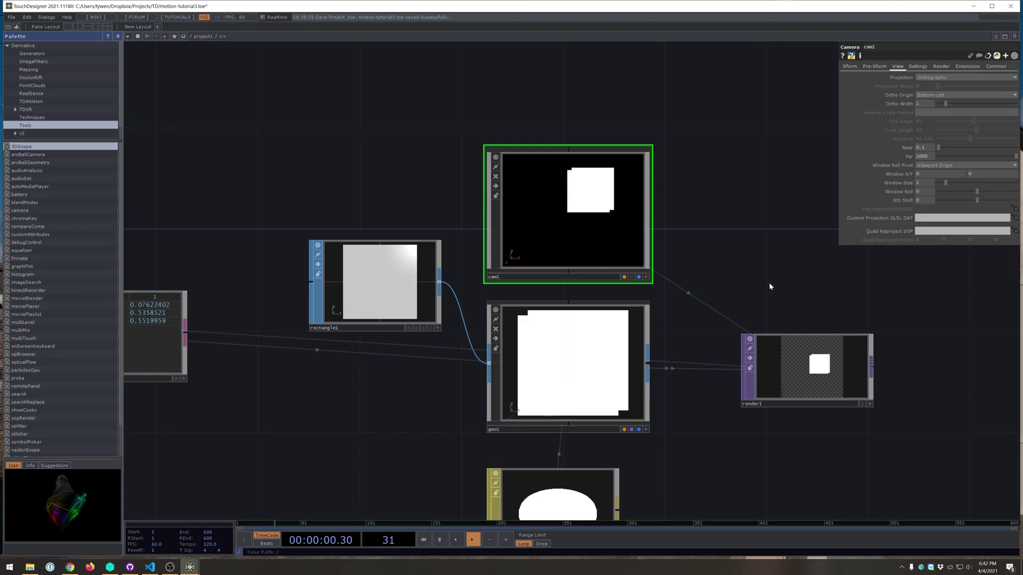
scroll(768, 282, "down", 5)
scroll(160, 341, "up", 2)
left_click_drag(139, 341, 240, 310)
scroll(240, 310, "up", 3)
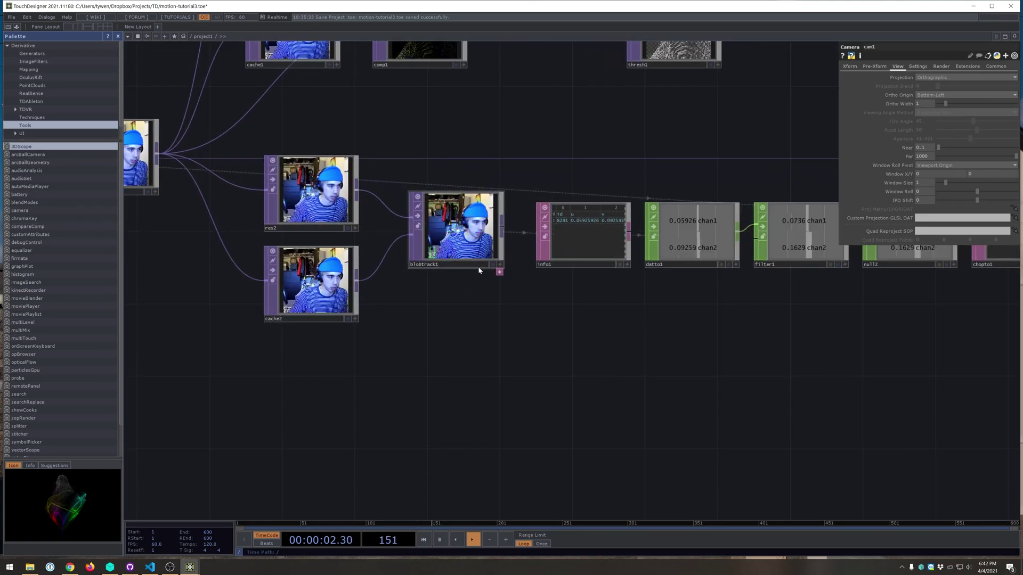
left_click(498, 265)
- Compare the Render TOP's instanced squares with the blob boxes drawn over the webcam image in the background
scroll(980, 395, "down", 2)
left_click_drag(980, 396, 479, 408)
scroll(478, 408, "down", 3)
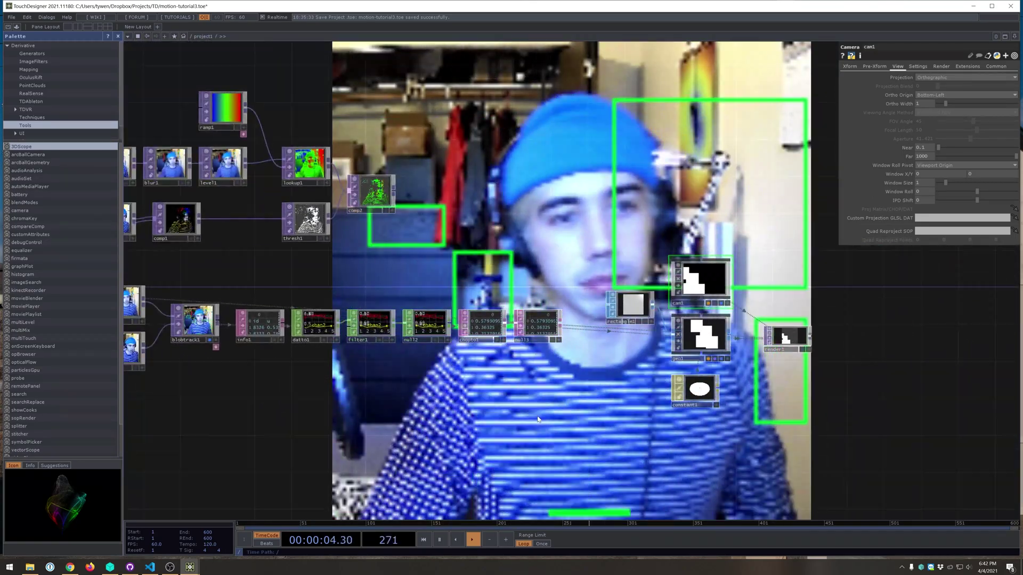
left_click_drag(799, 290, 546, 285)
scroll(547, 285, "up", 7)
left_click_drag(475, 379, 592, 98)
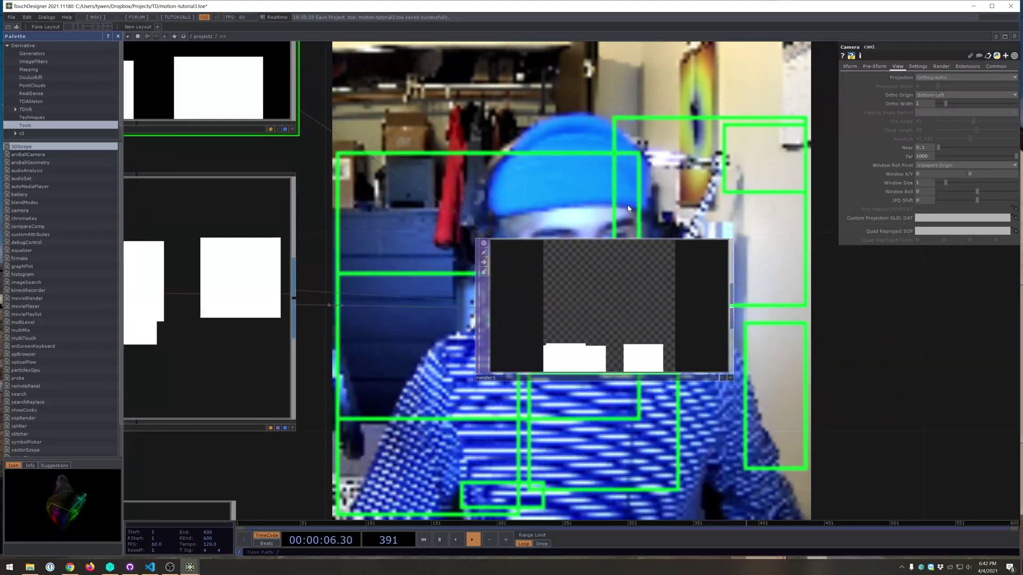
left_click_drag(855, 256, 558, 225)
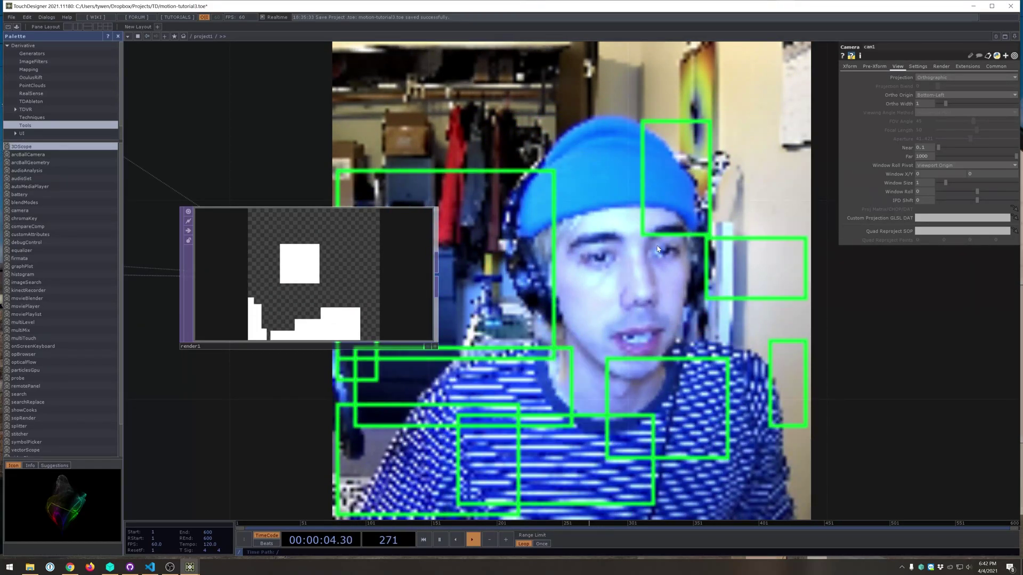
scroll(576, 417, "down", 4)
scroll(568, 420, "down", 1)
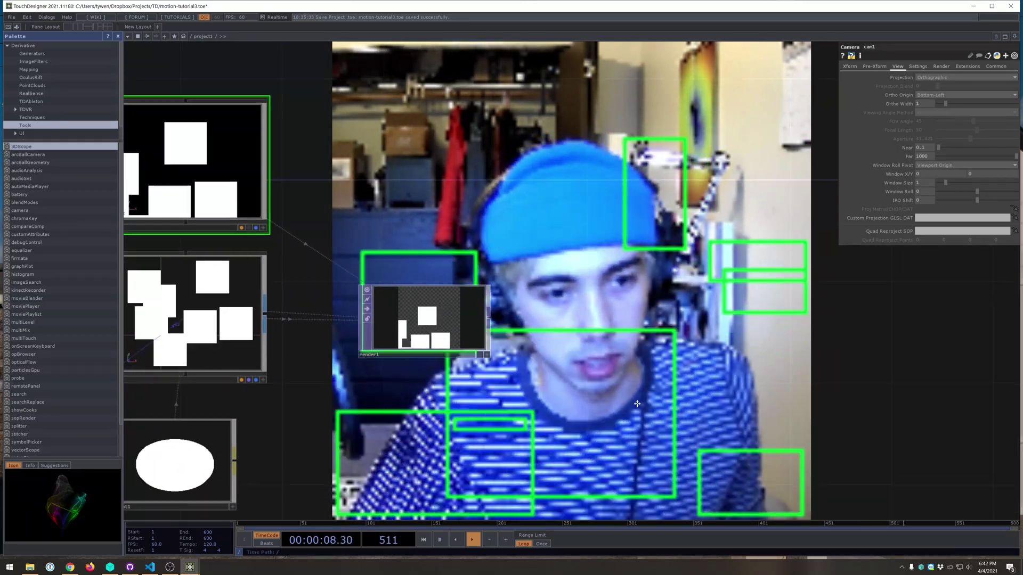
left_click_drag(564, 445, 682, 414)
scroll(682, 414, "down", 6)
left_click_drag(433, 479, 538, 447)
left_click_drag(327, 393, 404, 392)
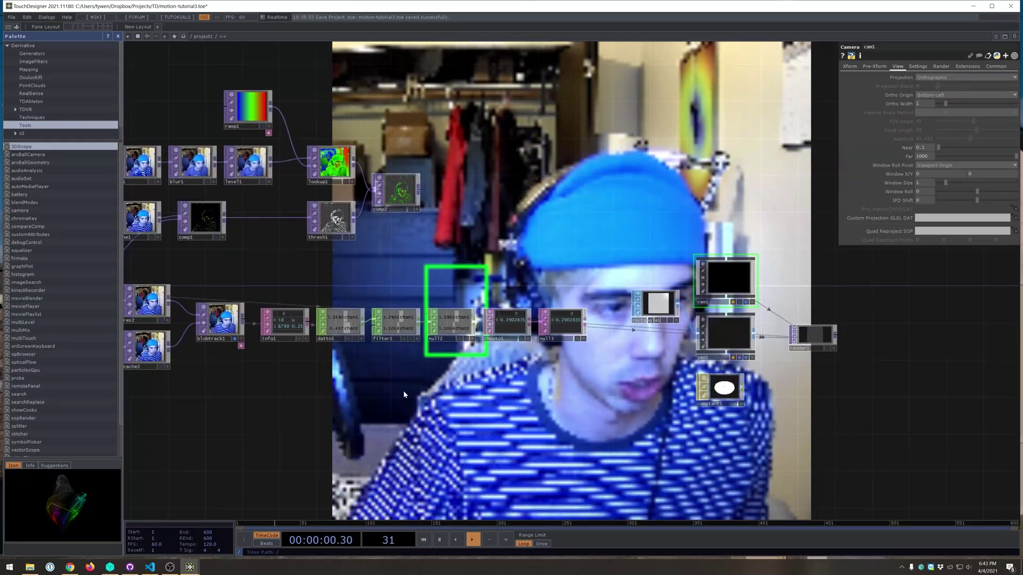
- Turn off the Blob Track TOP's background display
scroll(243, 382, "up", 4)
left_click_drag(181, 400, 410, 377)
scroll(384, 249, "up", 6)
left_click(488, 289)
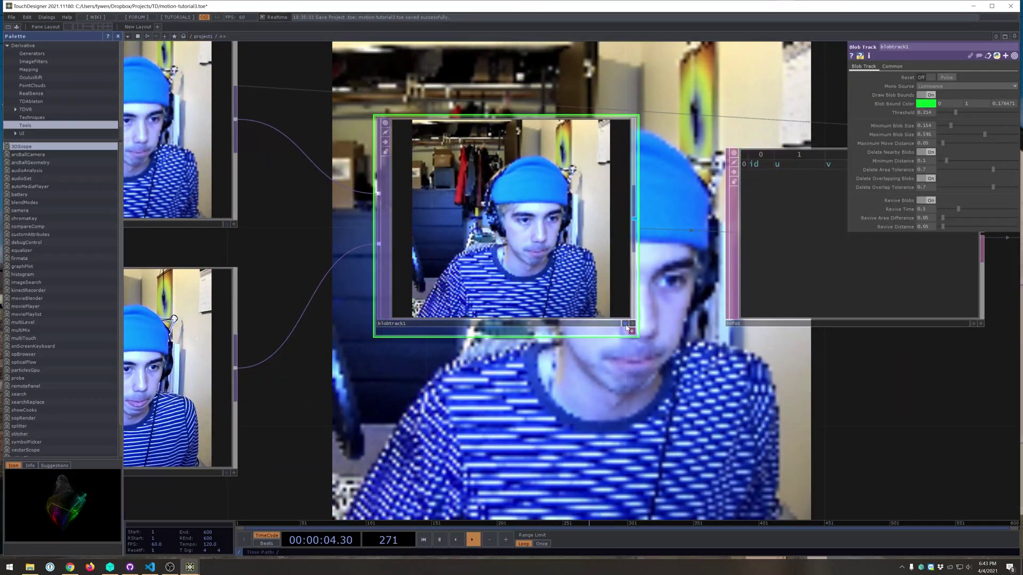
left_click(625, 324)
- Add a Blur TOP fed by the Render TOP
scroll(703, 392, "down", 8)
left_click_drag(624, 432, 313, 422)
scroll(776, 313, "up", 3)
scroll(776, 312, "up", 2)
left_click_drag(775, 313, 524, 222)
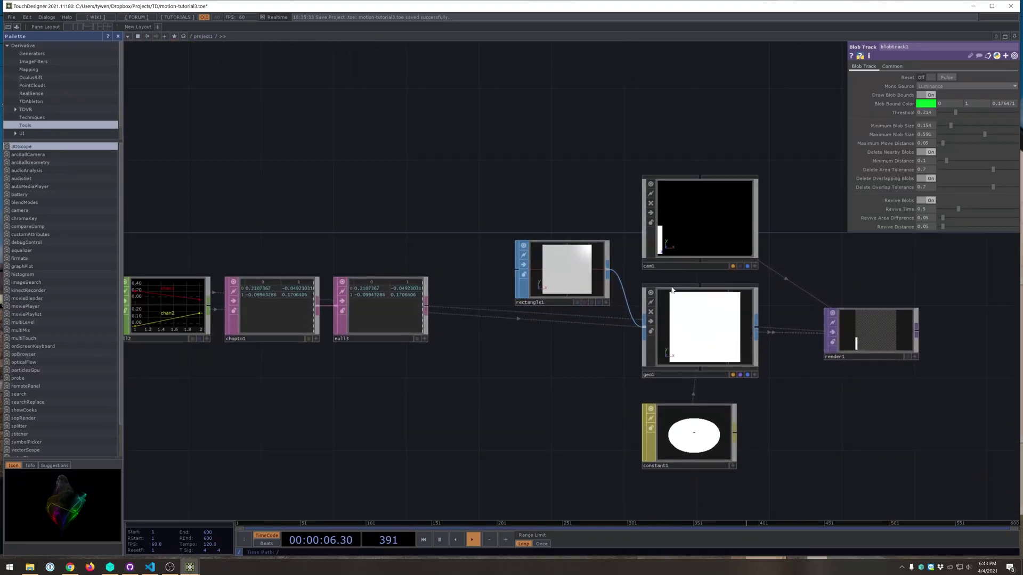
left_click_drag(837, 406, 626, 419)
left_click_drag(681, 349, 770, 327)
key("Tab")
type("blur")
key("Return")
left_click(815, 322)
left_click_drag(836, 418, 709, 437)
scroll(710, 382, "up", 5)
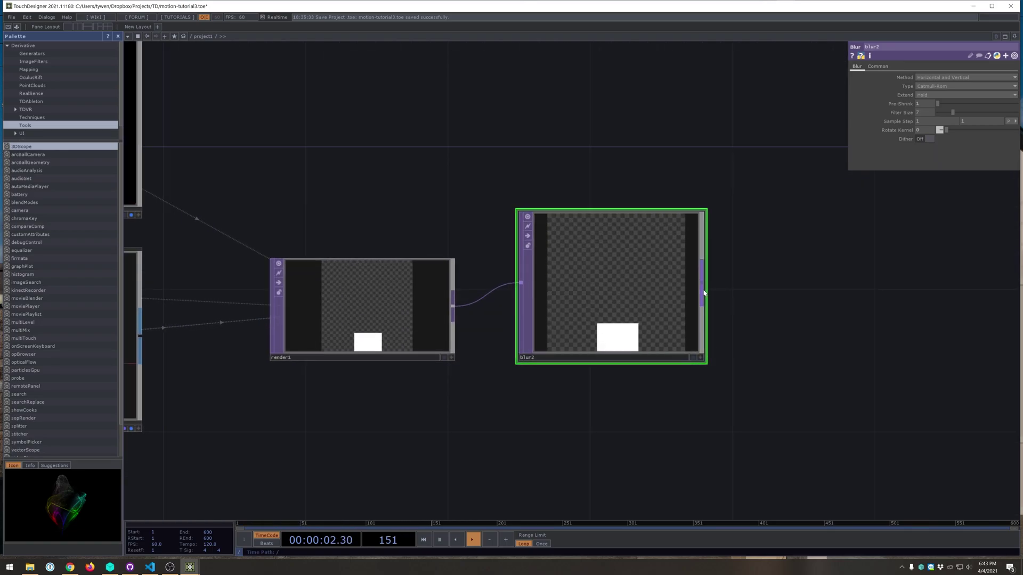
right_click(703, 294)
left_click(878, 312)
left_click(840, 392)
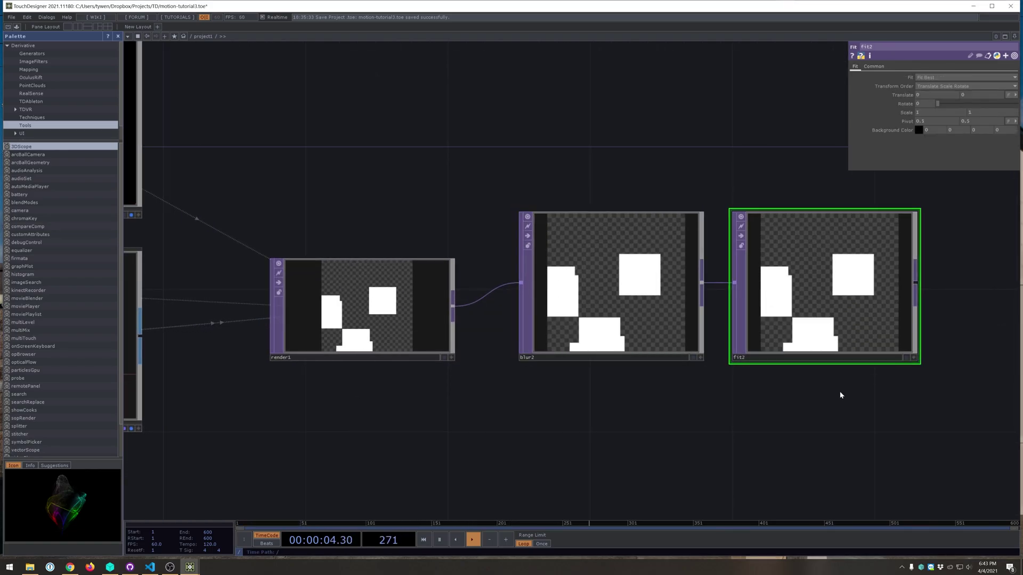
key("Delete")
- Add a Resolution TOP fed by the new Blur TOP
key("Tab")
left_click(868, 301)
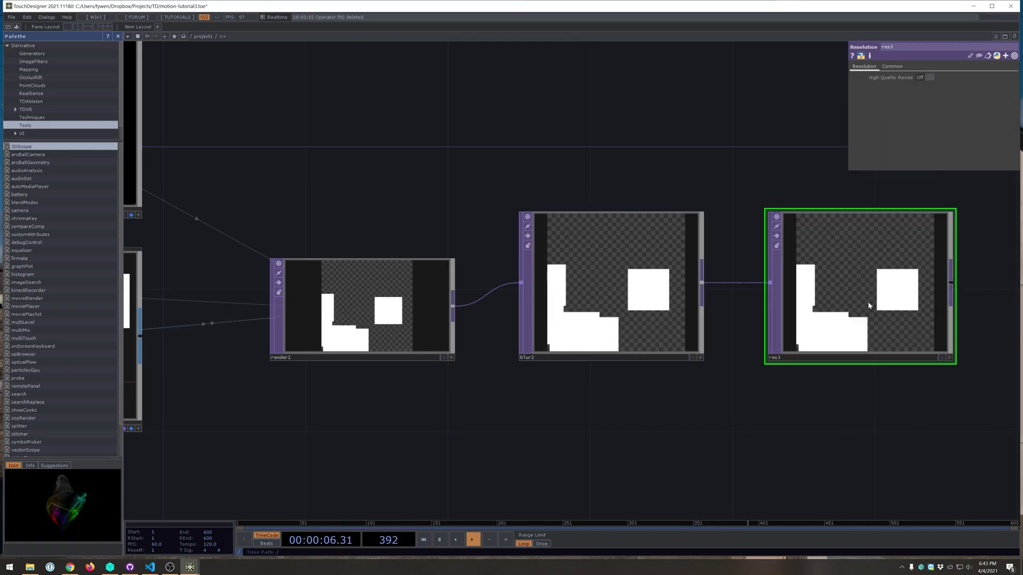
- Increase the Filter Size of the Blur TOP after the render and set its Pre-Shrink to 2
left_click(663, 280)
left_click_drag(957, 114, 973, 114)
scroll(735, 216, "up", 3)
left_click_drag(633, 425, 418, 380)
left_click_drag(973, 112, 983, 112)
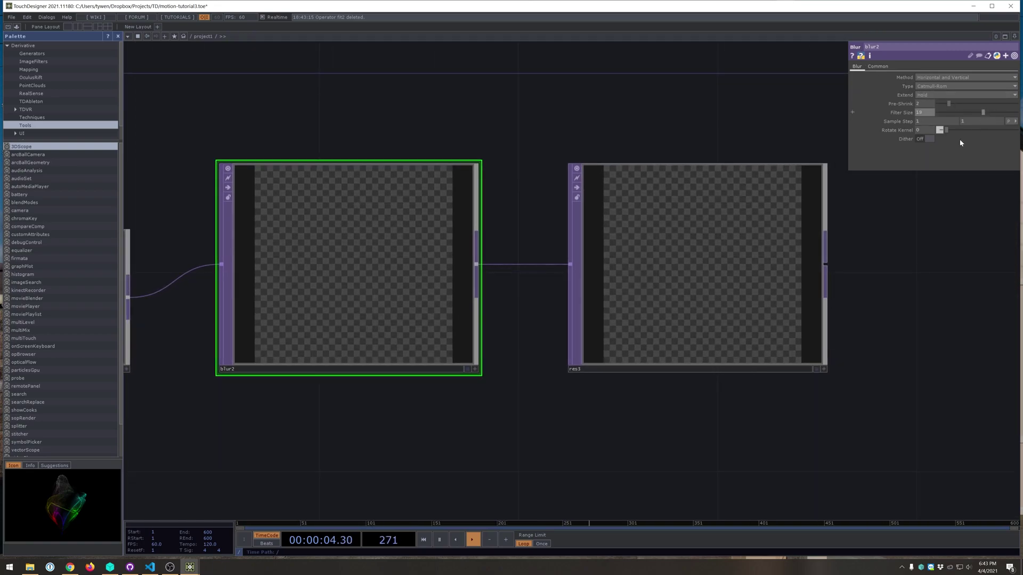
- Give the new Resolution TOP a custom output resolution of 32 by 32
left_click(680, 274)
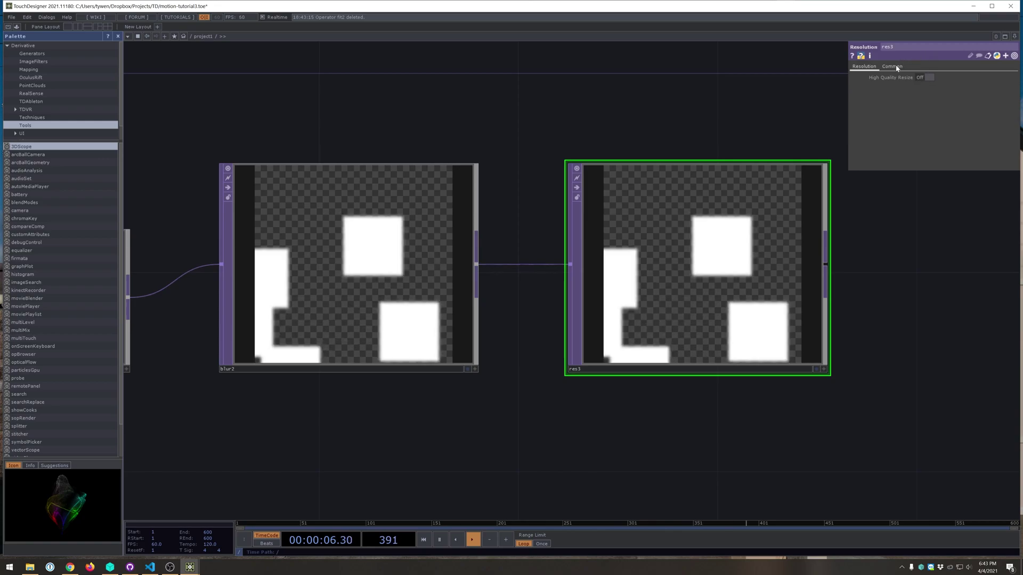
left_click(935, 79)
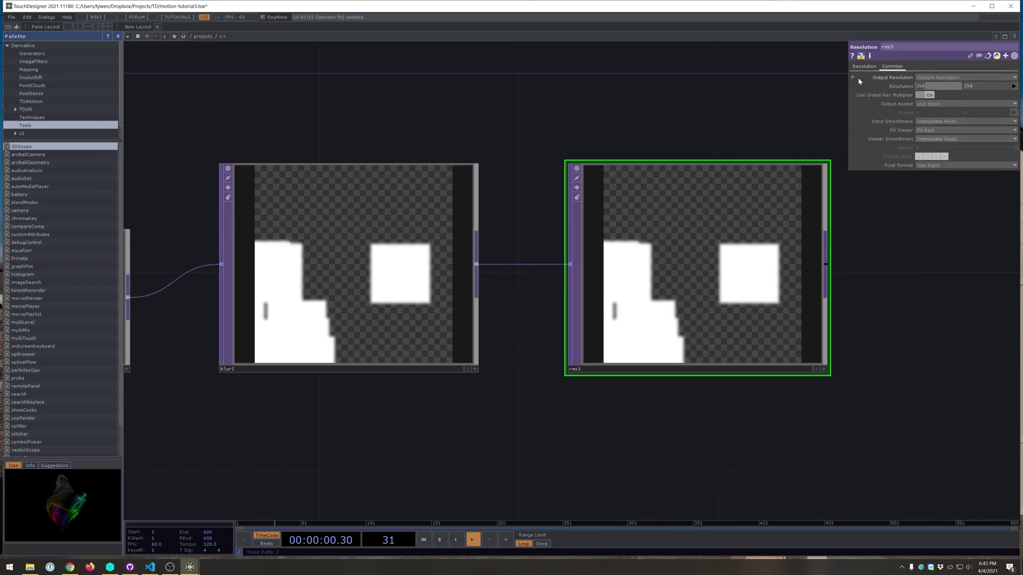
type("32")
key("Tab")
type("32")
key("Return")
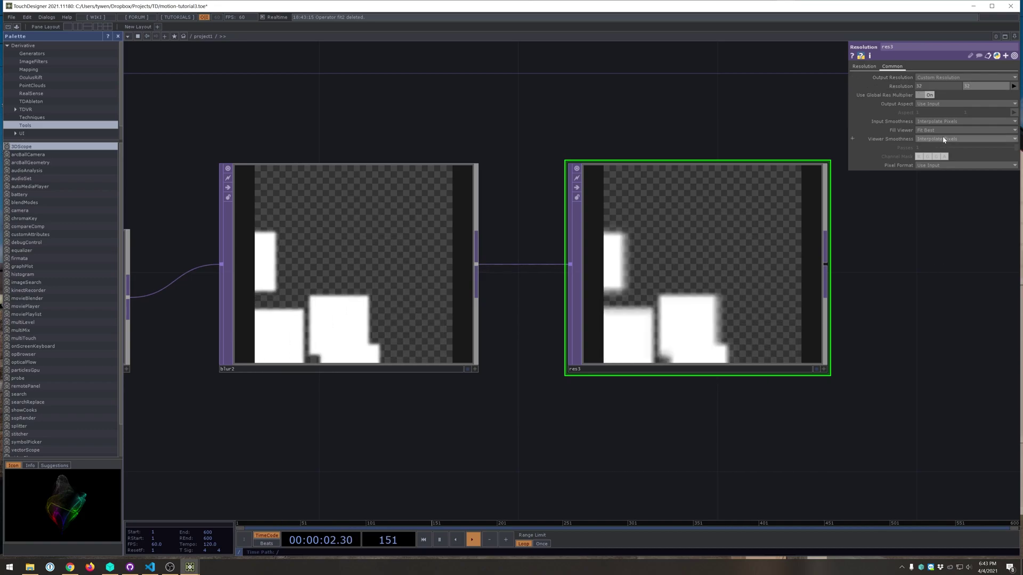
- Set both Input Smoothness and Viewer Smoothness of the 32 by 32 Resolution TOP to Nearest Pixel
left_click(951, 122)
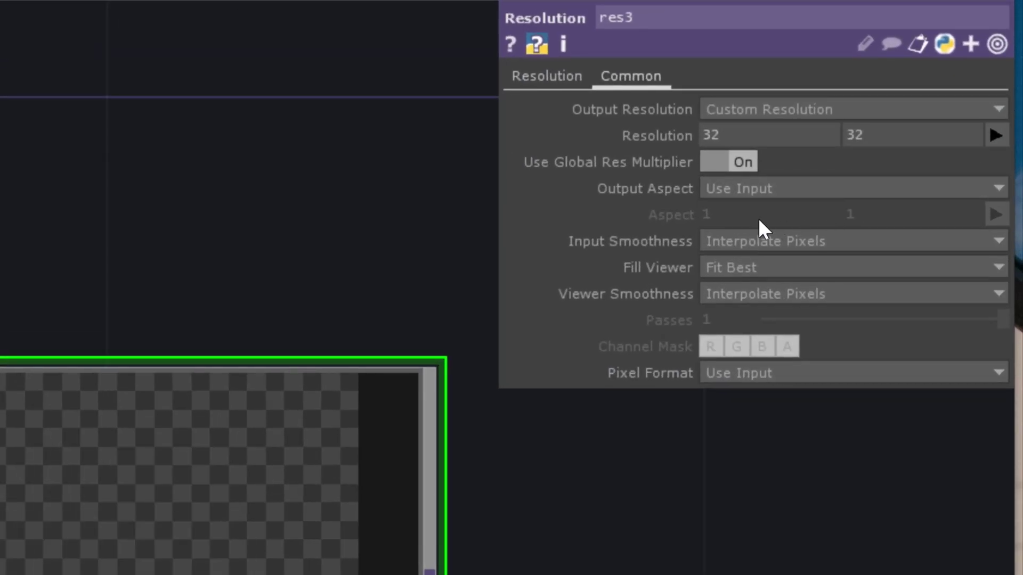
left_click(765, 243)
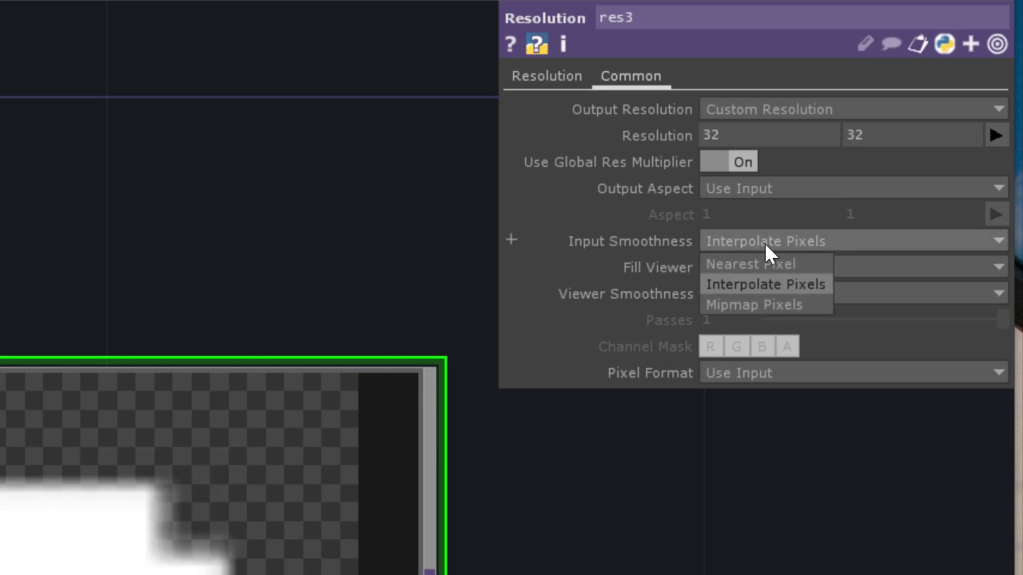
left_click(762, 264)
left_click(772, 293)
left_click(751, 314)
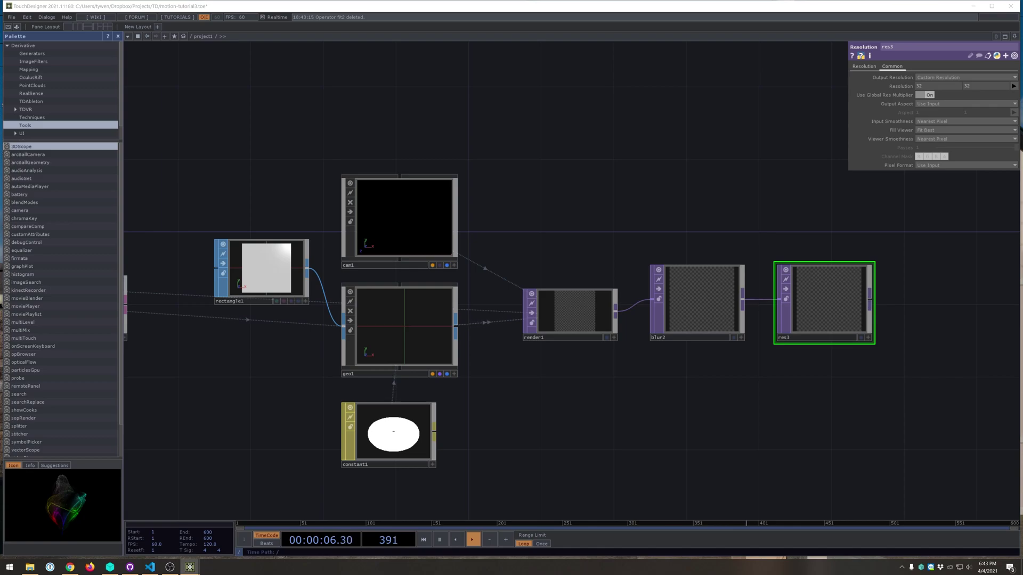
- Add a Composite TOP fed by the pixelated Resolution TOP, placing it above the end of the chain
left_click_drag(899, 318, 706, 355)
left_click(678, 337)
key("Tab")
type("com")
key("Return")
left_click(769, 247)
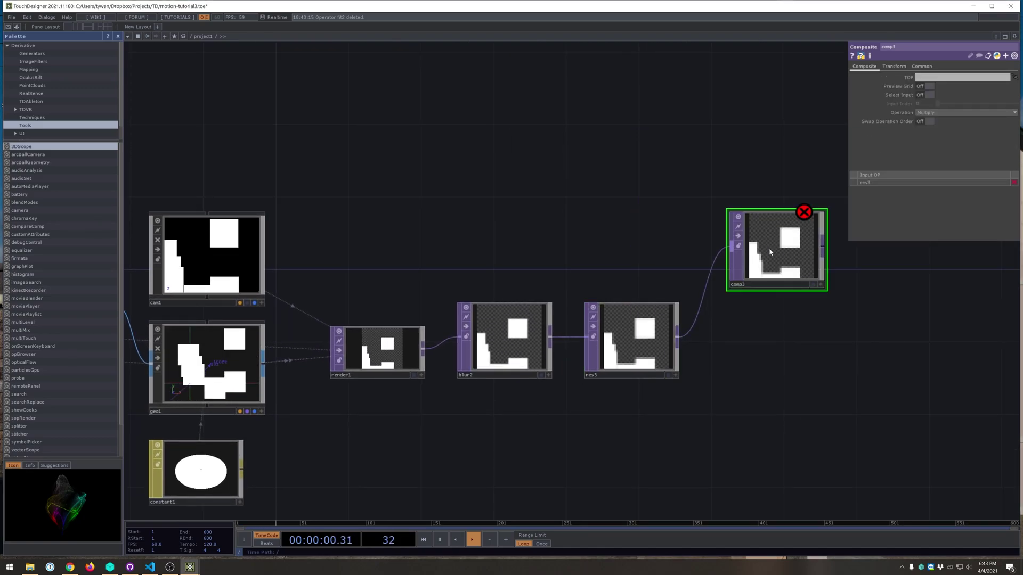
scroll(768, 245, "up", 5)
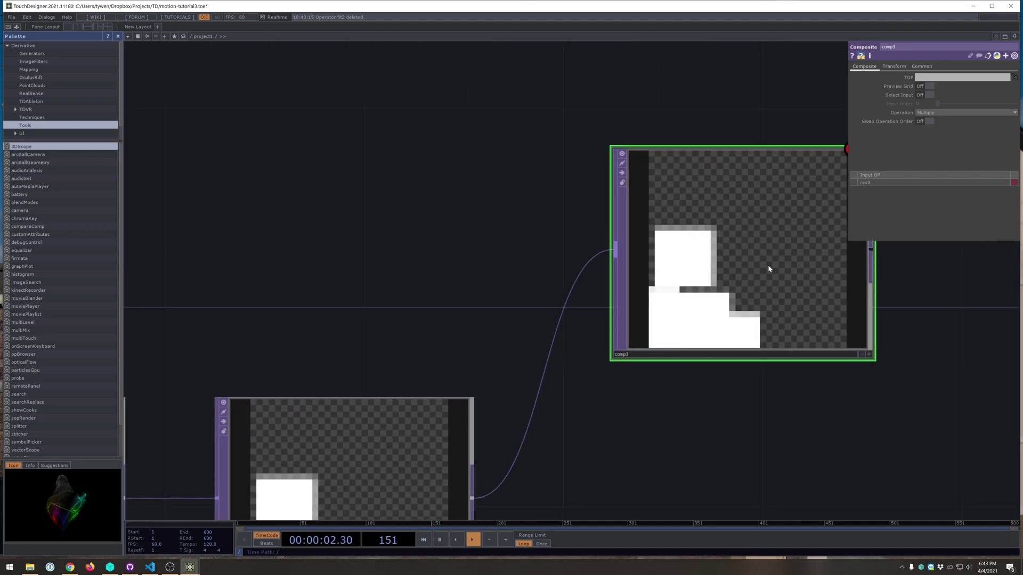
- Connect the webcam's Null TOP to the new Composite TOP as its second input
scroll(746, 235, "down", 6)
left_click_drag(563, 164, 695, 165)
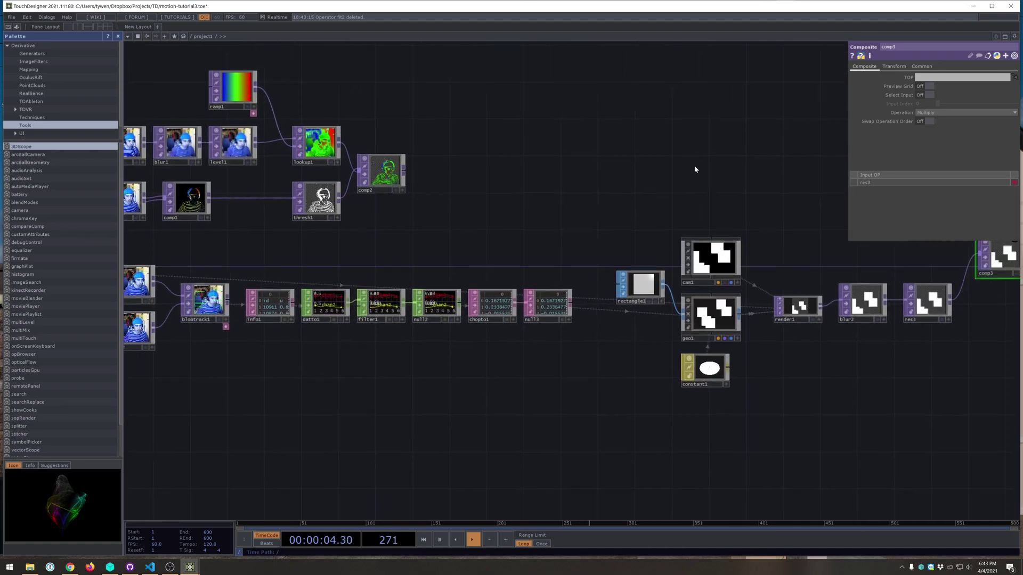
left_click_drag(330, 243, 522, 233)
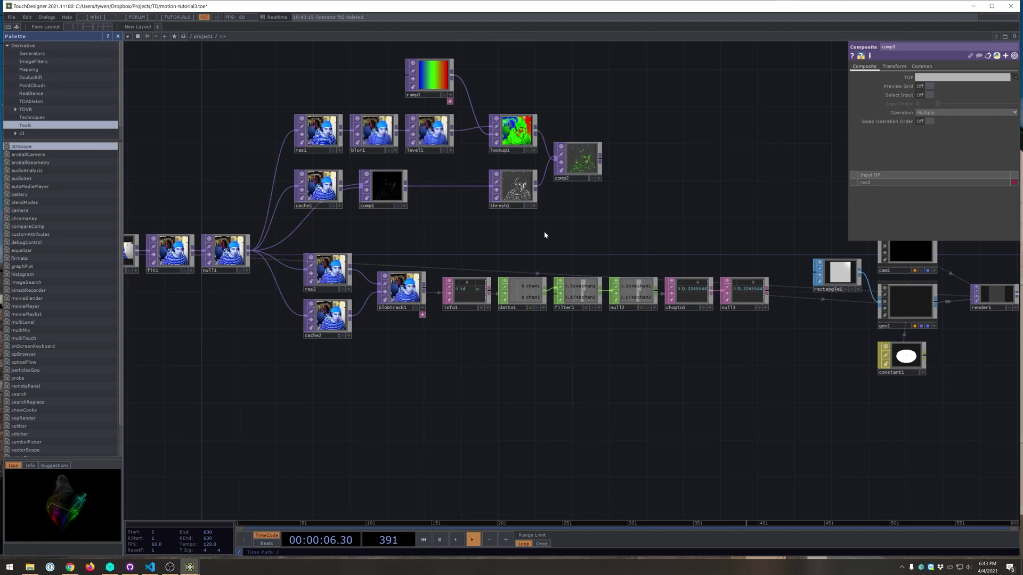
scroll(501, 403, "down", 5)
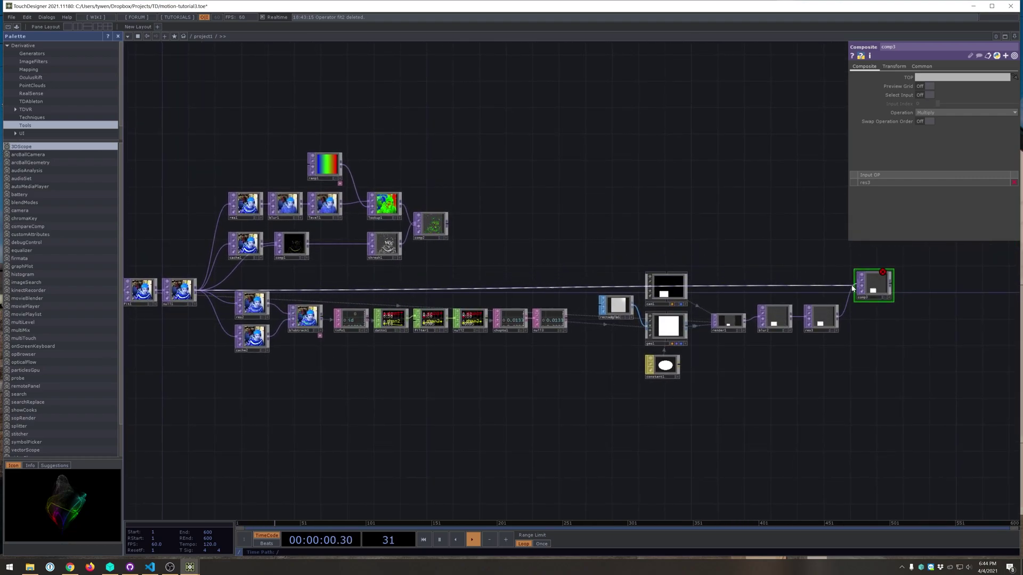
scroll(932, 358, "up", 10)
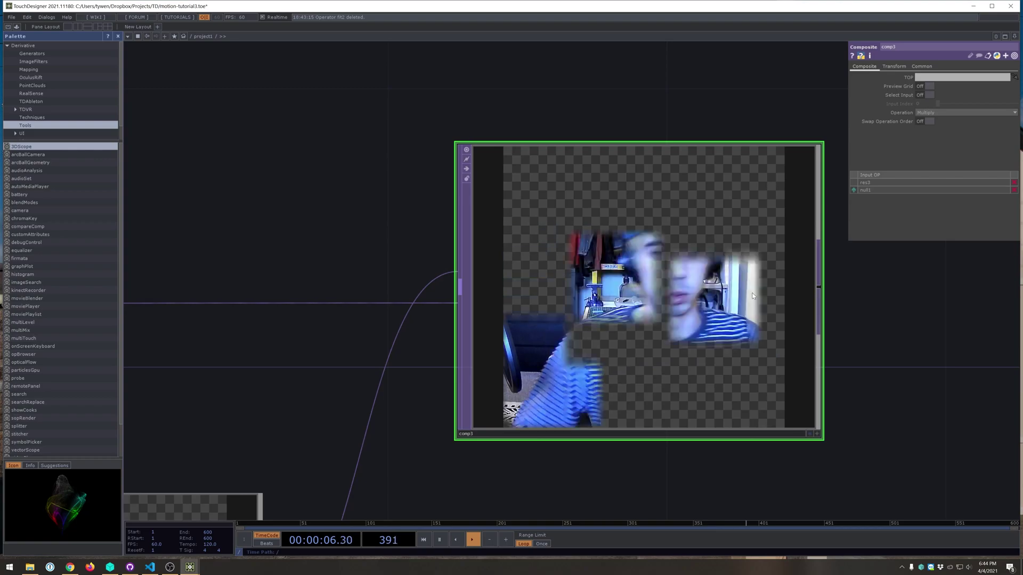
- Set both Input Smoothness and Viewer Smoothness of the new Composite TOP to Nearest Pixel
left_click(947, 112)
left_click(922, 66)
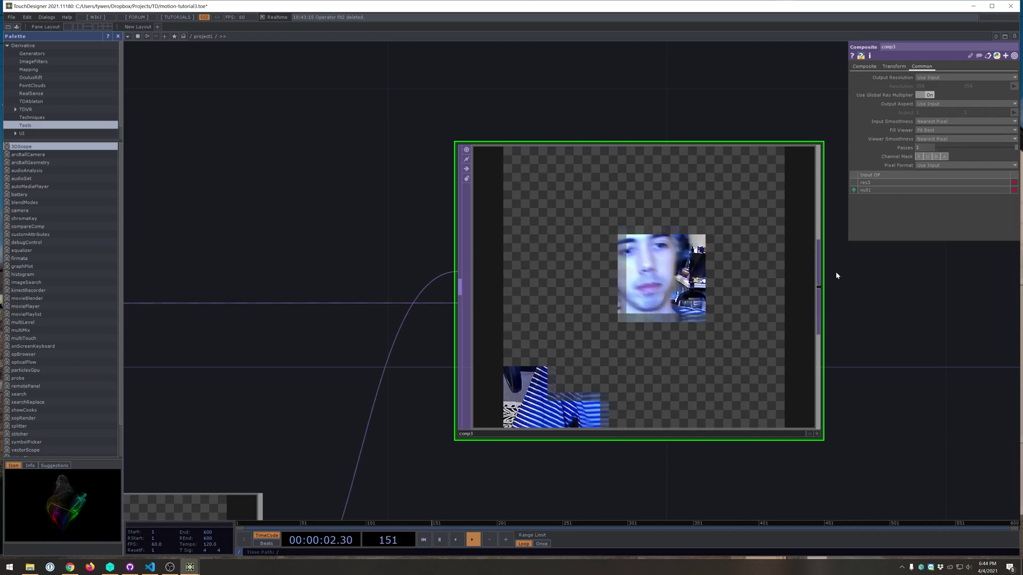
scroll(735, 317, "down", 5)
scroll(786, 377, "up", 3)
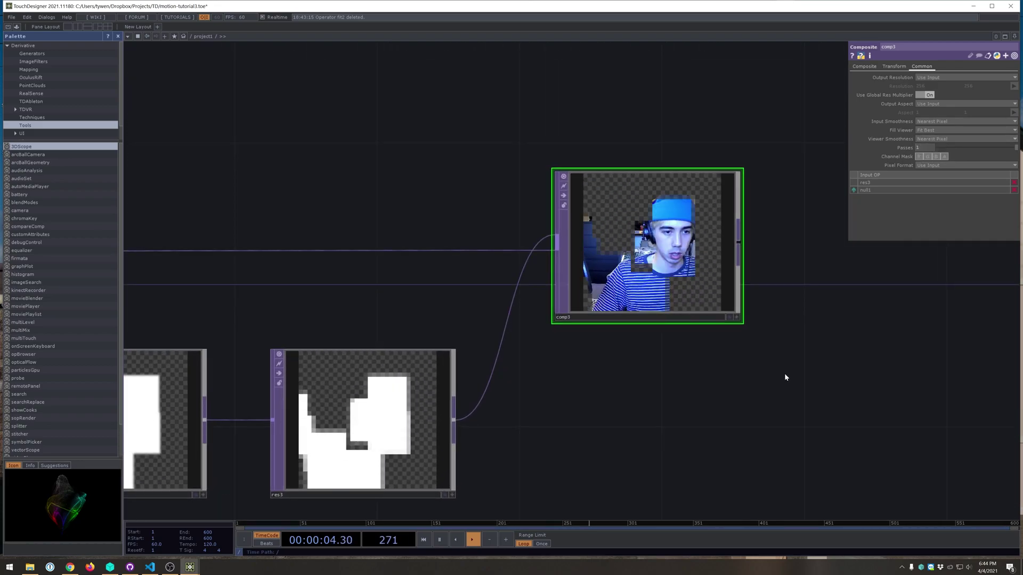
scroll(785, 377, "down", 4)
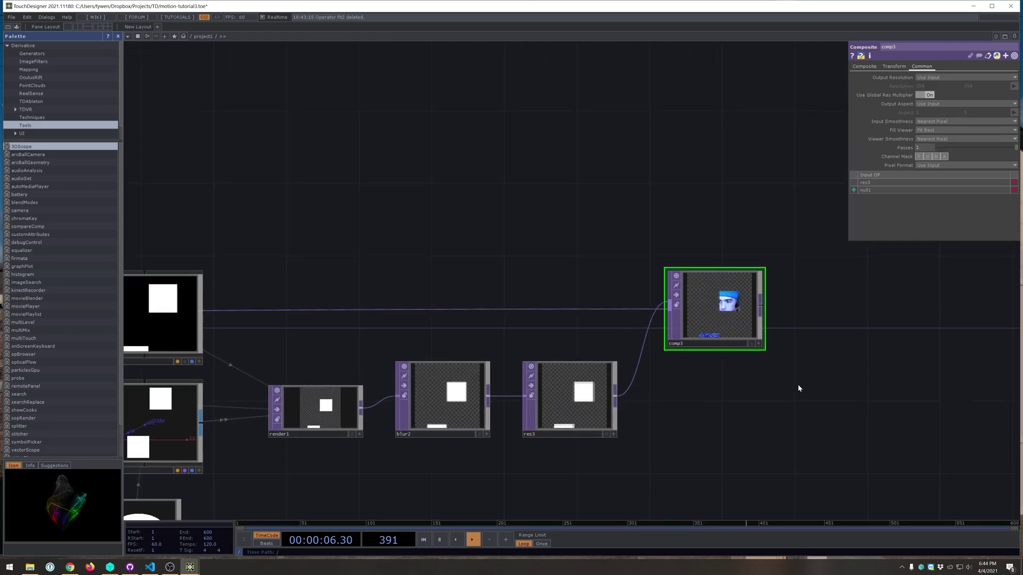
left_click_drag(742, 405, 738, 407)
scroll(738, 407, "up", 3)
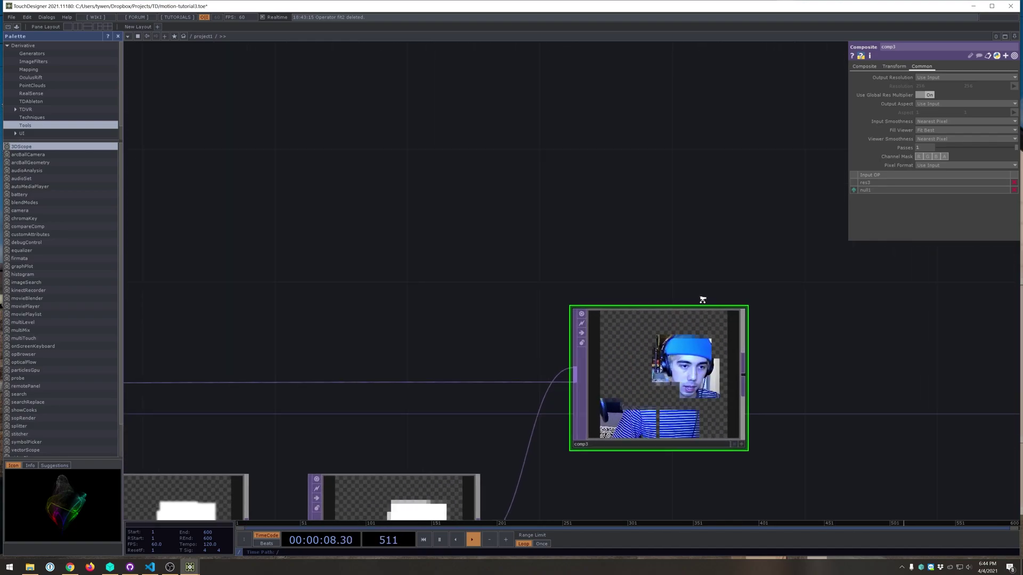
- Add a Feedback TOP fed by the Composite TOP, placing it just after and below it
left_click_drag(777, 361, 726, 306)
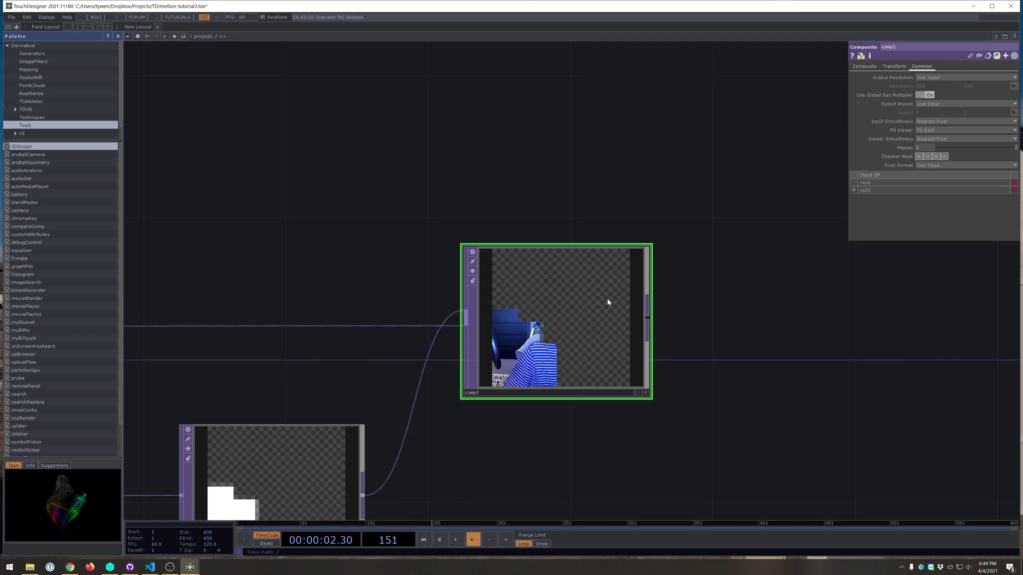
scroll(704, 382, "down", 2)
left_click_drag(695, 378, 676, 397)
right_click(591, 288)
type("fe")
key("Return")
left_click(677, 320)
left_click_drag(861, 358, 747, 252)
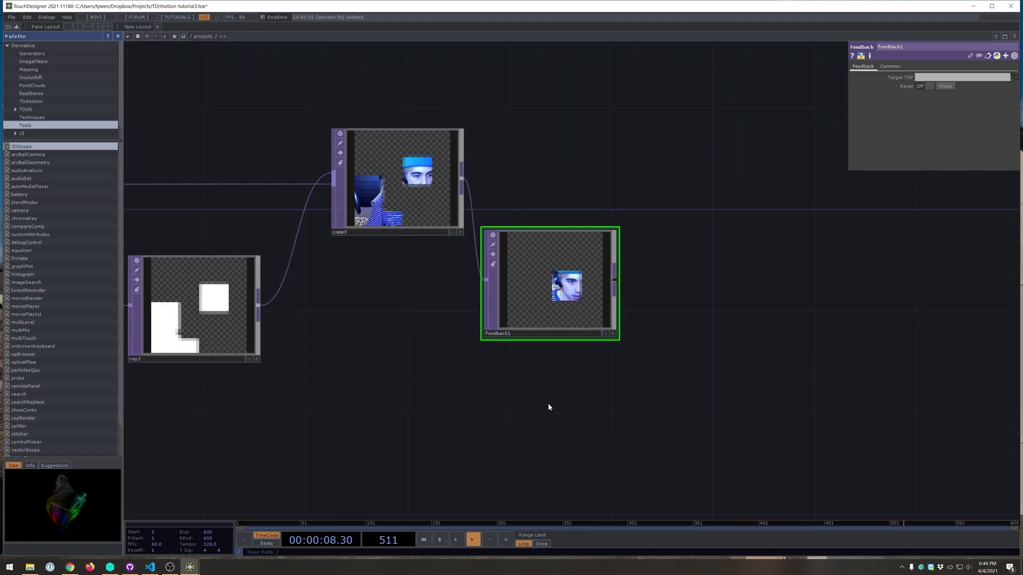
- Add a Keyboard In CHOP below the Feedback TOP
key("Tab")
type("key")
left_click(469, 308)
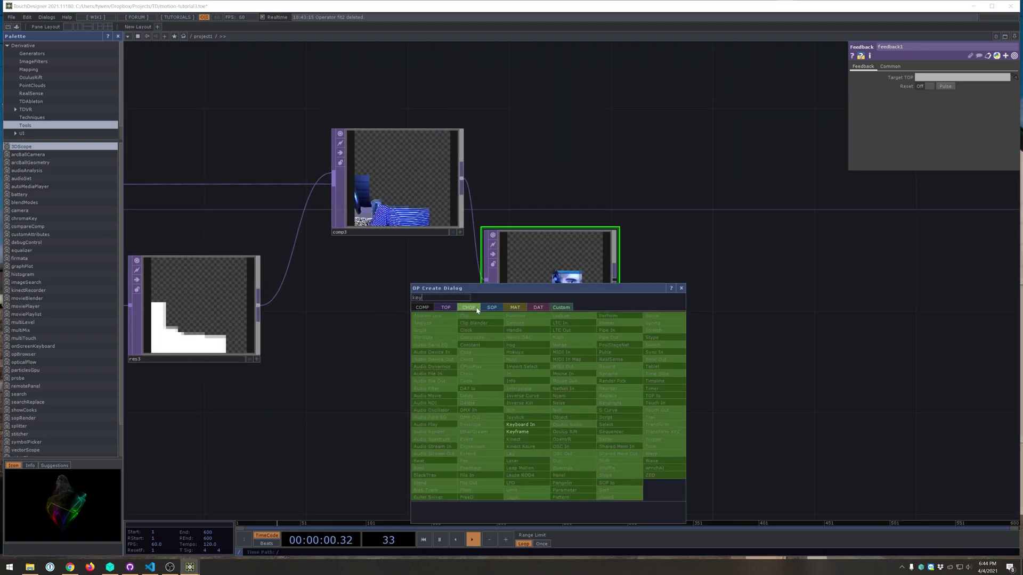
left_click(520, 424)
left_click(550, 421)
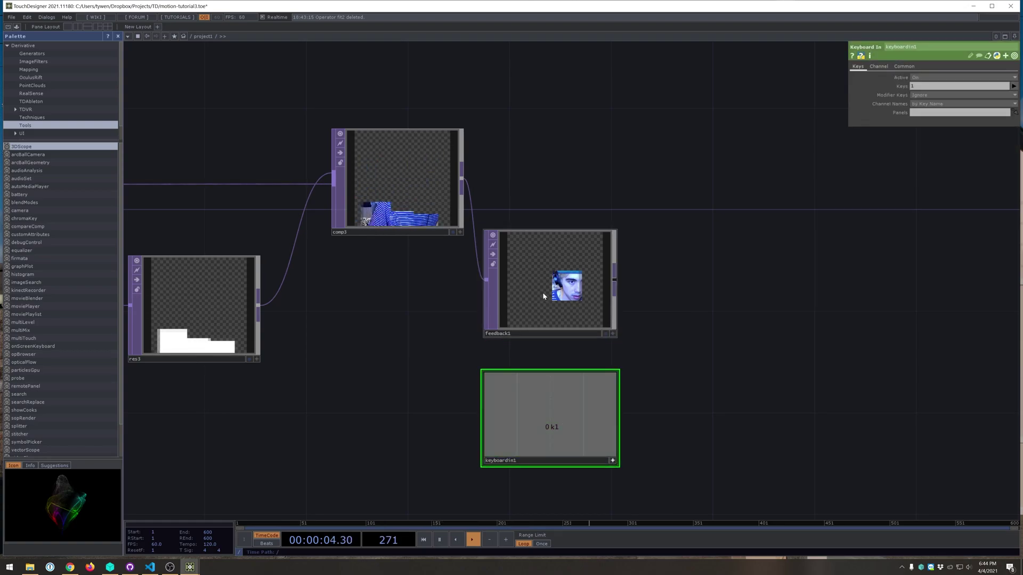
- Link the Keyboard In channel to the Feedback TOP's Reset Pulse as a CHOP Reference and trigger the reset
left_click(543, 297)
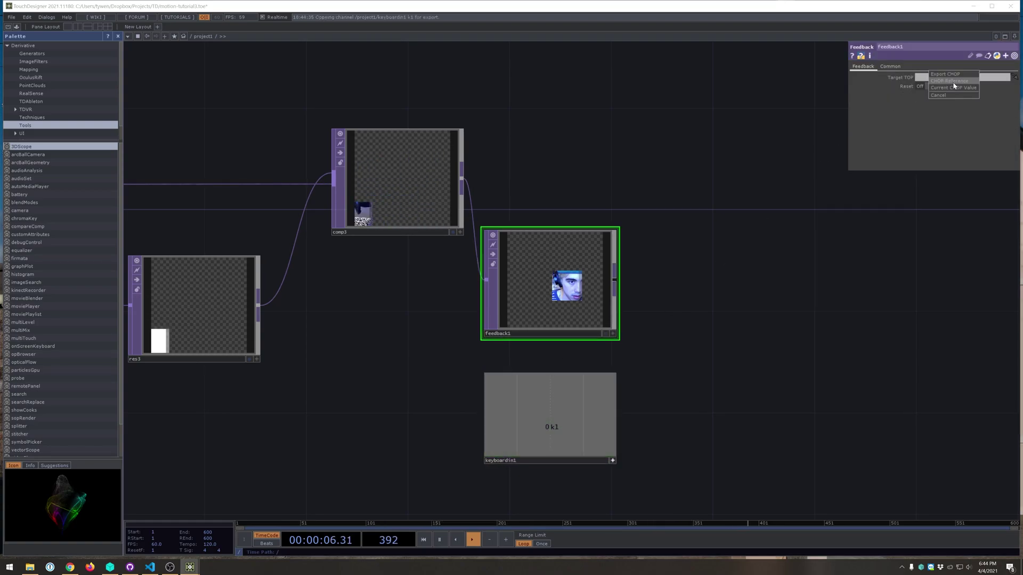
left_click_drag(673, 297, 677, 296)
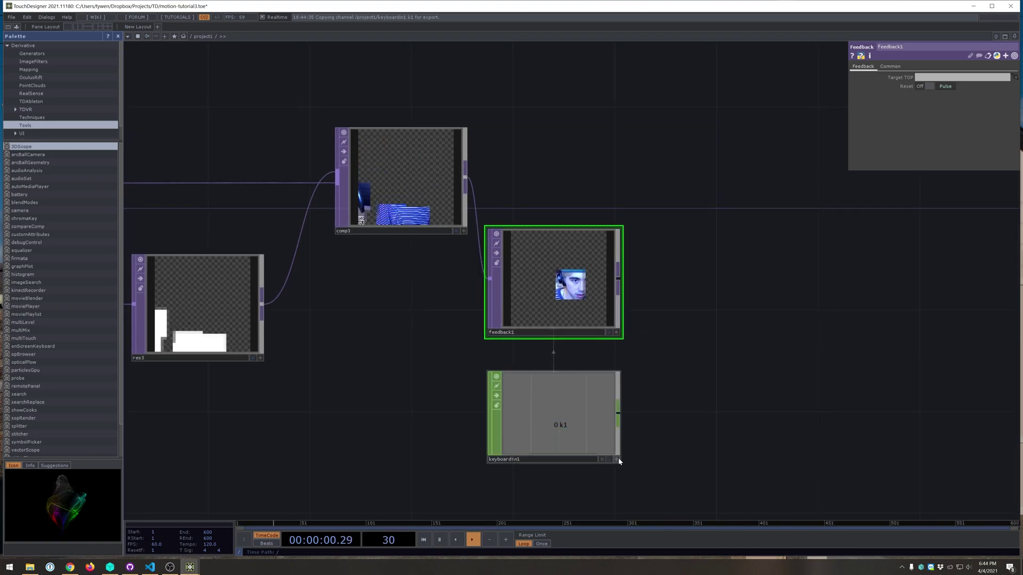
key("1")
key("1")
left_click_drag(642, 273, 586, 286)
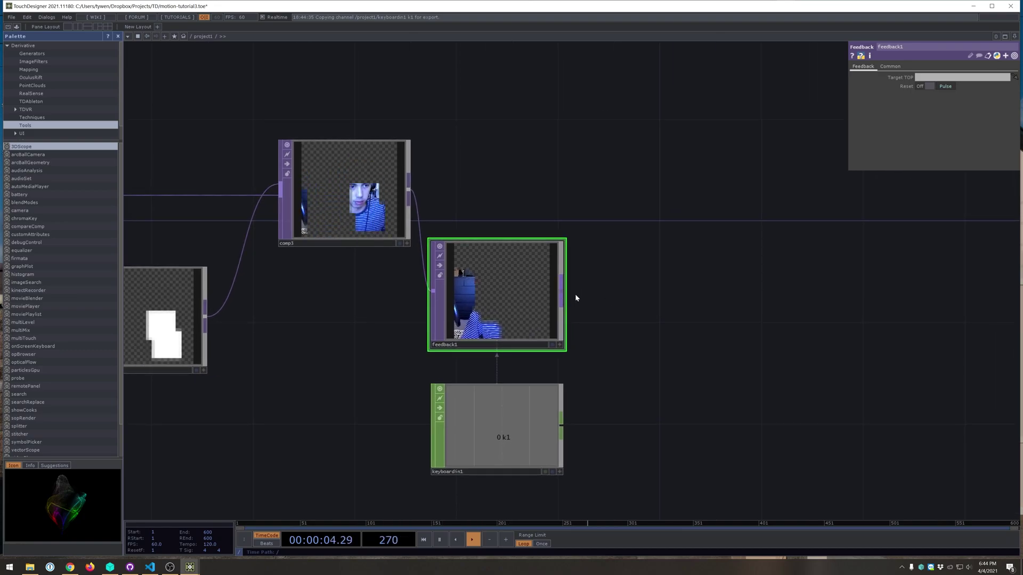
- Add a Luma Level TOP after the Feedback TOP
key("Tab")
left_click(714, 296)
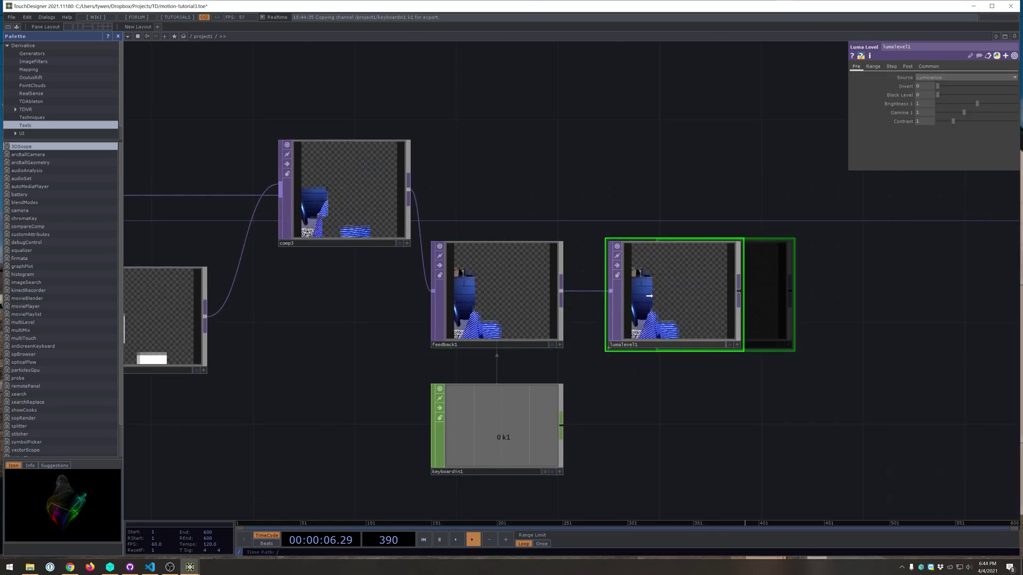
left_click(650, 296)
- Add an Over TOP fed by the Luma Level and Composite TOPs and make it the Feedback TOP's target
key("Tab")
type("c")
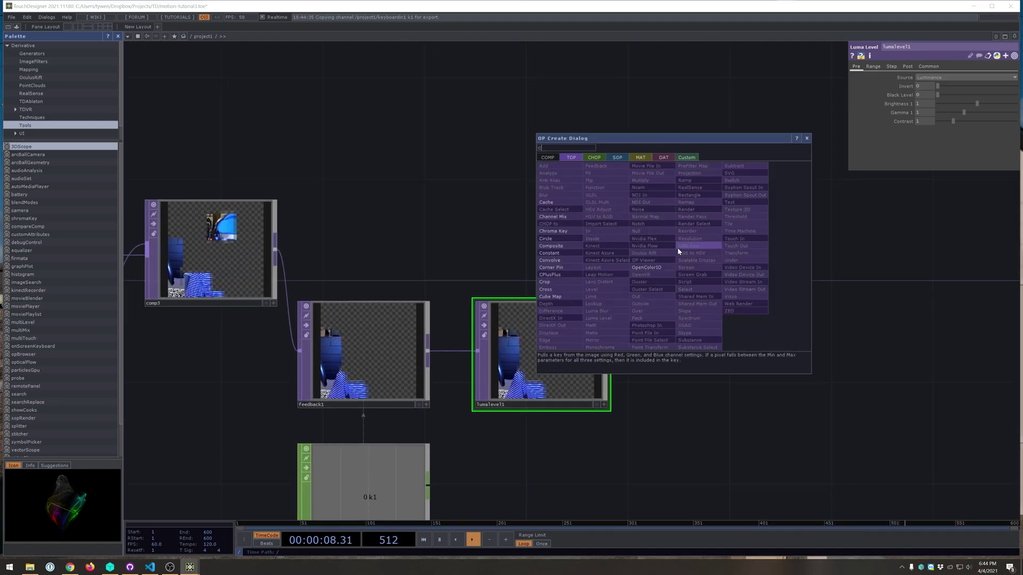
key("BackSpace")
type("over")
key("Return")
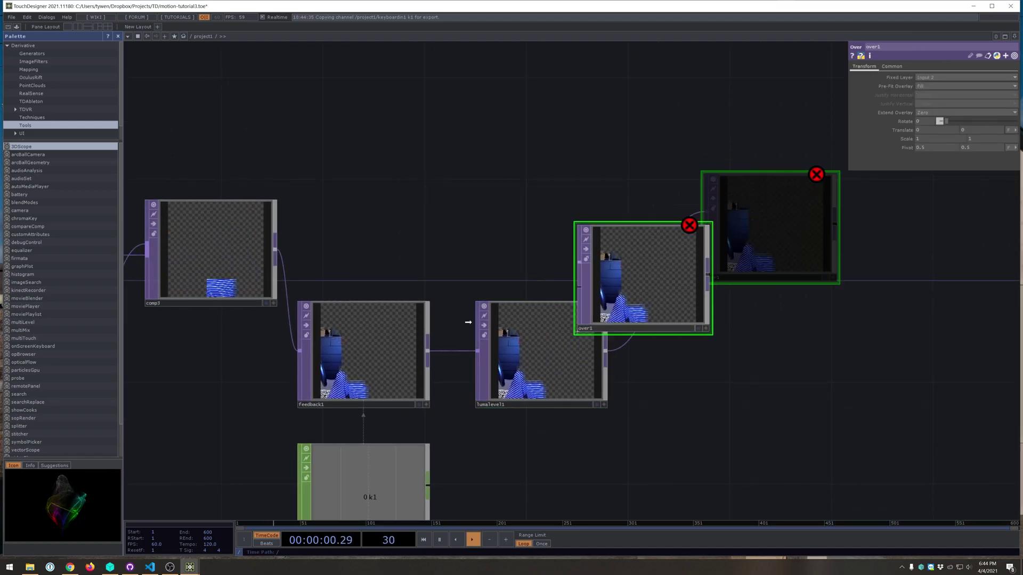
left_click_drag(467, 322, 394, 354)
left_click_drag(749, 267, 673, 267)
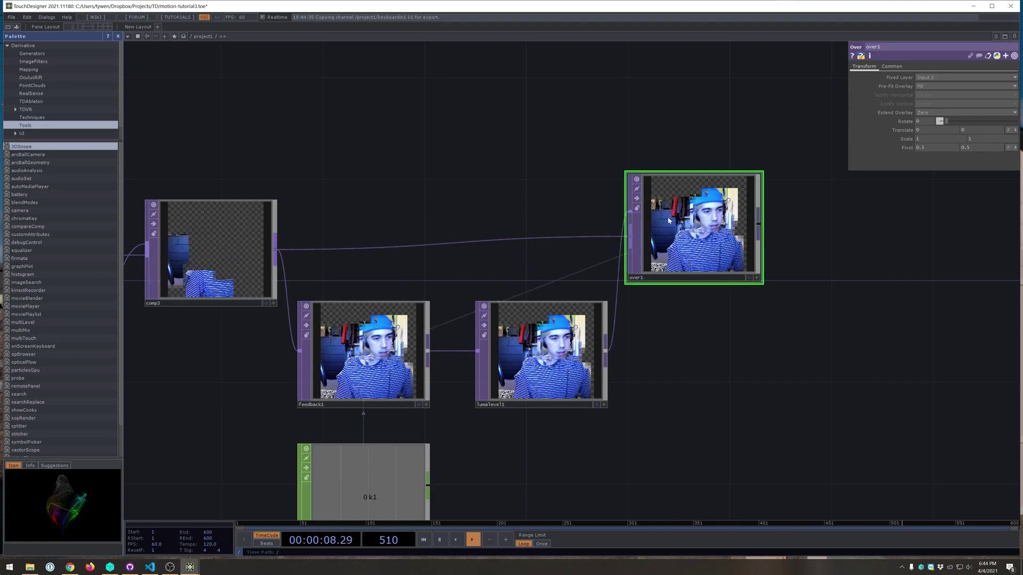
- Set the Over TOP's Fixed Layer to Input 1
left_click(940, 86)
left_click(934, 86)
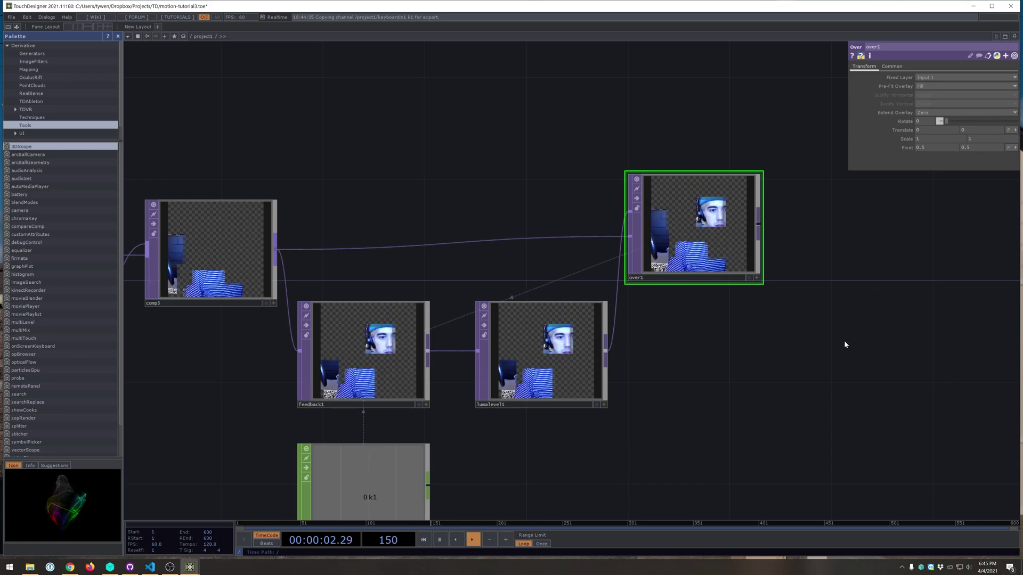
scroll(689, 328, "up", 1)
scroll(691, 320, "up", 2)
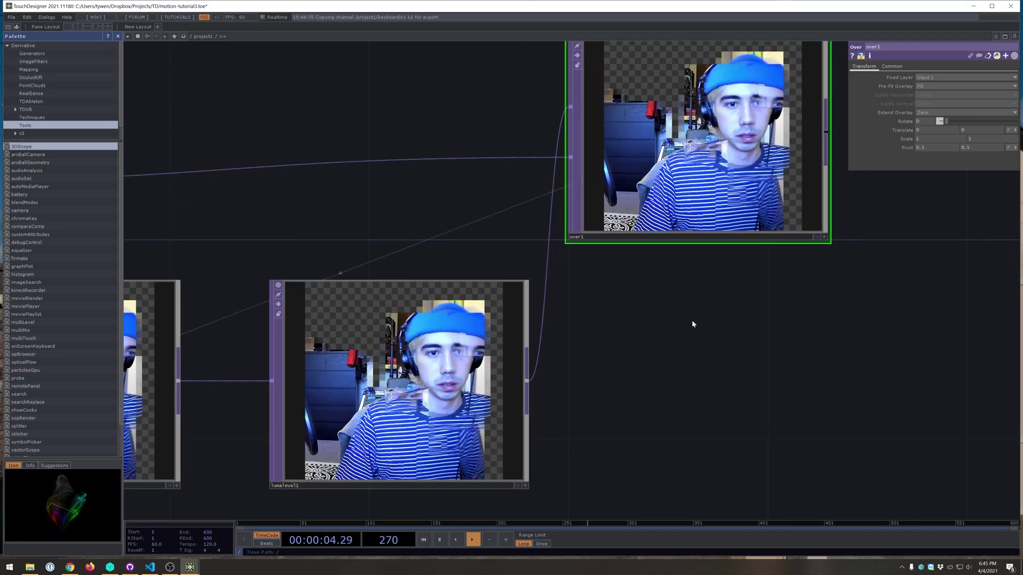
scroll(690, 316, "down", 3)
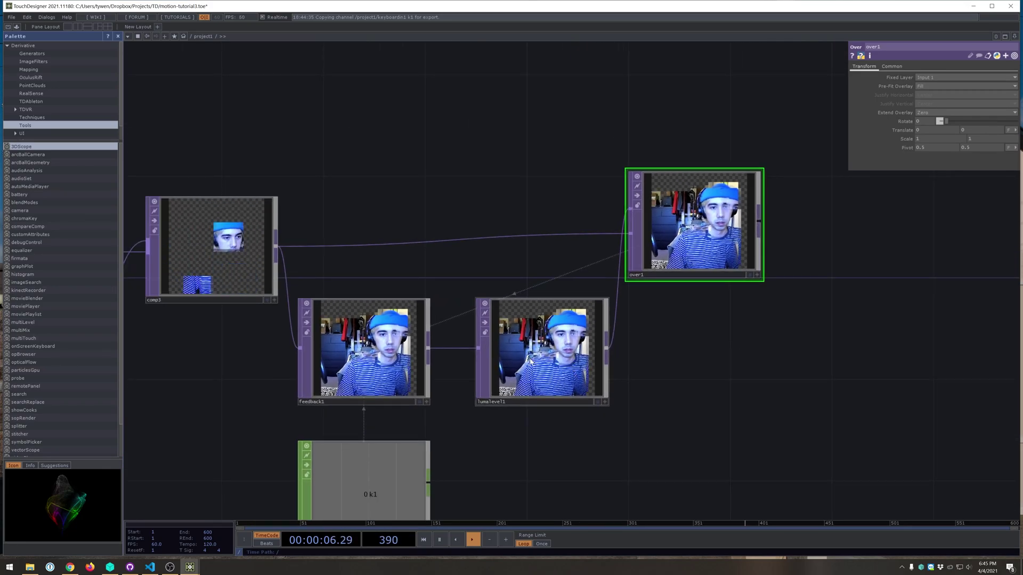
- Raise the Black Level of the Luma Level TOP to 0.01
left_click(531, 363)
scroll(612, 361, "up", 2)
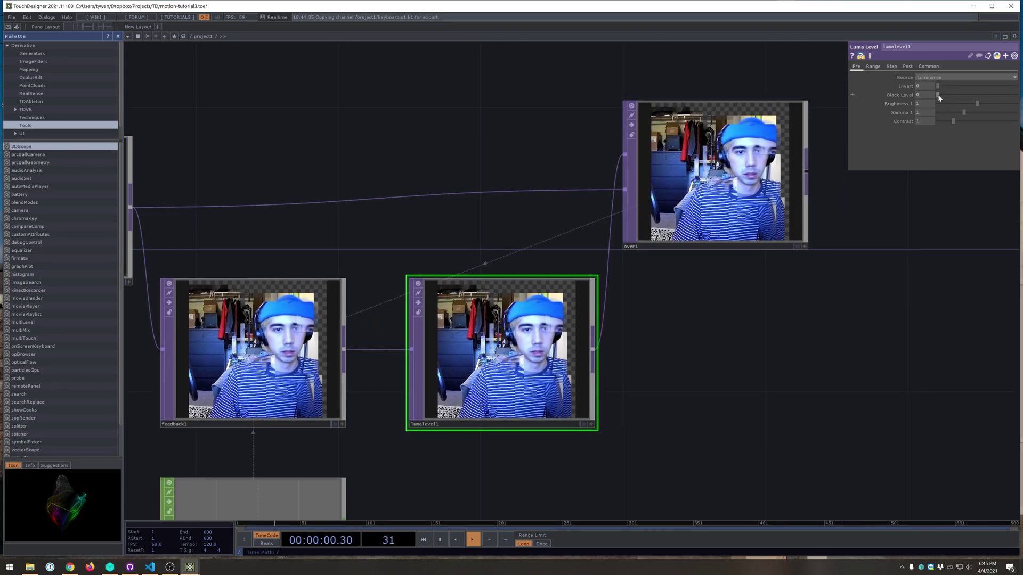
left_click_drag(939, 96, 940, 96)
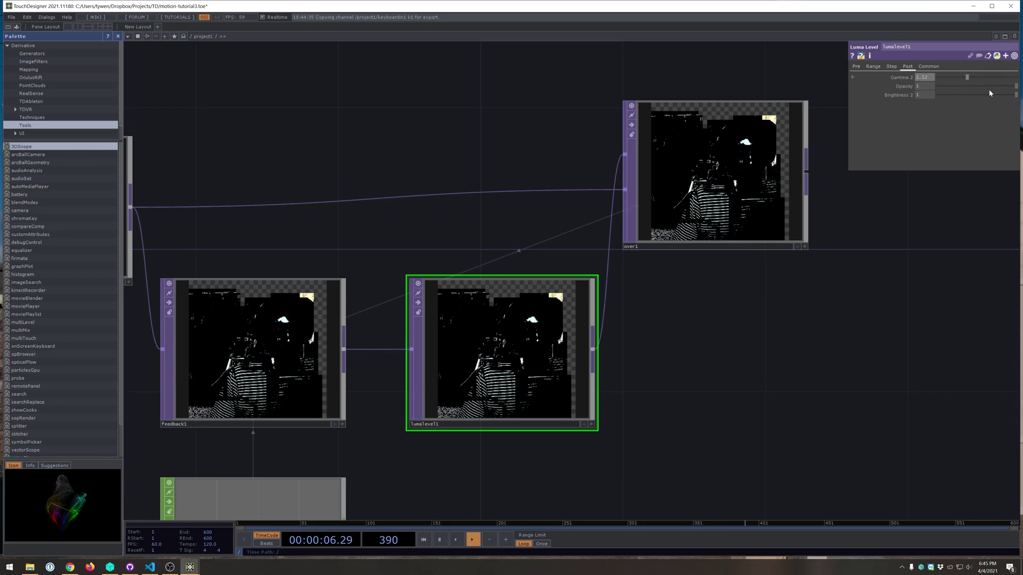
- Set the Luma Level TOP's Gamma 2 to 1.12, Brightness 2 to about 0.95 and Opacity to .99
left_click_drag(1016, 98, 1013, 96)
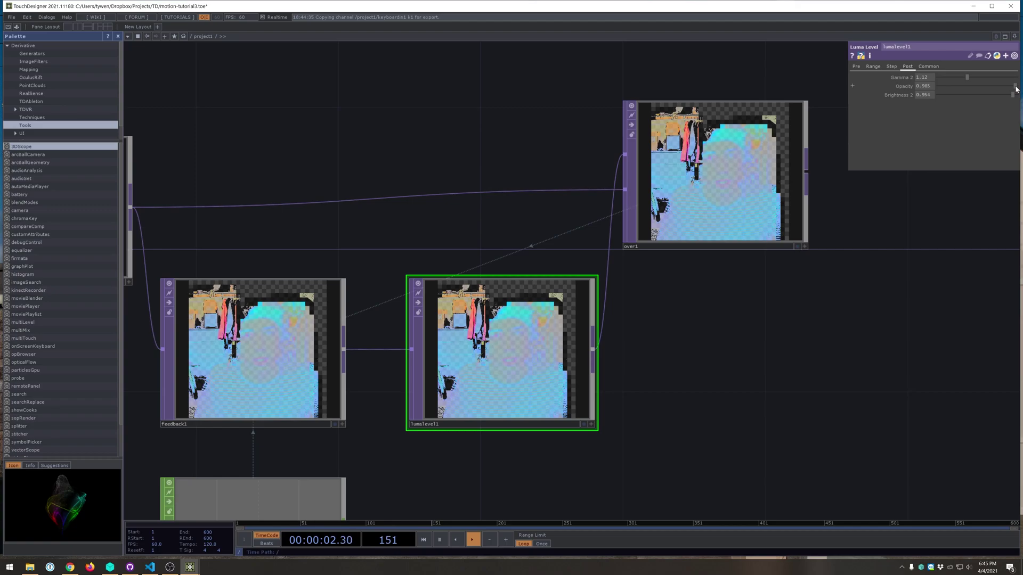
type(".99")
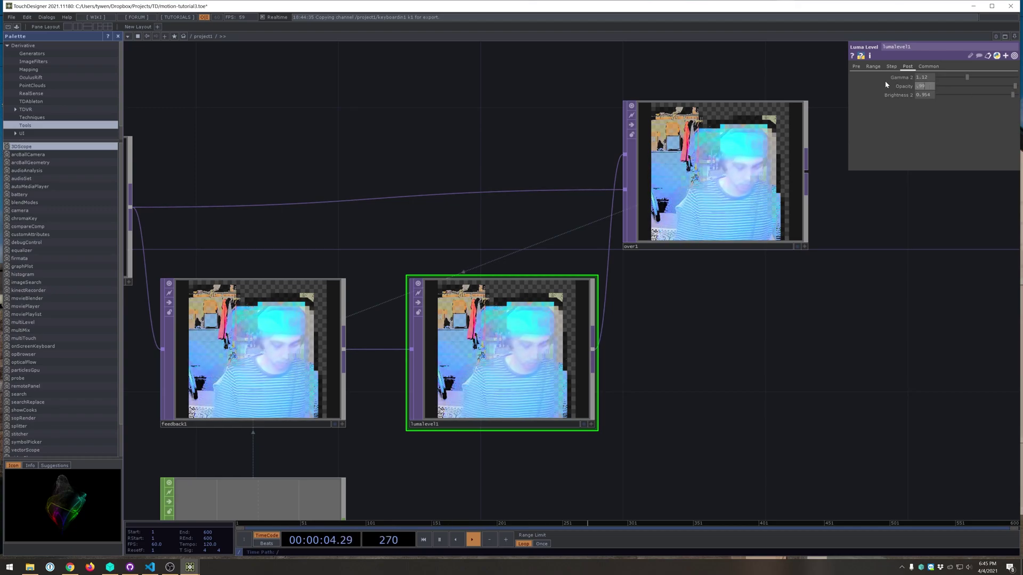
key("Return")
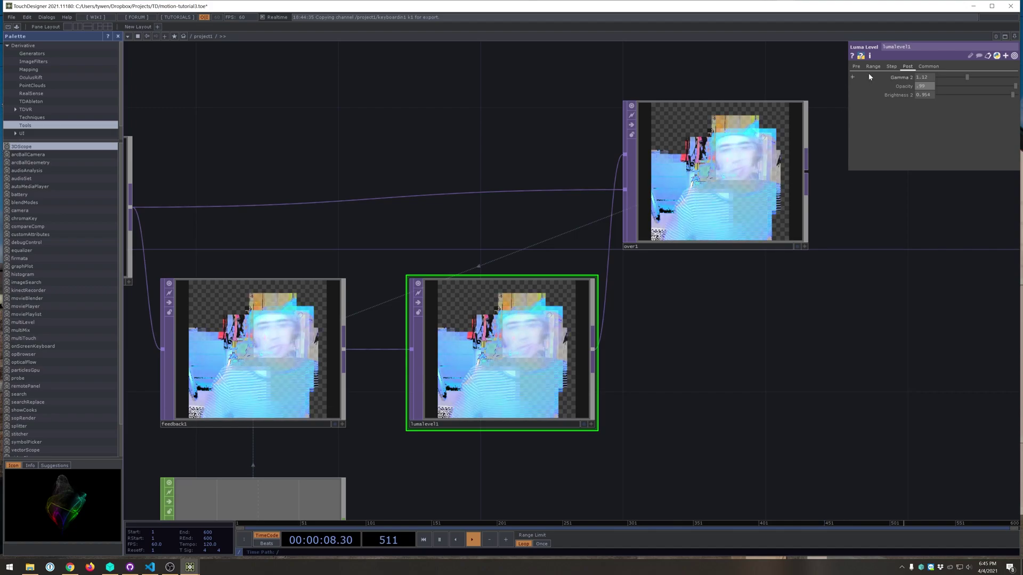
- Set the Luma Level TOP's Contrast to 1.13 and Brightness 1 to 0.99
left_click(856, 67)
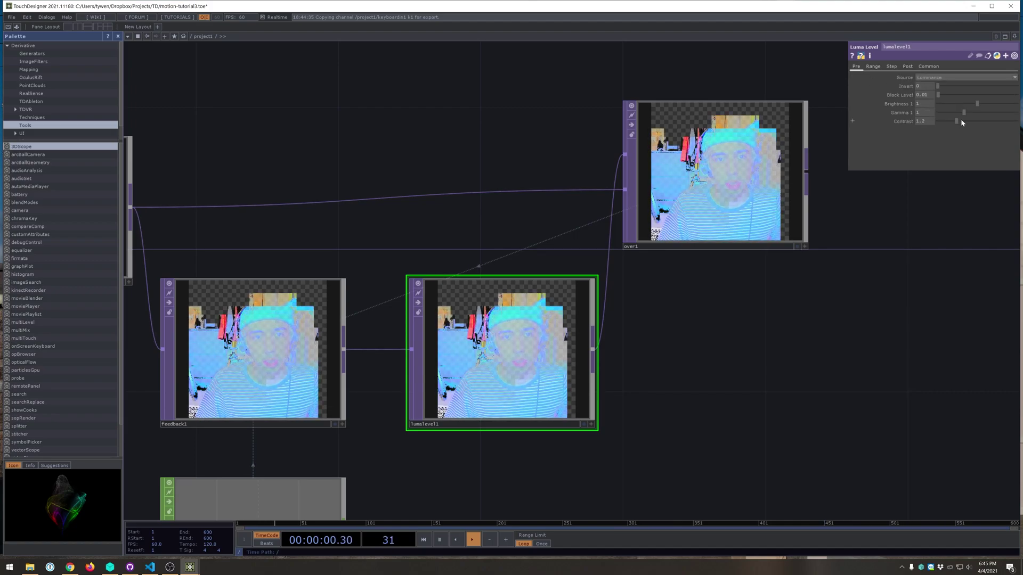
left_click_drag(954, 121, 957, 121)
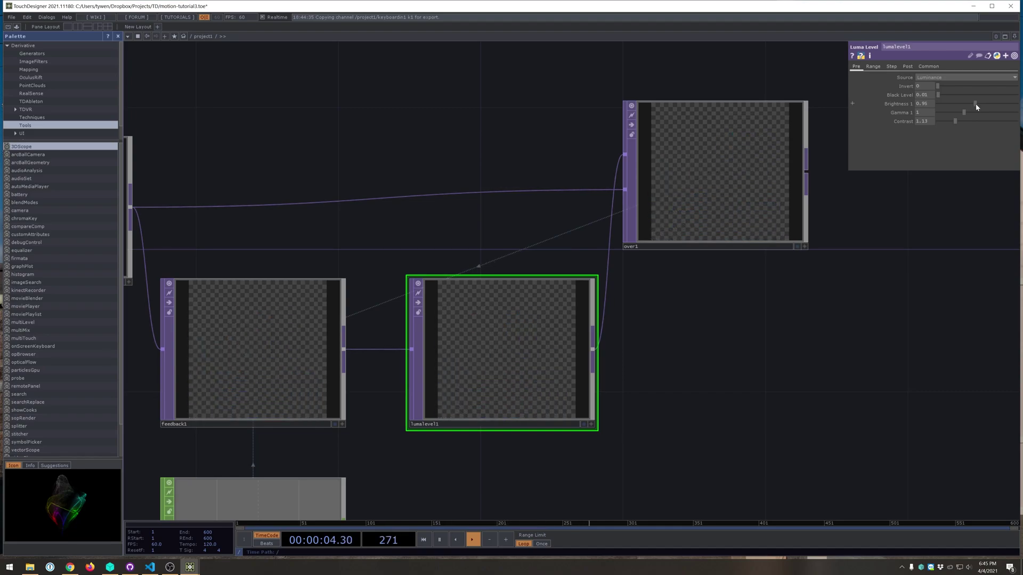
left_click(976, 103)
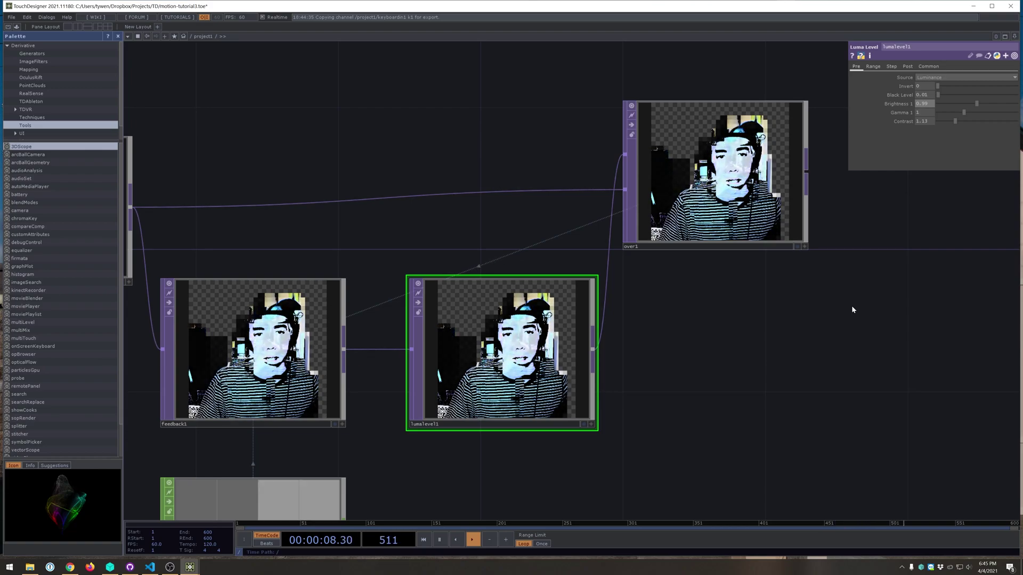
left_click_drag(798, 356, 761, 435)
left_click_drag(651, 389, 648, 396)
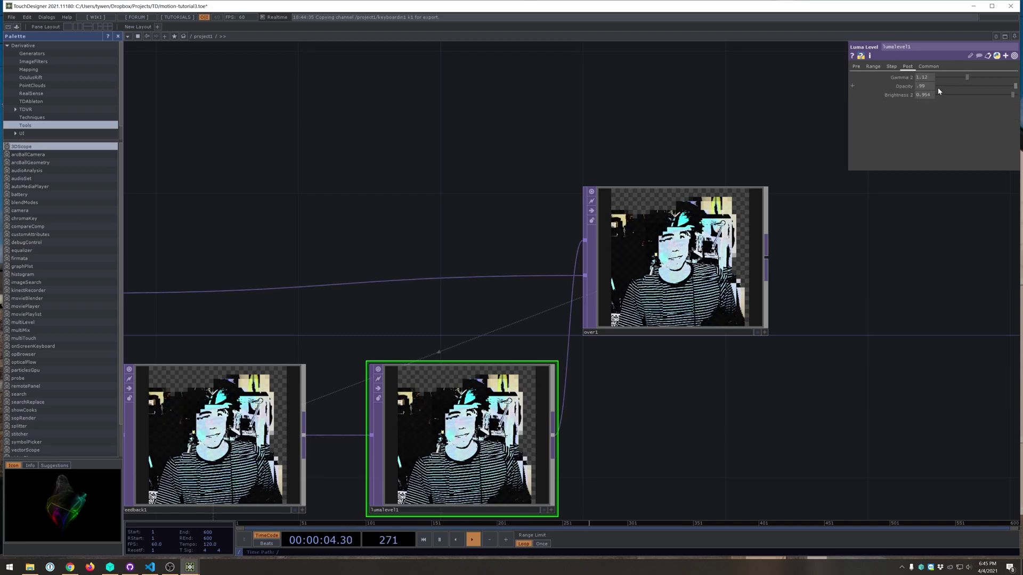
- Lower the Luma Level TOP's Gamma 2 to about 1.09 and set its Brightness 2 to .99
left_click_drag(968, 78, 966, 78)
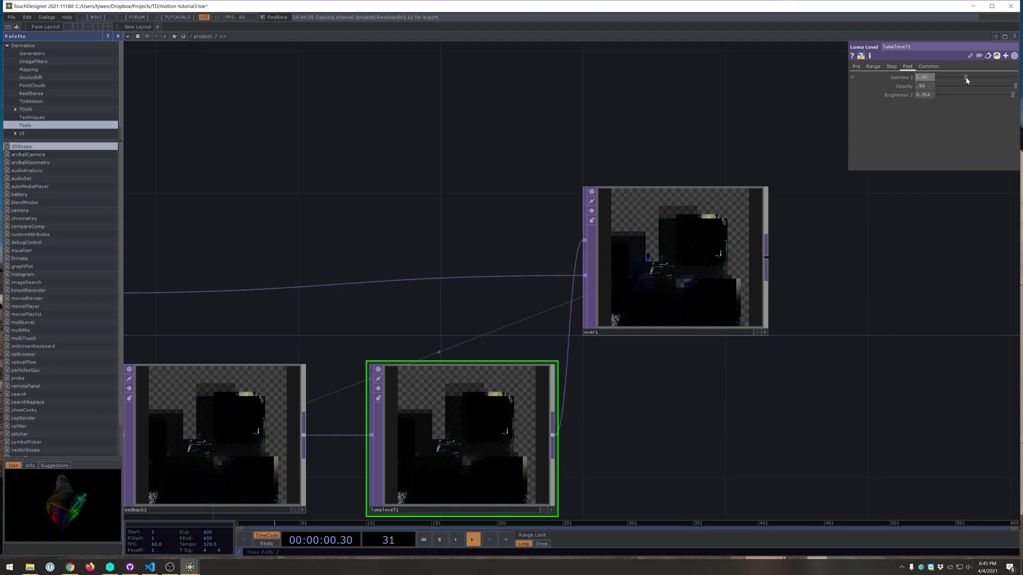
left_click_drag(966, 78, 967, 78)
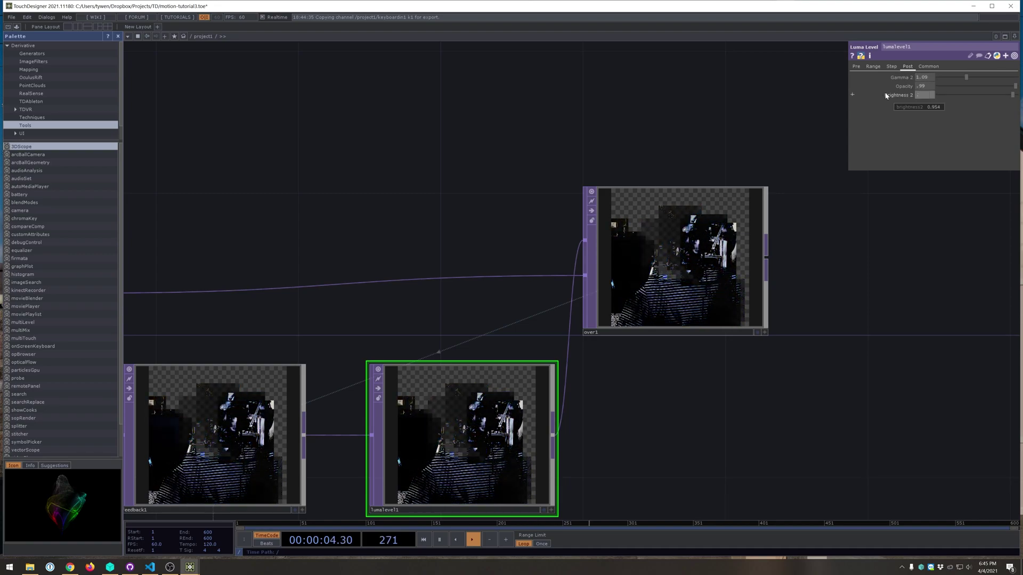
type(".99")
key("Return")
left_click_drag(763, 412, 707, 420)
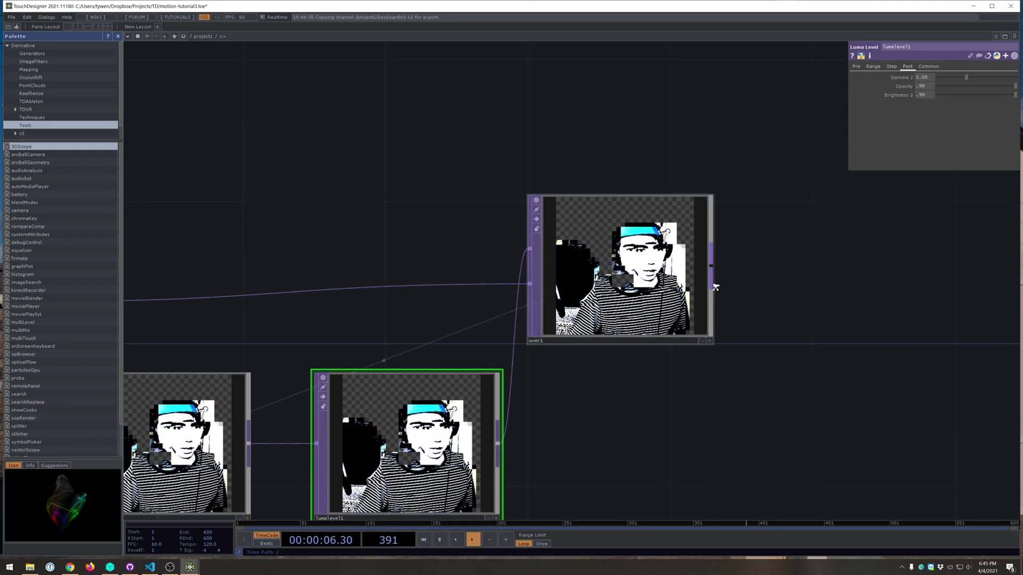
scroll(715, 286, "up", 3)
scroll(715, 286, "down", 7)
left_click_drag(822, 352, 796, 351)
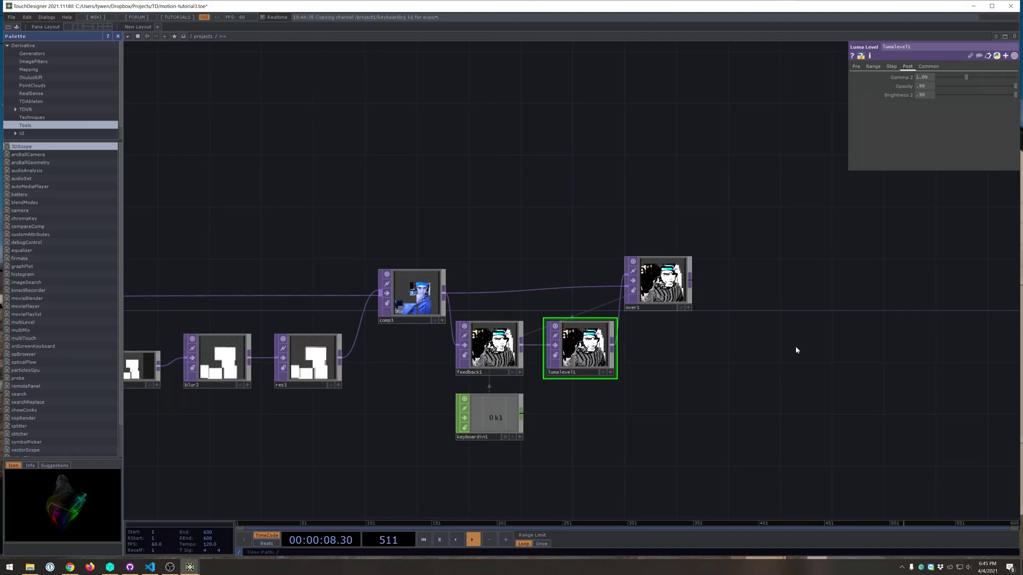
- Add a Monochrome TOP to the output of over1 and place it beside over1
scroll(690, 187, "up", 3)
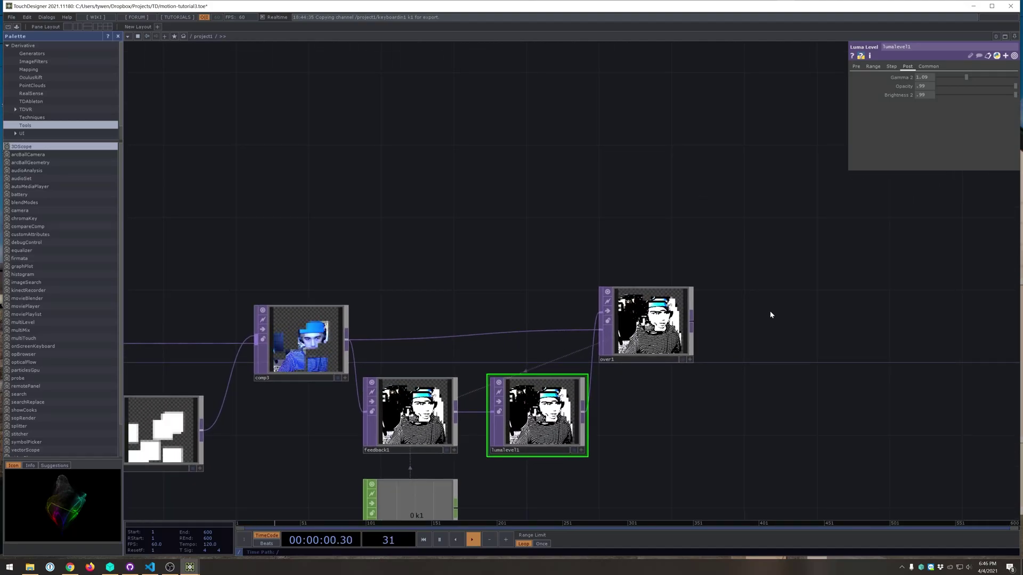
left_click_drag(772, 313, 704, 275)
scroll(704, 275, "down", 3)
scroll(653, 247, "up", 4)
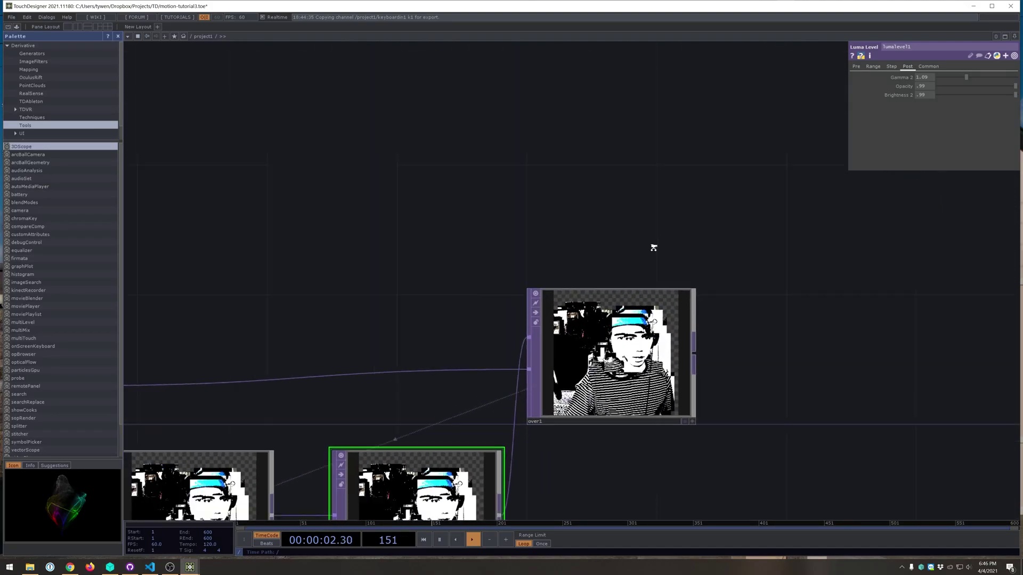
scroll(653, 247, "down", 6)
scroll(666, 278, "up", 4)
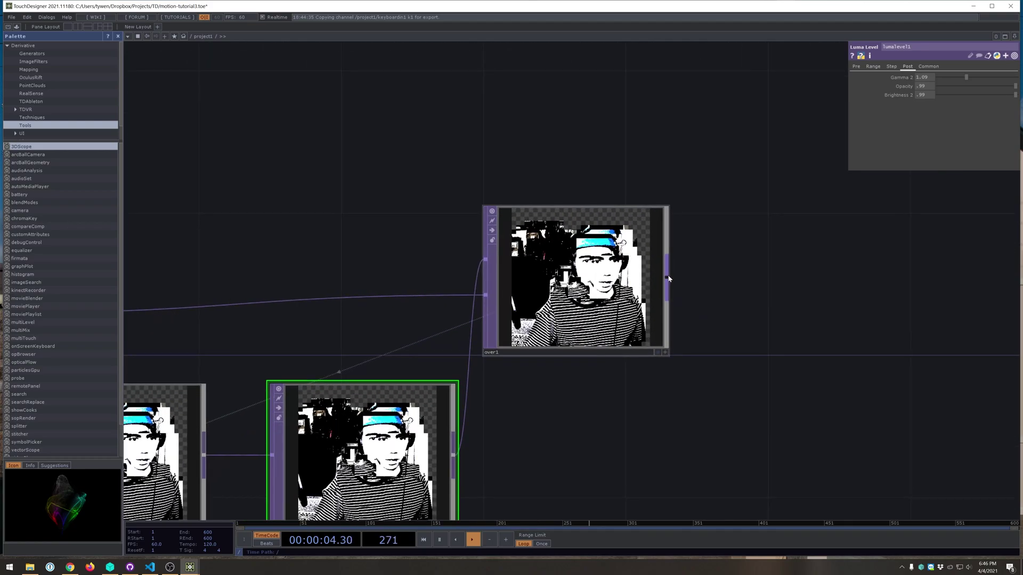
right_click(668, 279)
type("mono")
key("Return")
left_click(747, 274)
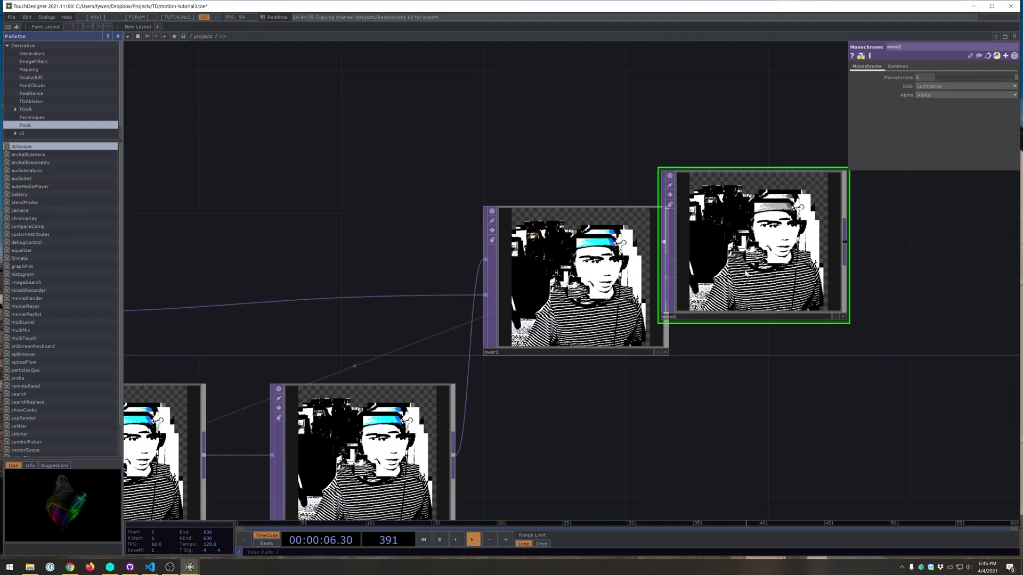
left_click_drag(747, 274, 818, 310)
left_click_drag(748, 436, 596, 434)
scroll(703, 368, "down", 2)
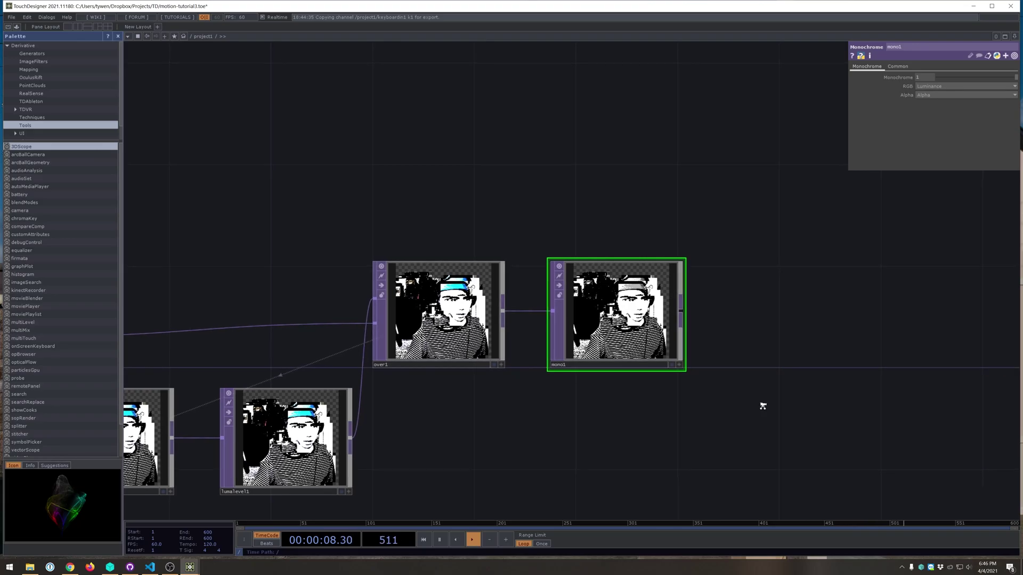
scroll(763, 406, "down", 3)
key("F1")
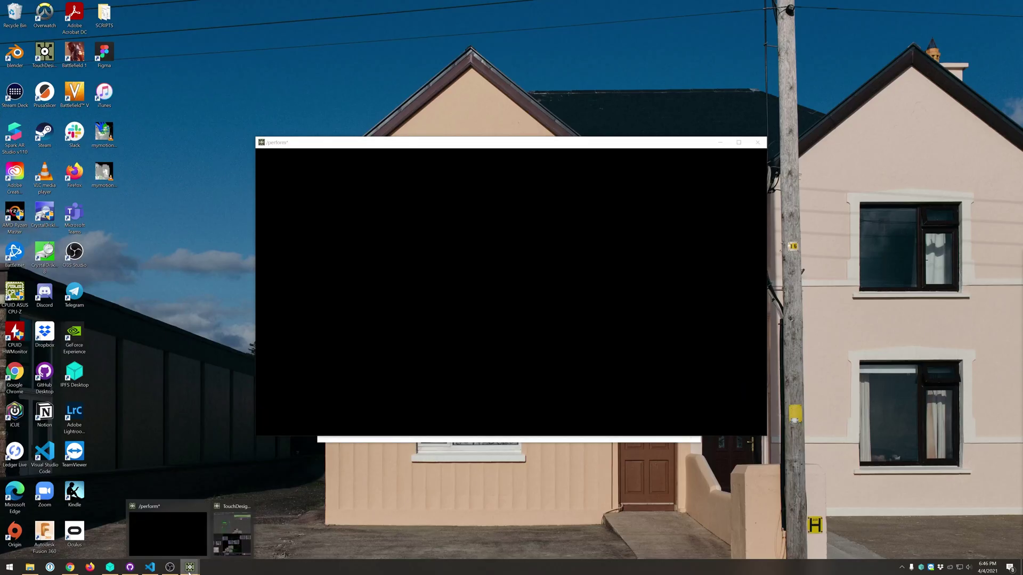
key("alt+y")
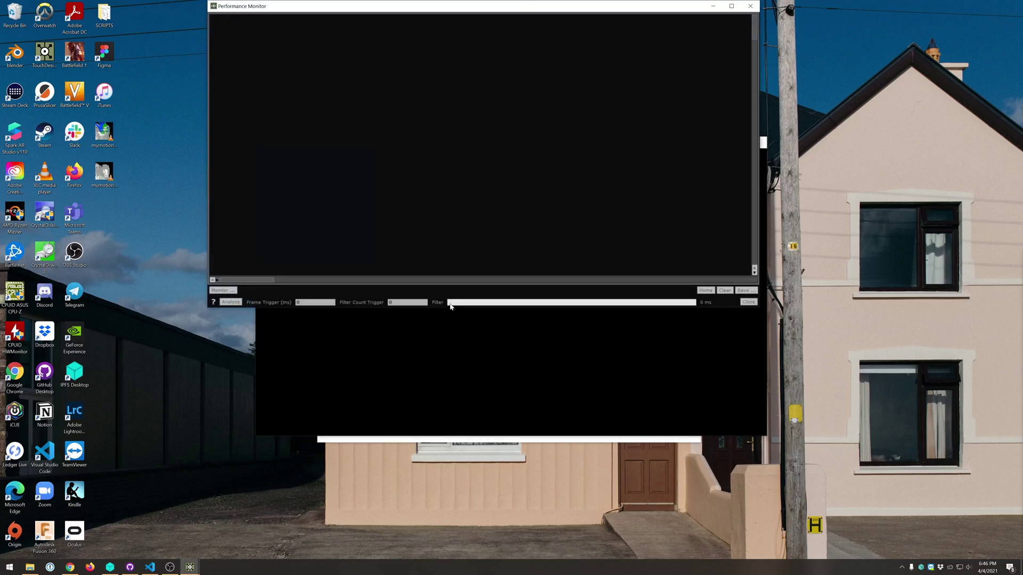
left_click(751, 7)
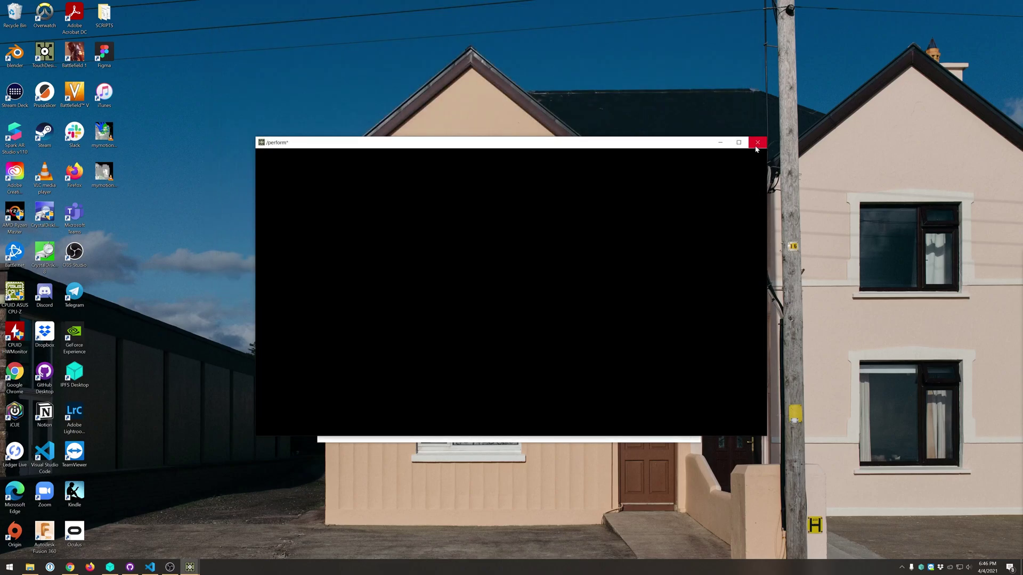
left_click(757, 144)
left_click_drag(732, 371, 712, 337)
- Add an Over TOP to the output of mono1, placing it slightly higher in the network
scroll(717, 323, "up", 3)
scroll(711, 325, "up", 2)
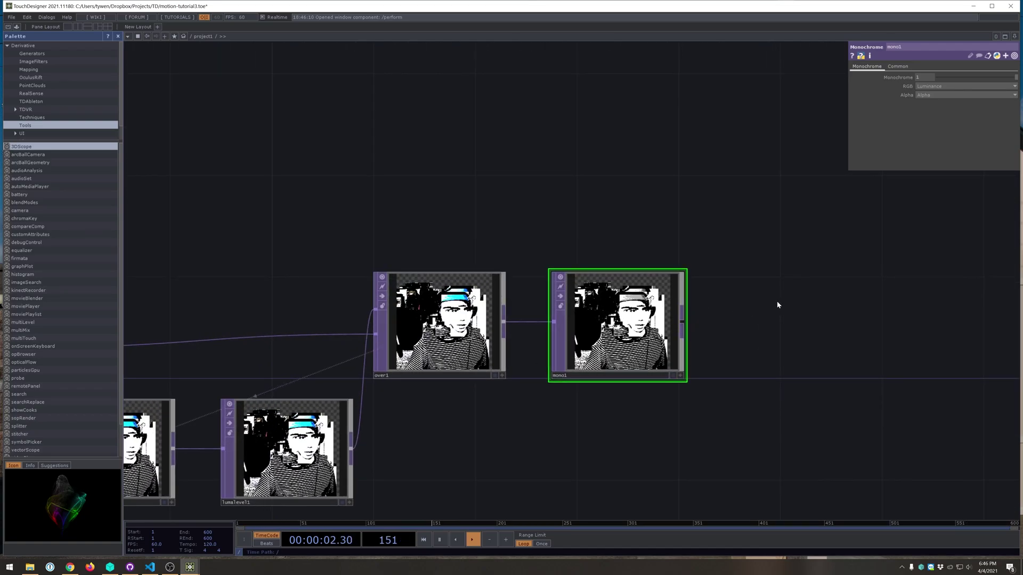
scroll(777, 304, "down", 2)
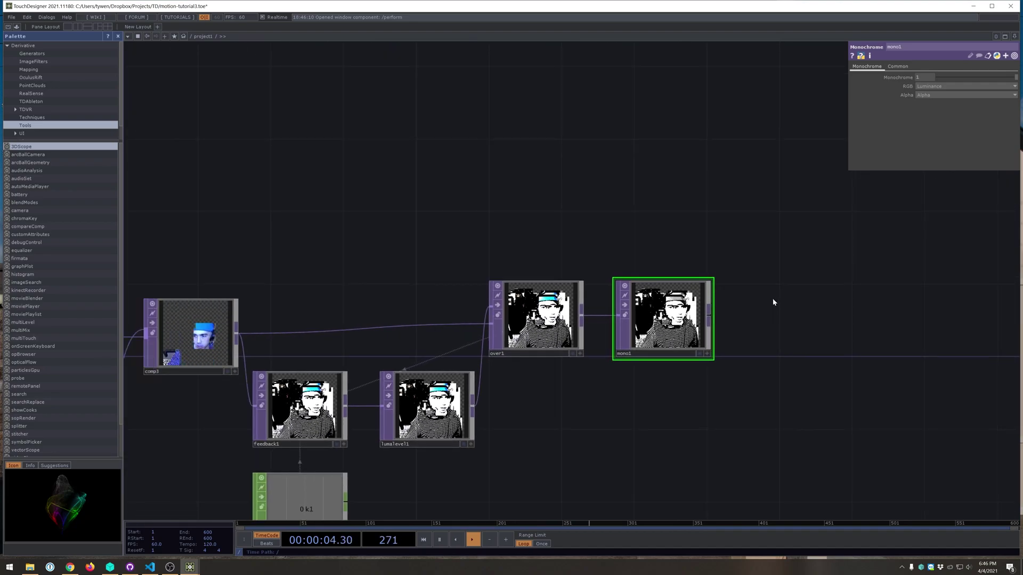
right_click(710, 317)
type("over")
key("Return")
left_click(791, 269)
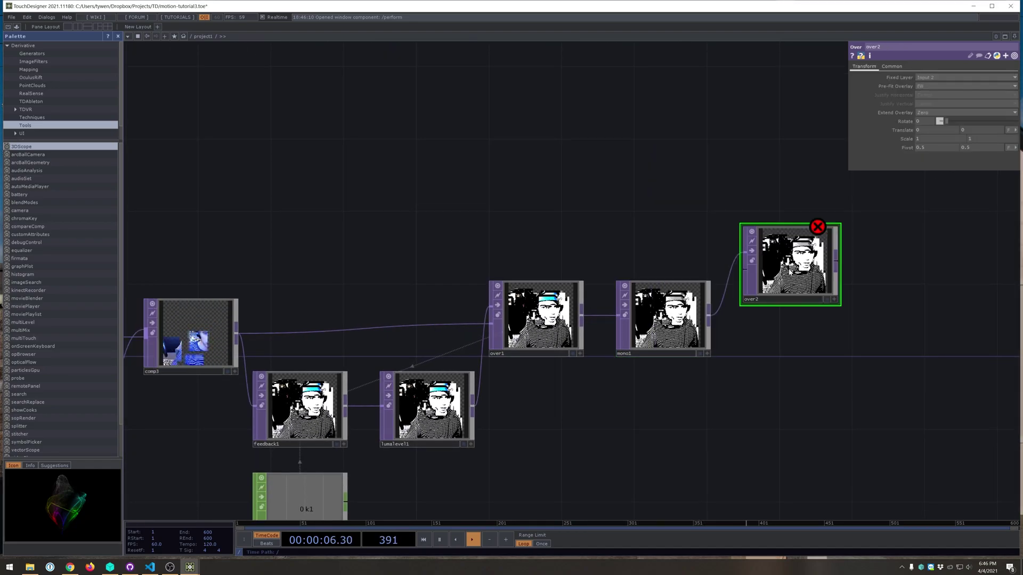
- Add a Null TOP to the output of comp2 and move it across the network to just above mono1
scroll(820, 255, "down", 5)
left_click_drag(350, 204, 472, 221)
scroll(274, 243, "up", 6)
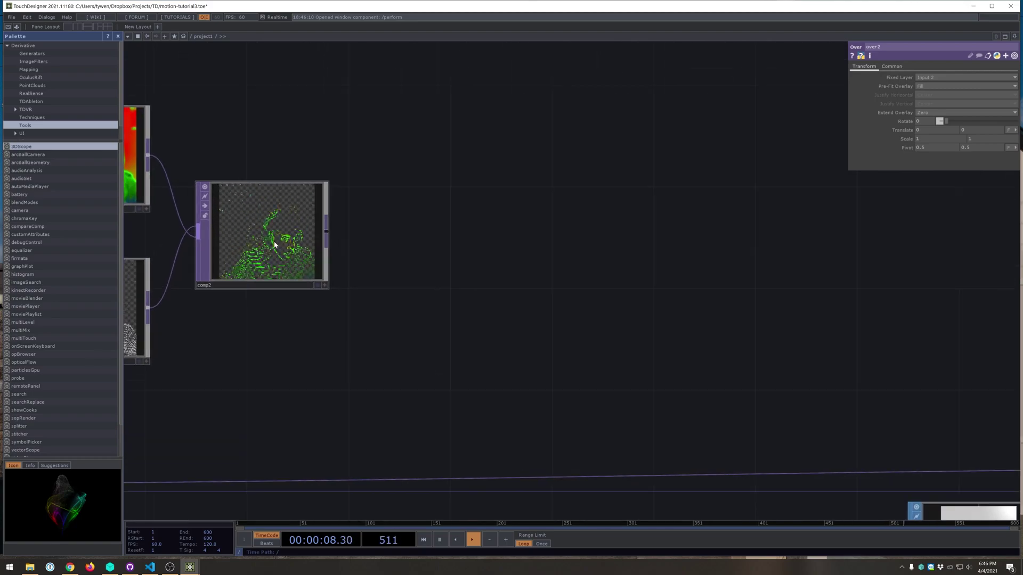
left_click(315, 237)
key("alt+n")
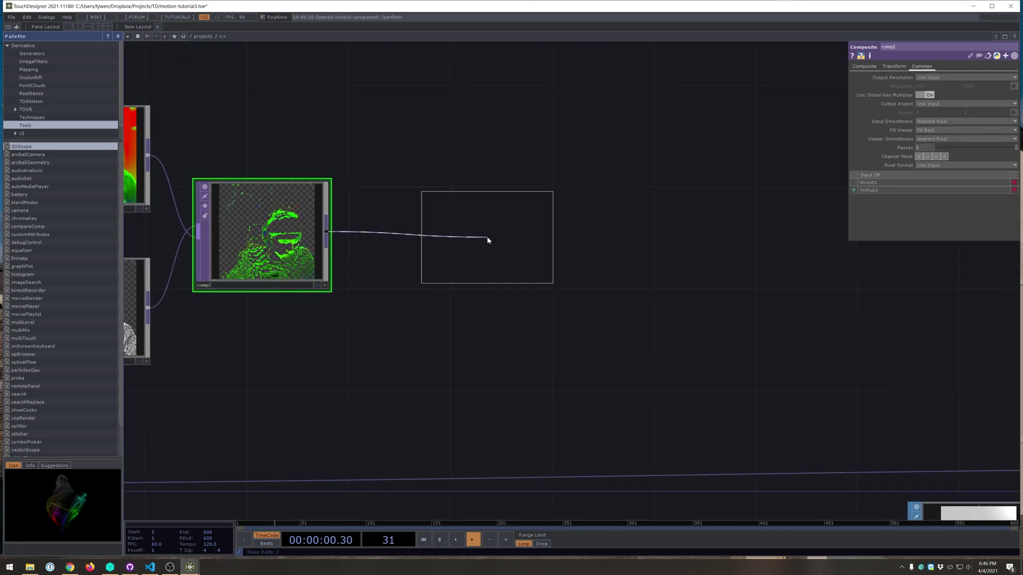
left_click(491, 239)
scroll(577, 290, "down", 8)
left_click_drag(682, 239, 528, 242)
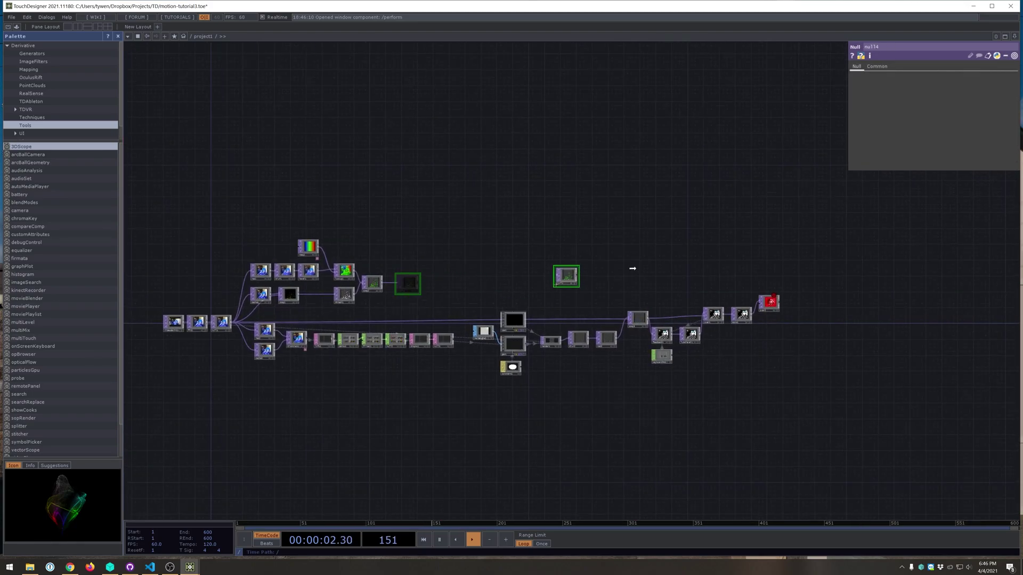
scroll(768, 282, "up", 5)
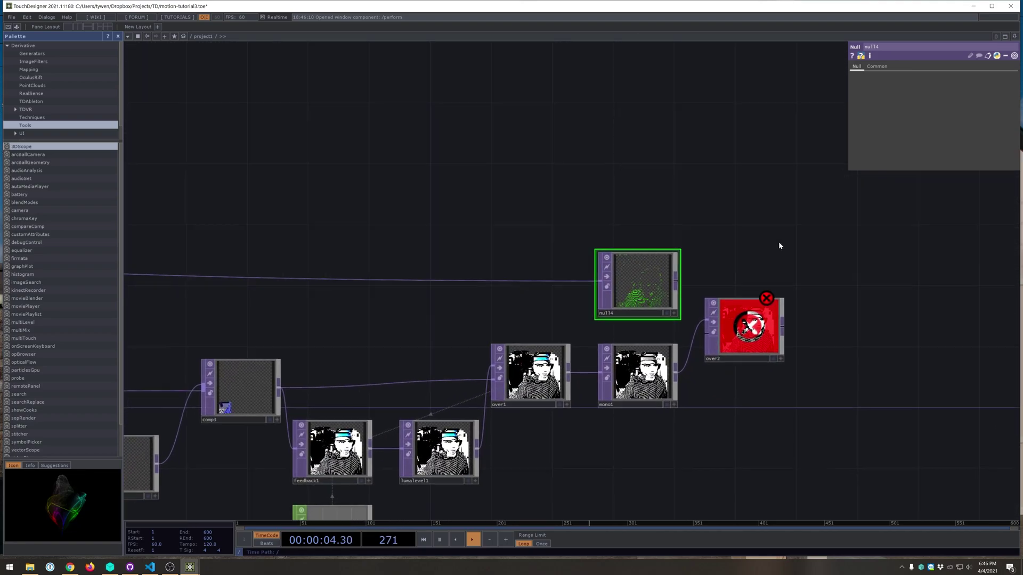
- Wire null4 into the first input of over2 and mono1 into its second input
left_click_drag(778, 244, 733, 180)
scroll(674, 213, "up", 3)
scroll(673, 213, "up", 2)
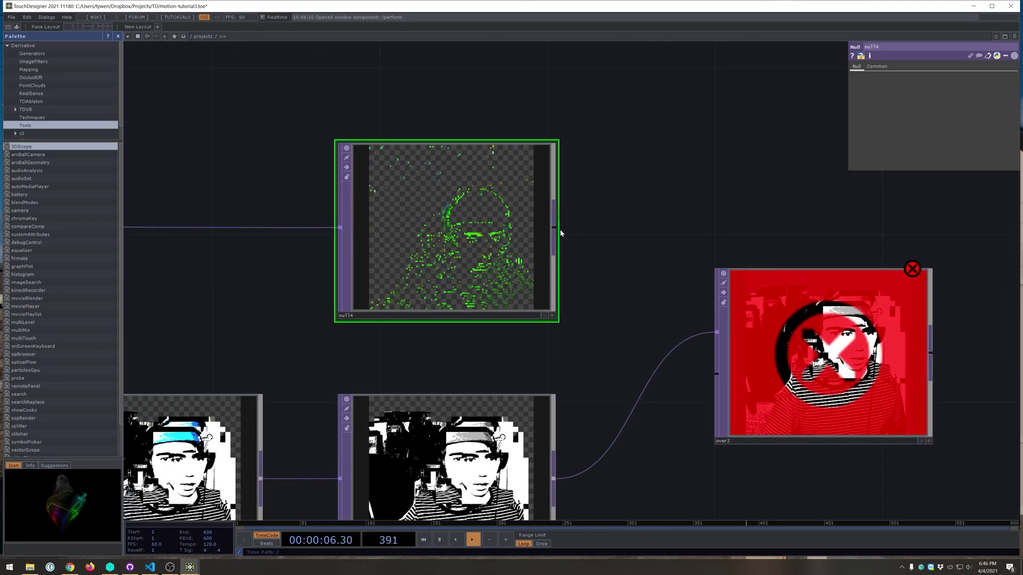
left_click_drag(556, 230, 716, 331)
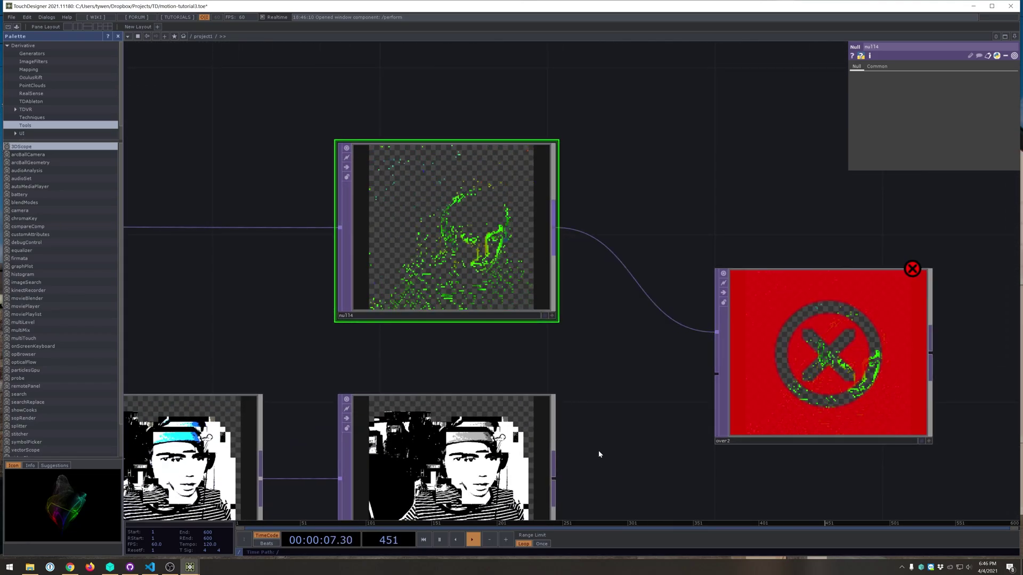
left_click(718, 376)
left_click_drag(703, 168, 667, 150)
- Set both the Input Smoothness and Viewer Smoothness of over2 to Nearest Pixel
left_click(759, 290)
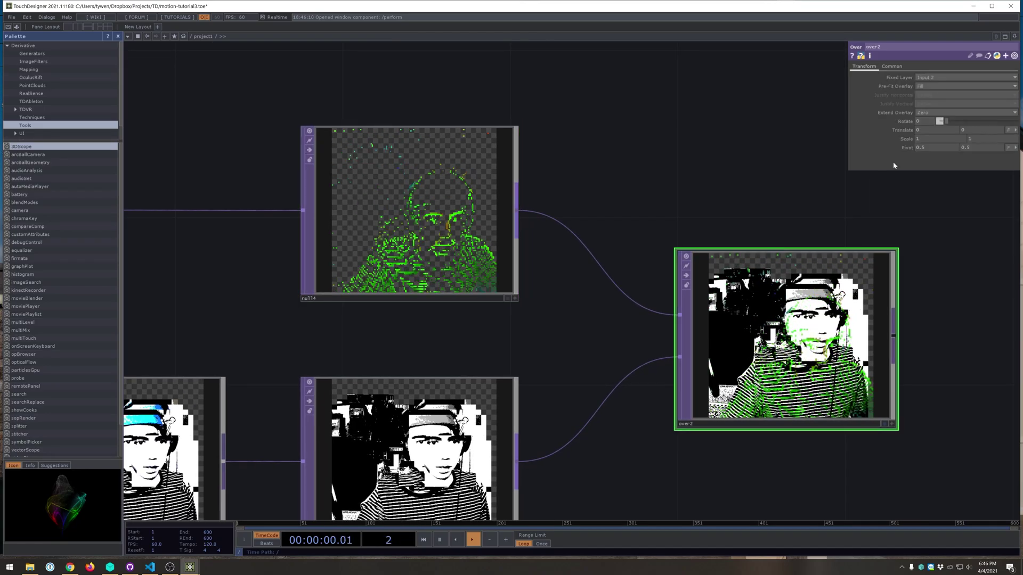
left_click(906, 69)
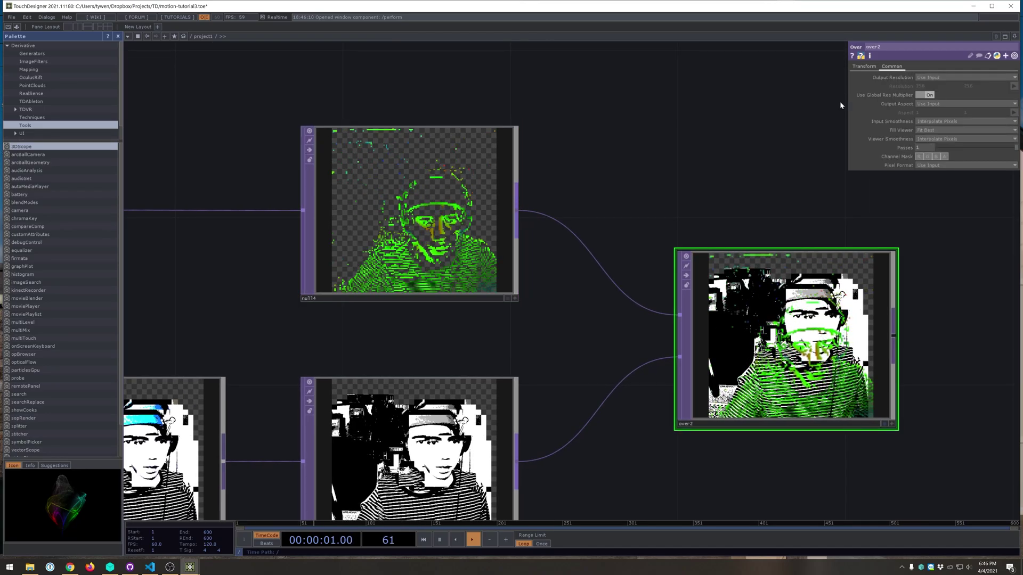
left_click(933, 139)
left_click(934, 148)
left_click_drag(770, 221, 720, 190)
scroll(719, 188, "up", 3)
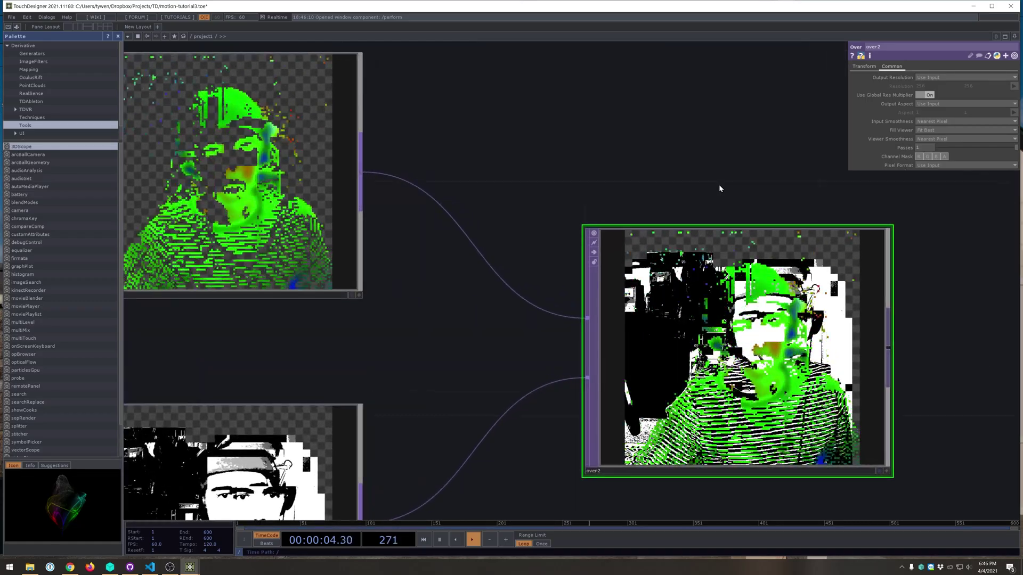
- Set the Fixed Layer of over1 to Input 2
left_click_drag(427, 374, 618, 267)
scroll(619, 267, "down", 3)
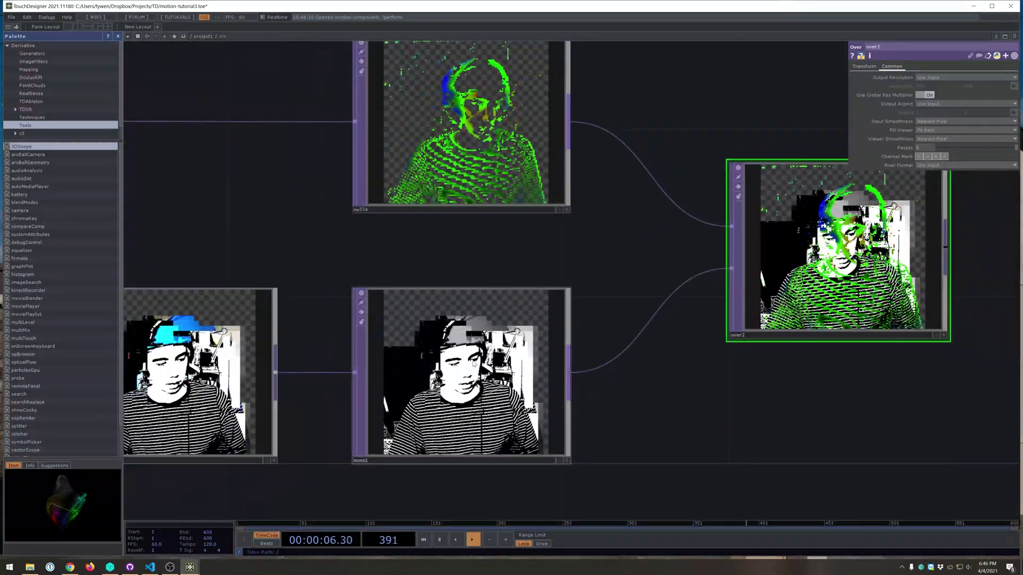
left_click(478, 360)
scroll(493, 339, "down", 3)
left_click(314, 349)
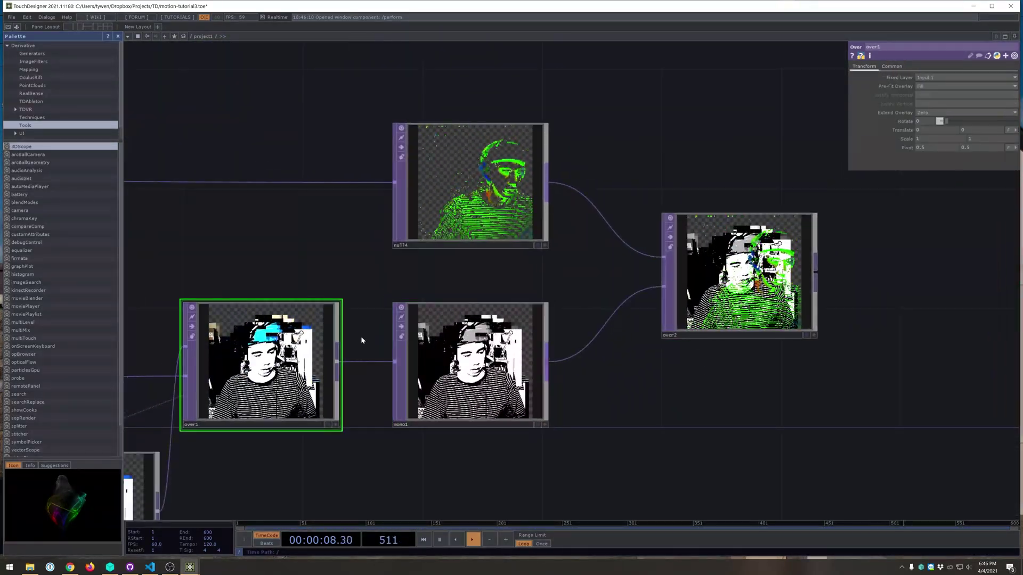
left_click_drag(361, 340, 604, 306)
left_click(938, 78)
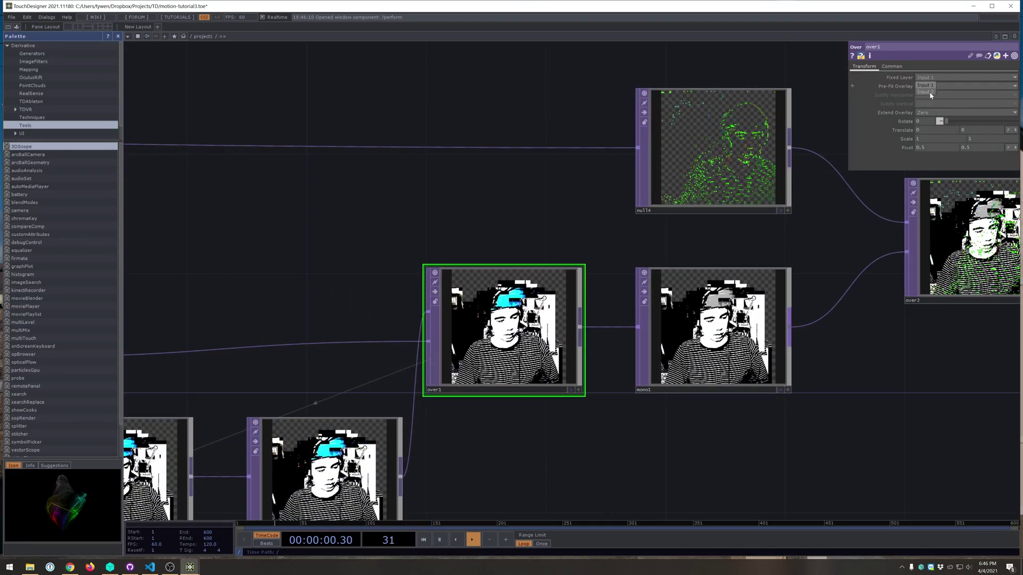
left_click(930, 93)
- Examine the combined over2 output up close, along with the feedback nodes that feed it
left_click_drag(909, 365, 723, 386)
scroll(896, 288, "up", 4)
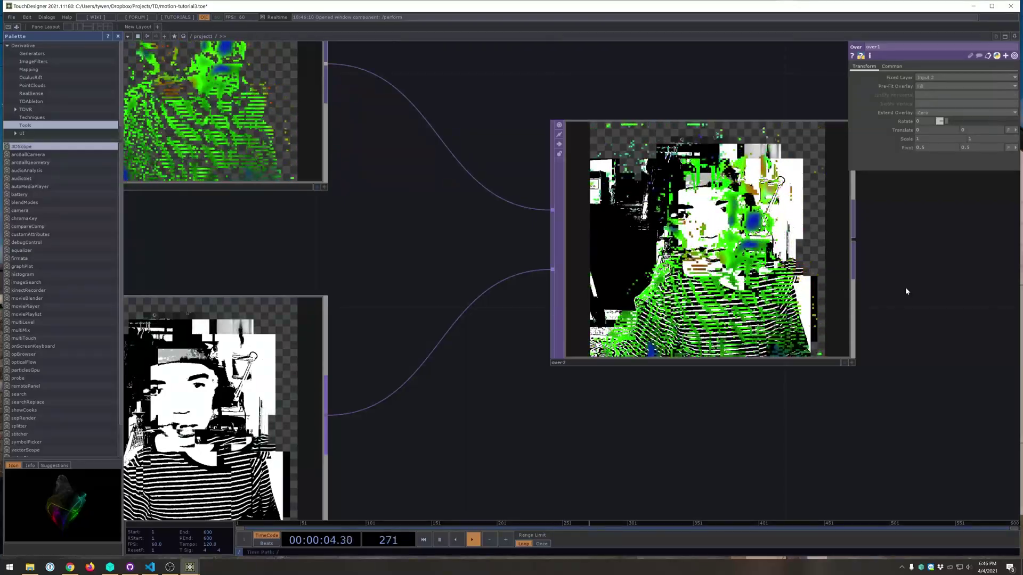
scroll(904, 290, "down", 4)
left_click_drag(735, 396, 623, 403)
scroll(749, 302, "up", 6)
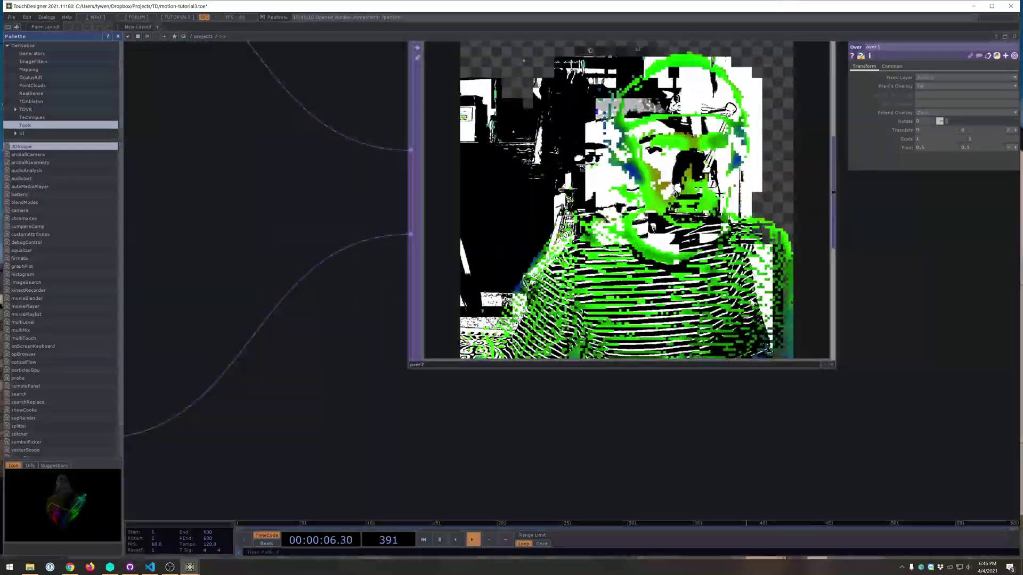
scroll(717, 468, "down", 4)
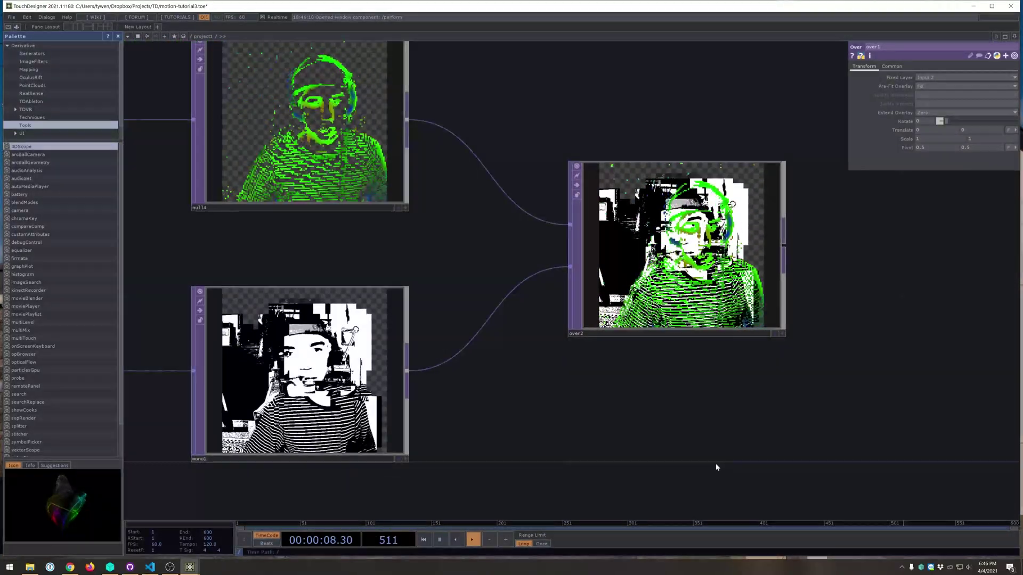
left_click_drag(410, 492, 644, 398)
scroll(645, 398, "down", 4)
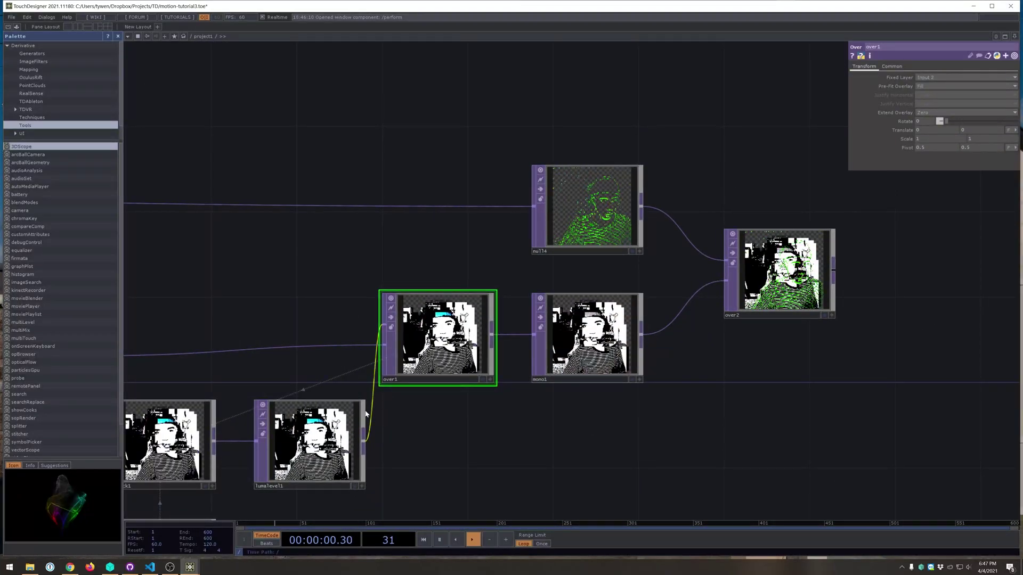
- Lower the Contrast of lumalevel1 to 1.02
left_click(351, 426)
scroll(544, 446, "up", 3)
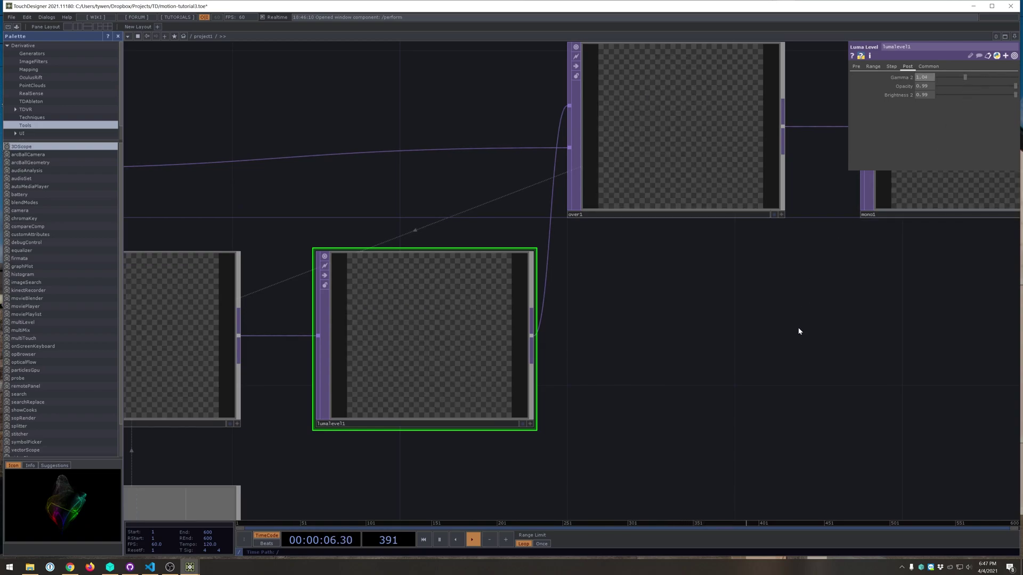
left_click(856, 66)
left_click_drag(955, 127, 954, 123)
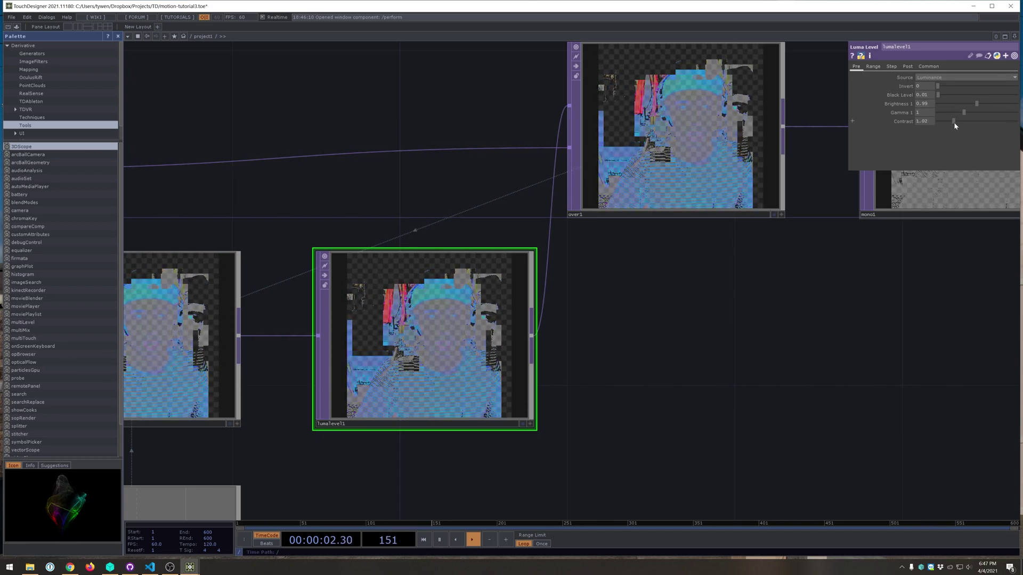
- Add a Transform TOP to the output of over2 and place it beside over2
mouse_move(842, 352)
left_mouse_down()
mouse_move(705, 398)
mouse_move(668, 397)
mouse_move(518, 478)
left_mouse_up()
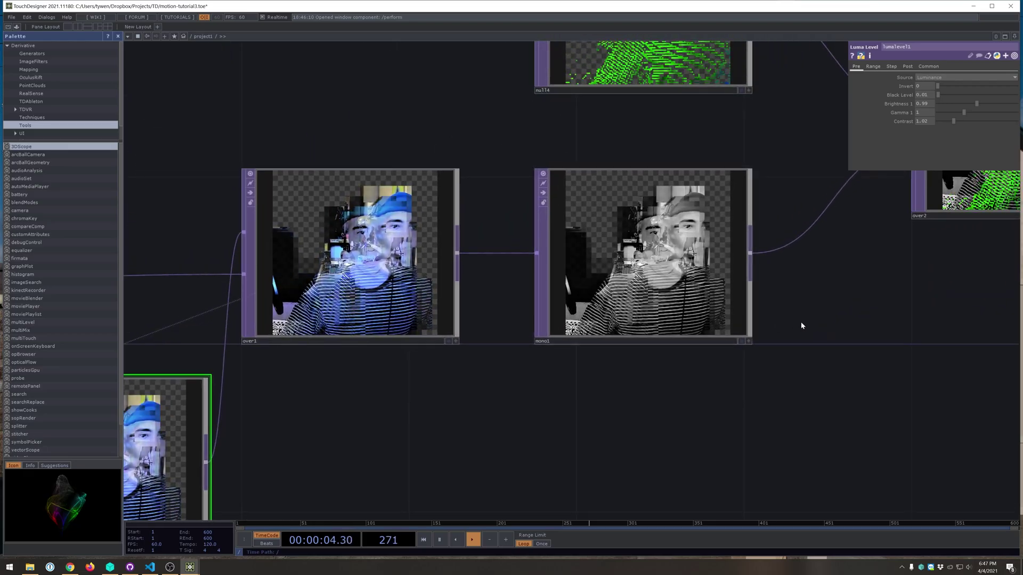
left_click_drag(767, 353, 666, 448)
mouse_move(991, 360)
left_mouse_down()
mouse_move(730, 429)
mouse_move(670, 458)
left_mouse_up()
scroll(720, 266, "up", 6)
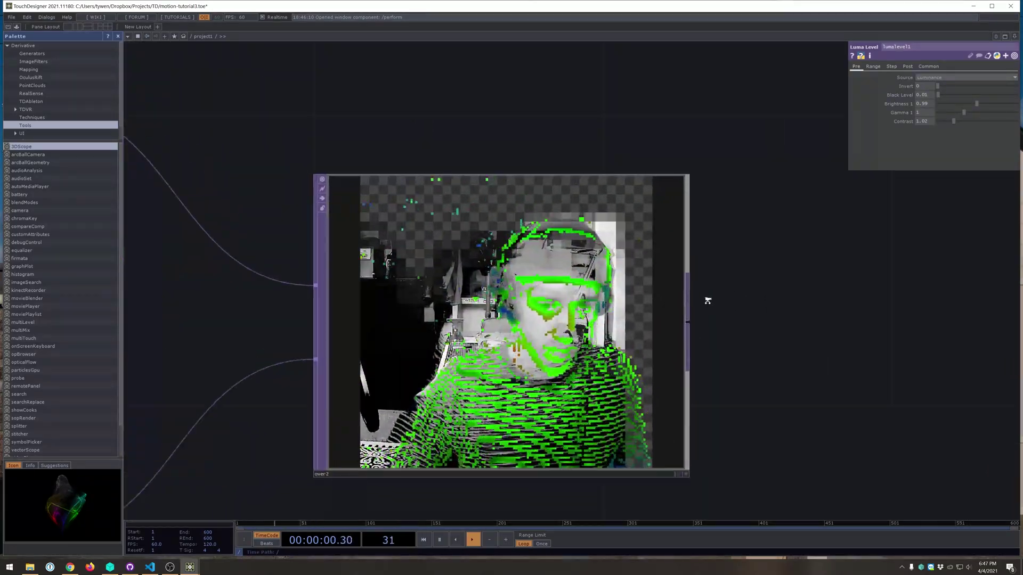
scroll(714, 315, "down", 3)
key("Tab")
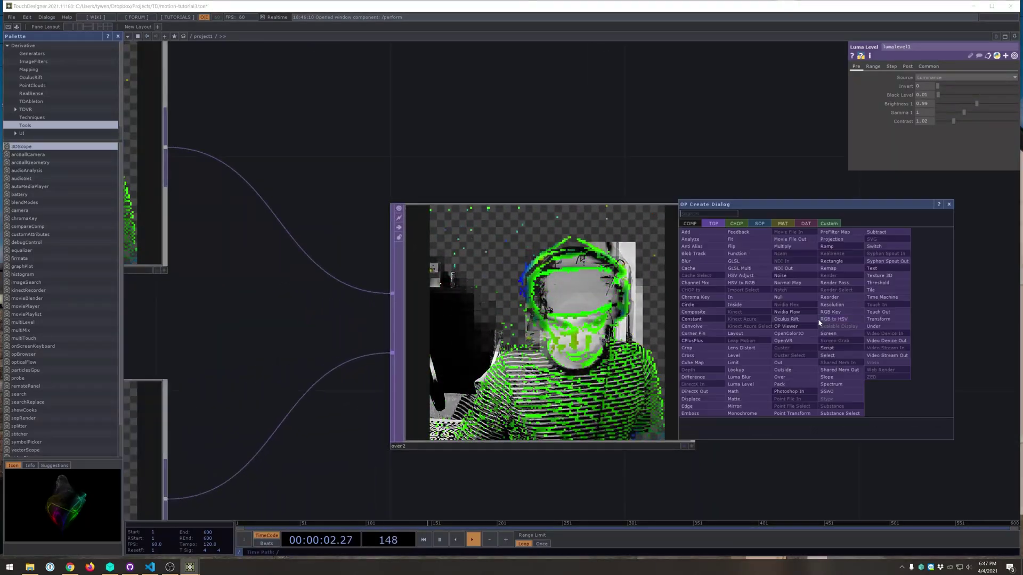
type("trans")
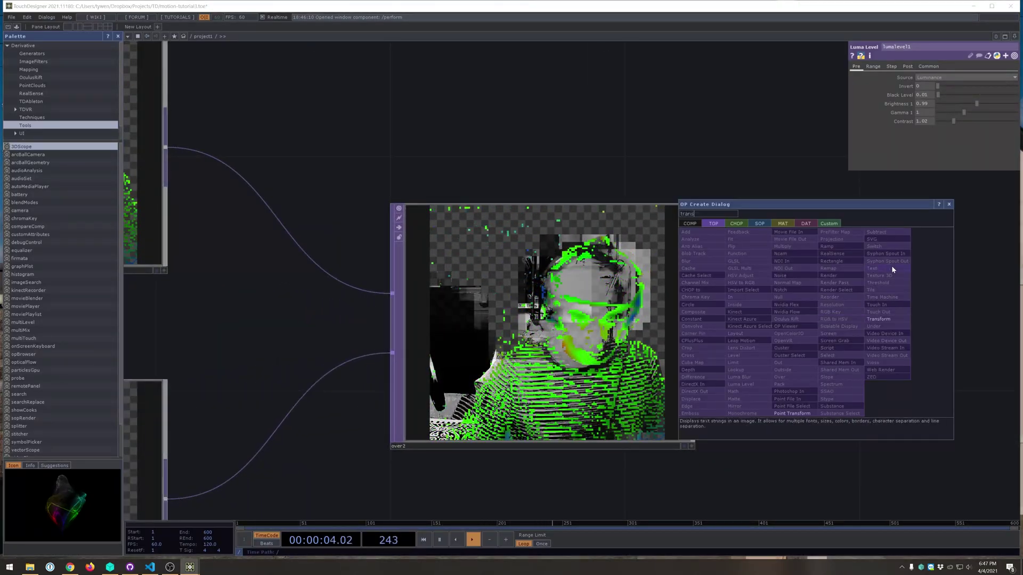
left_click(879, 318)
left_click(890, 340)
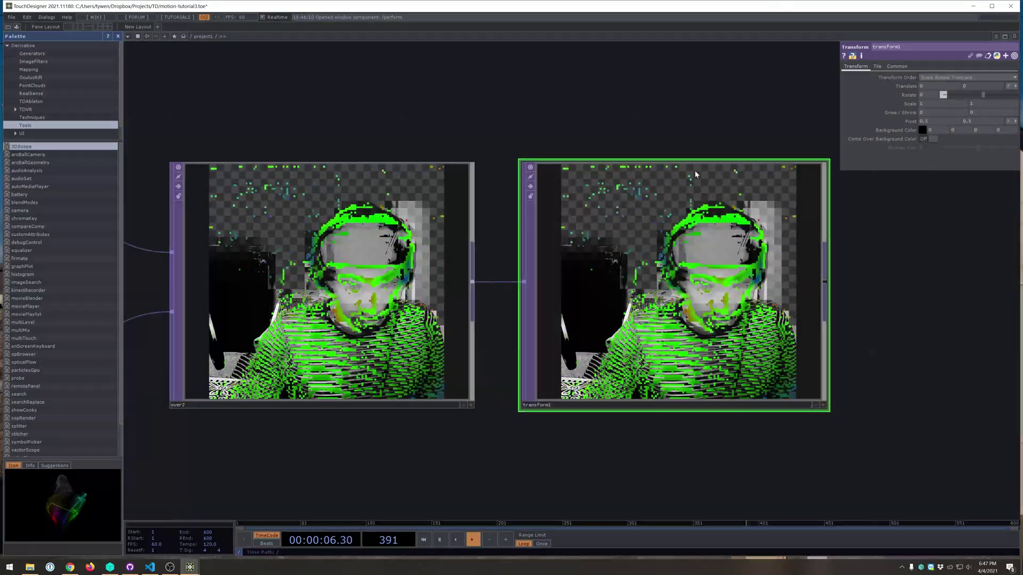
- Set the background color alpha of transform1 to 1 and turn on Comp Over Background Color
left_click(1002, 132)
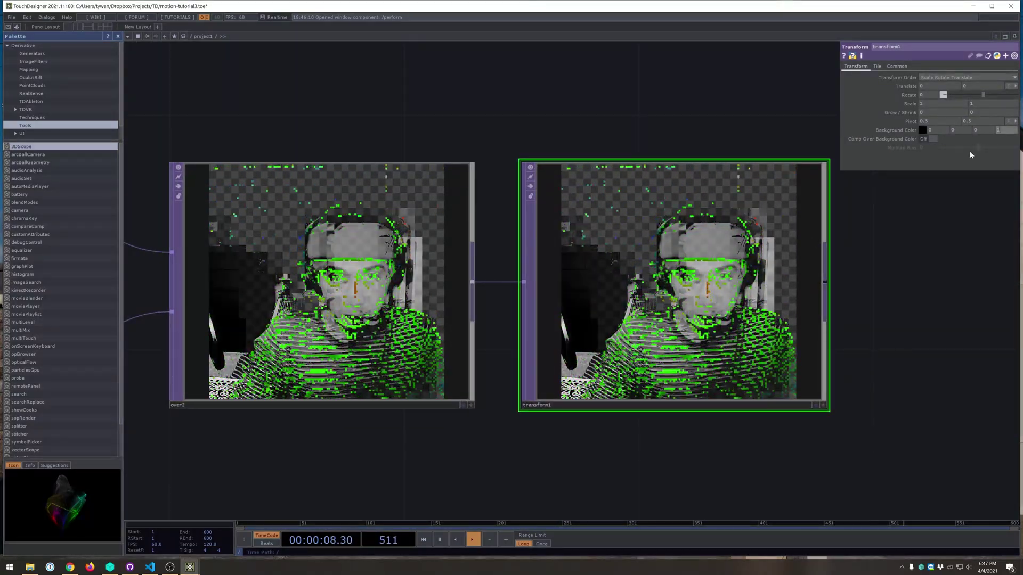
type("1")
left_click(929, 139)
left_click_drag(874, 342, 846, 331)
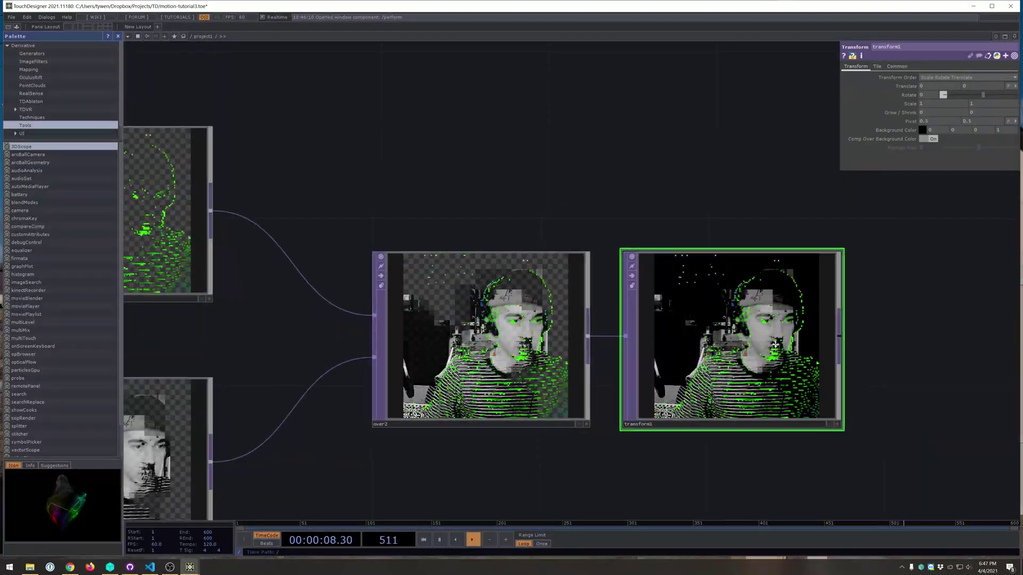
scroll(760, 347, "down", 1)
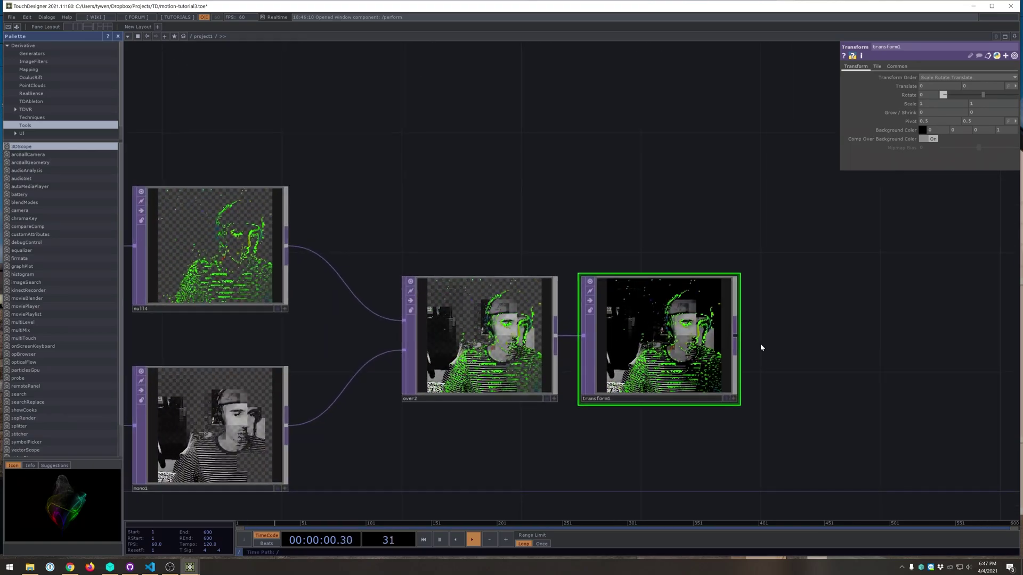
- Add a Movie File Out TOP to the output of transform1 and place it beside transform1
scroll(745, 343, "up", 3)
scroll(742, 338, "down", 4)
scroll(744, 341, "up", 3)
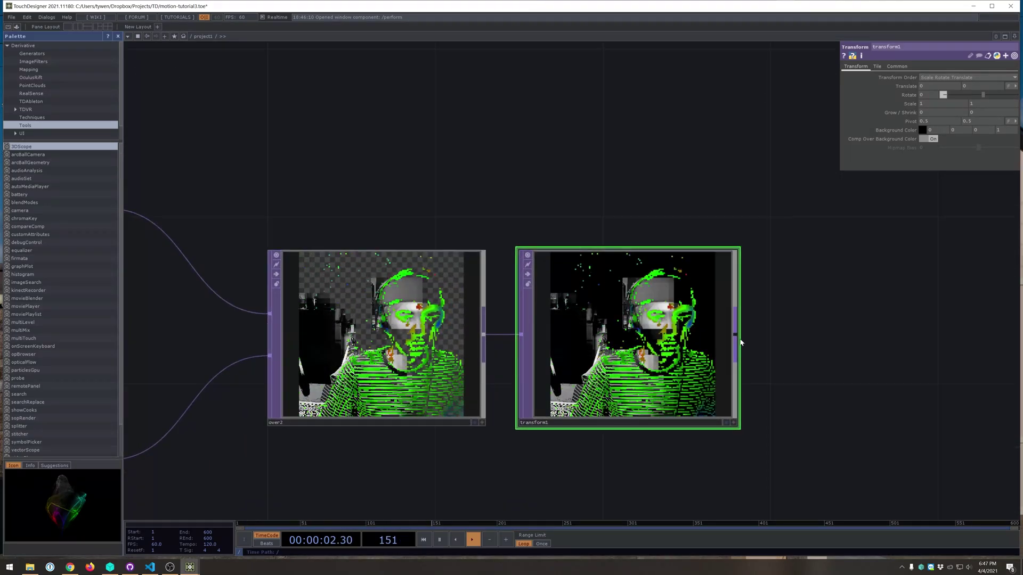
key("Tab")
type("movie")
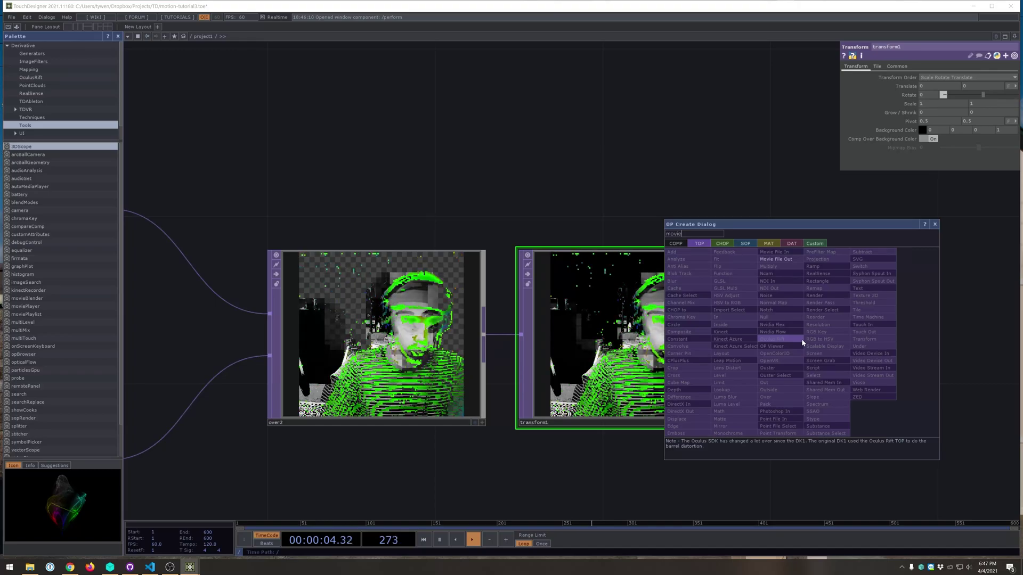
key("BackSpace")
key("BackSpace")
key("BackSpace")
key("BackSpace")
key("BackSpace")
type("file")
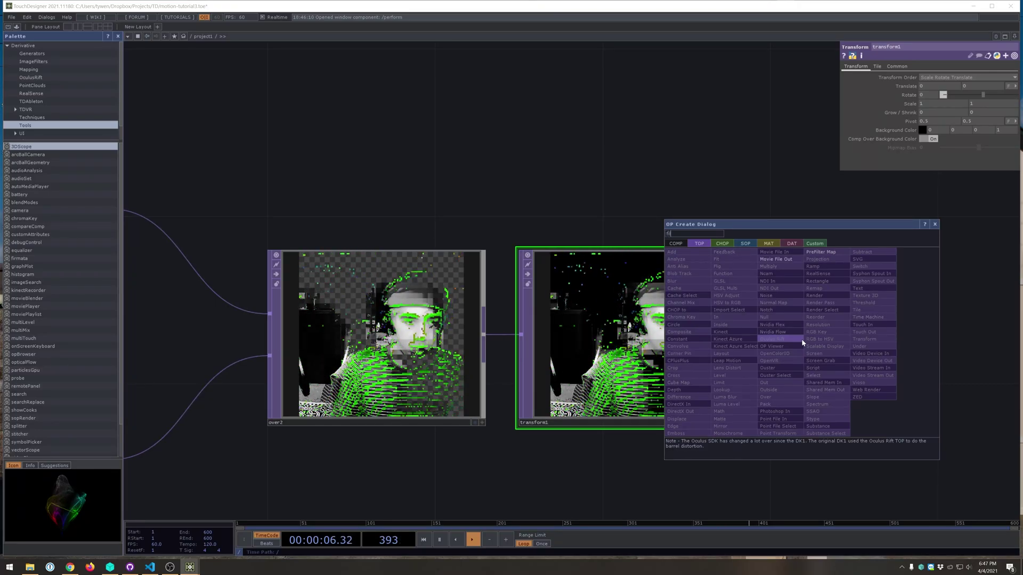
left_click(793, 260)
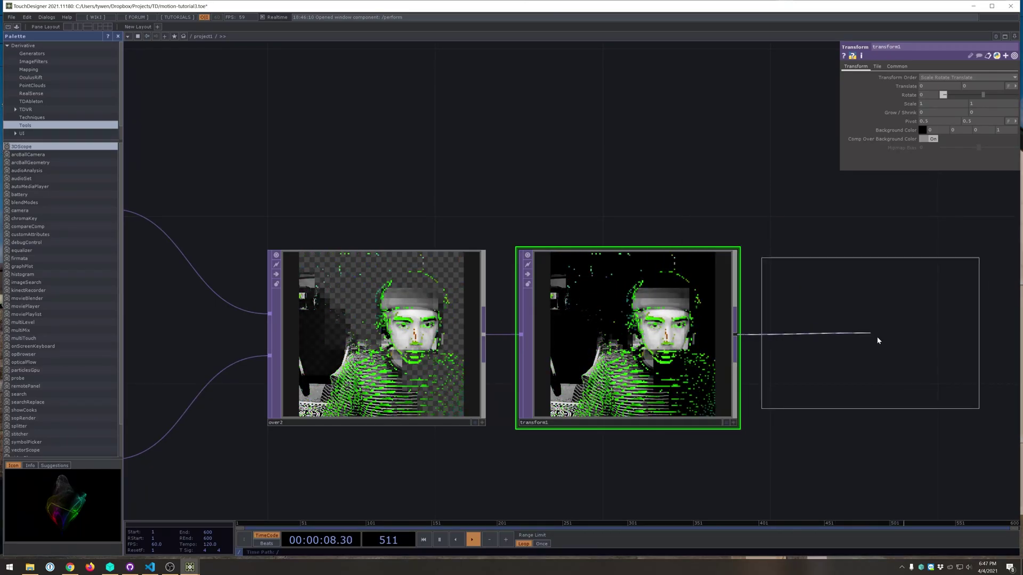
left_click(882, 339)
left_click_drag(916, 450, 753, 436)
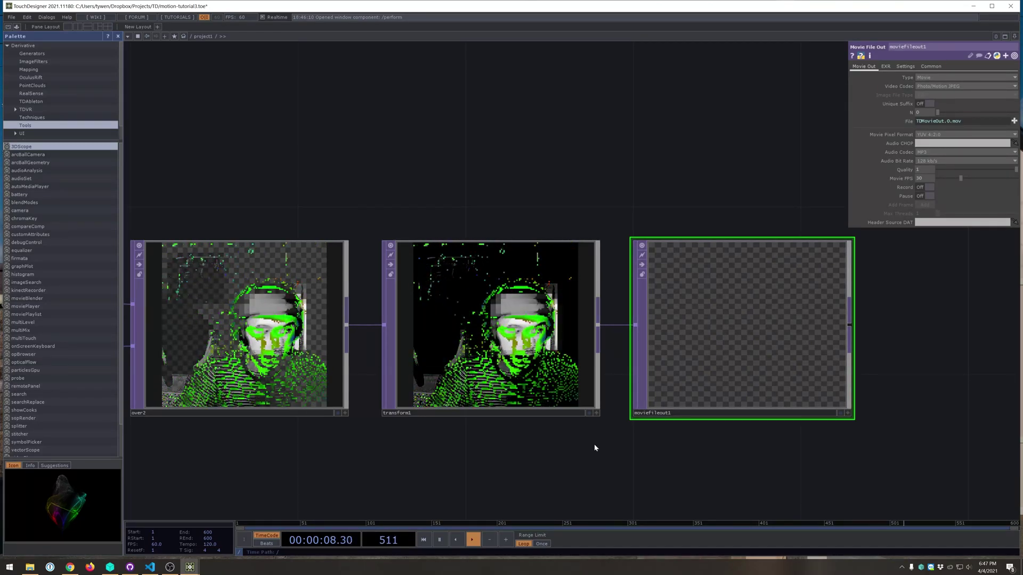
scroll(594, 443, "down", 2)
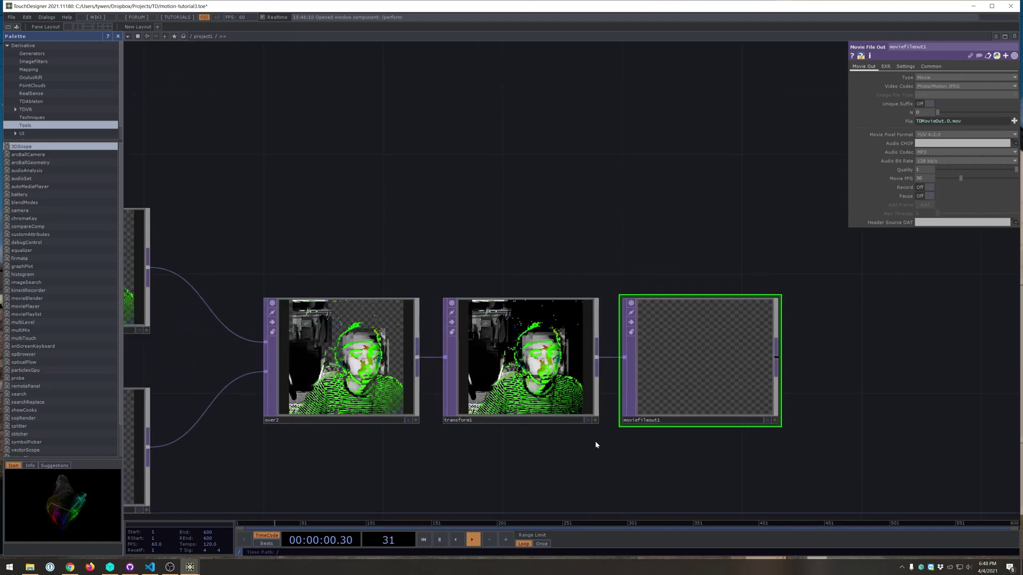